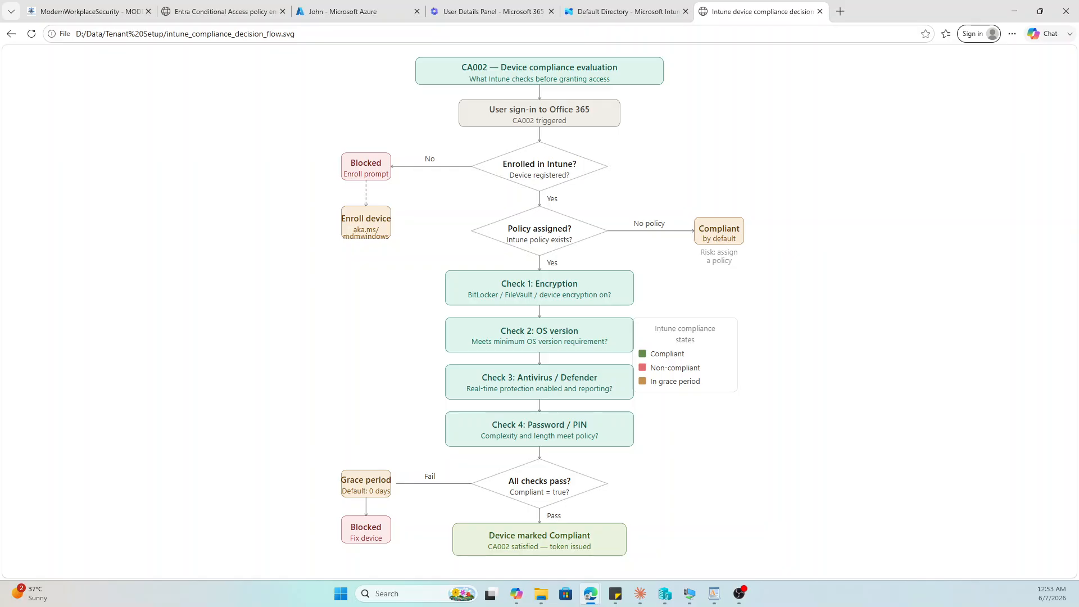
Switch to the Azure portal and start a new Conditional Access policy in the Microsoft Entra ID security settings
key(alt+Tab)
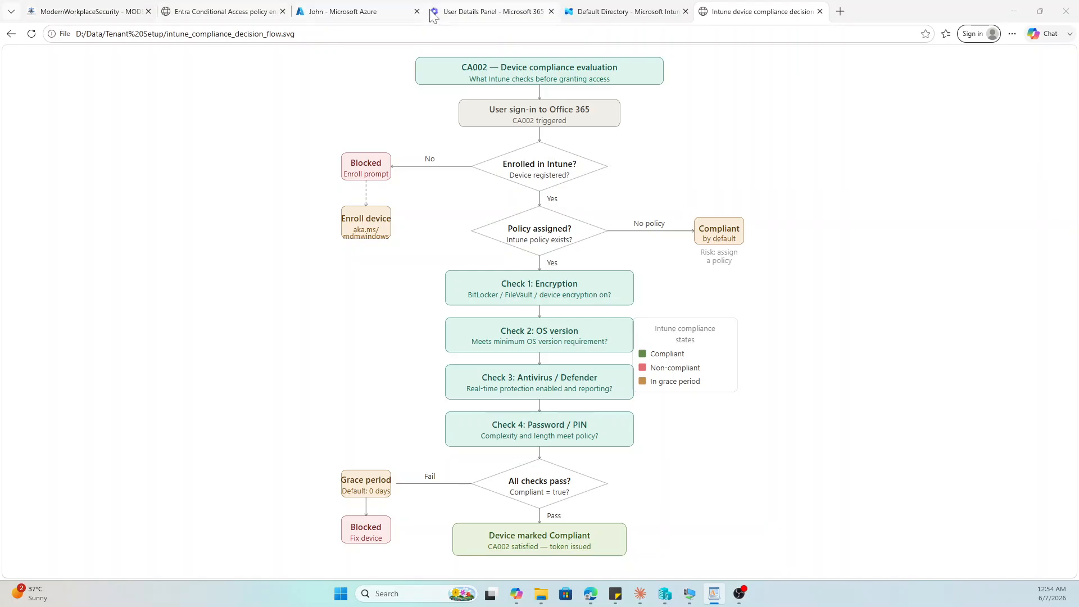
click(582, 13)
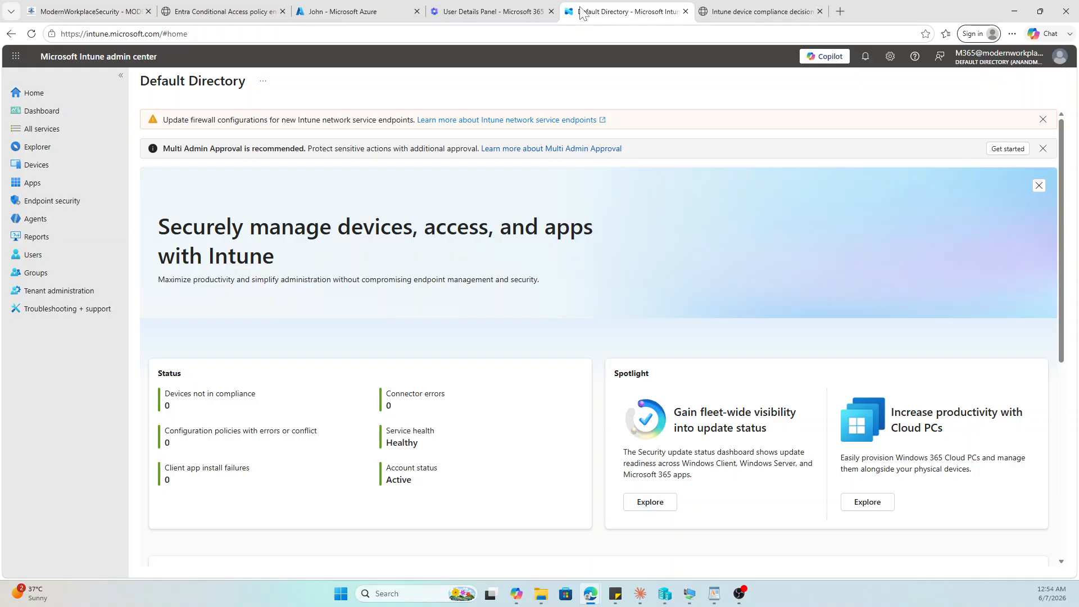
click(364, 16)
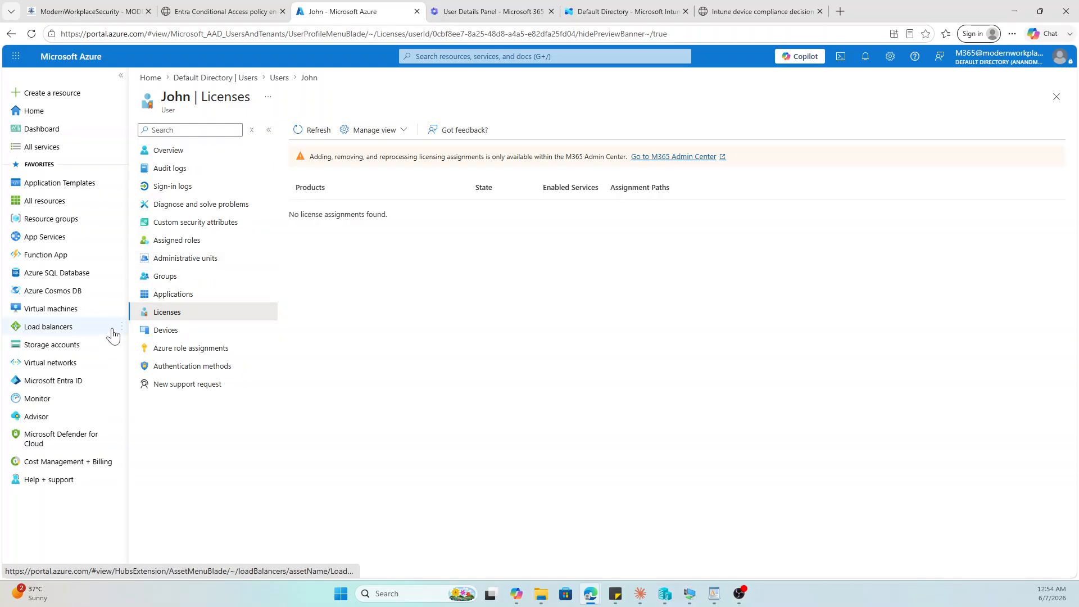
click(48, 148)
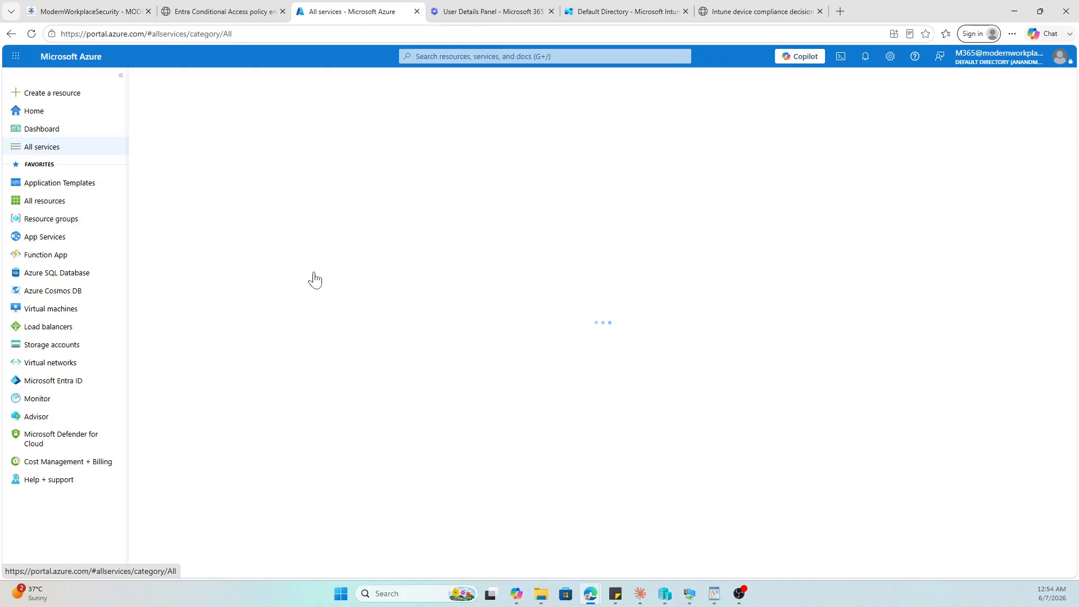
click(304, 163)
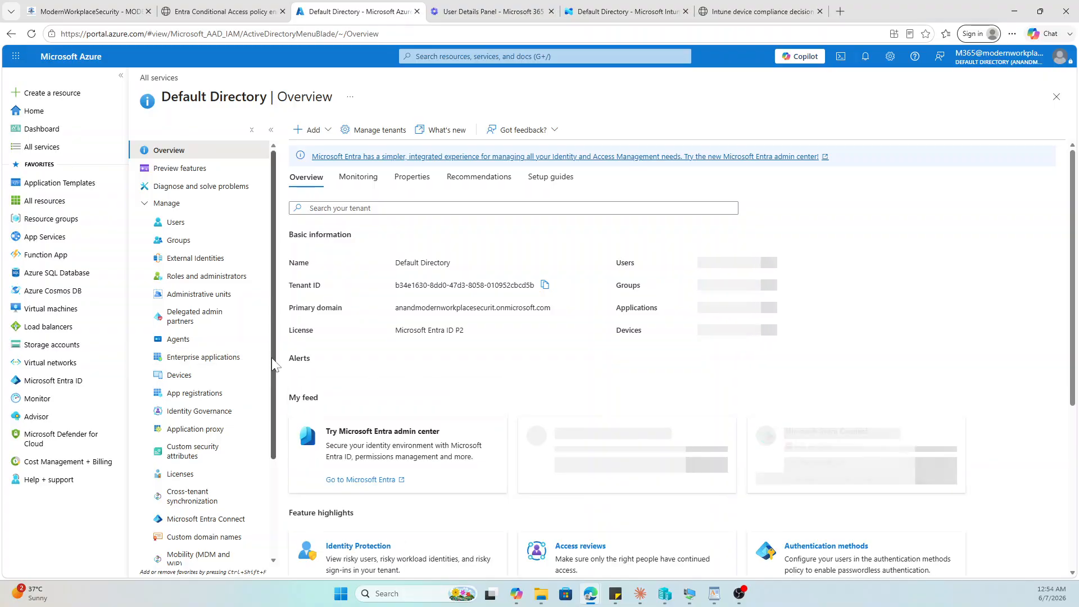
scroll(270, 358, down, 2)
scroll(270, 450, down, 1)
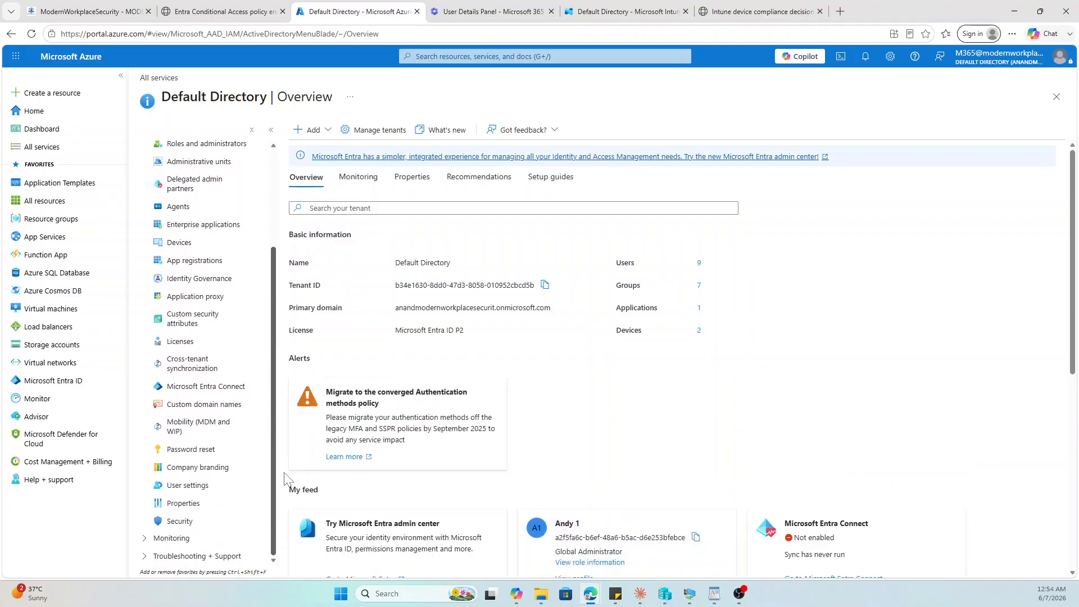
click(196, 528)
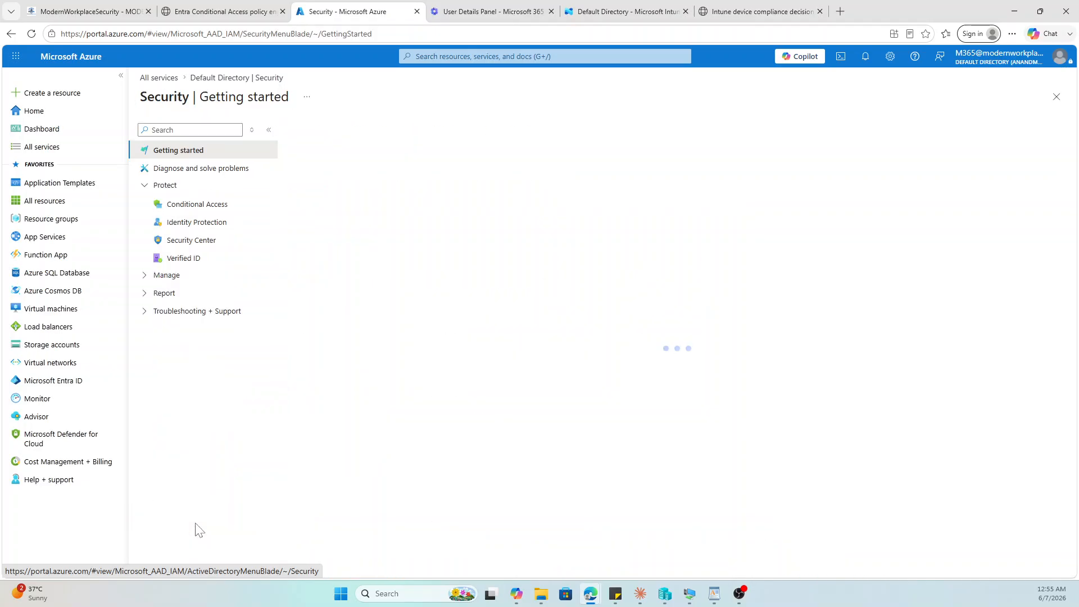
click(217, 208)
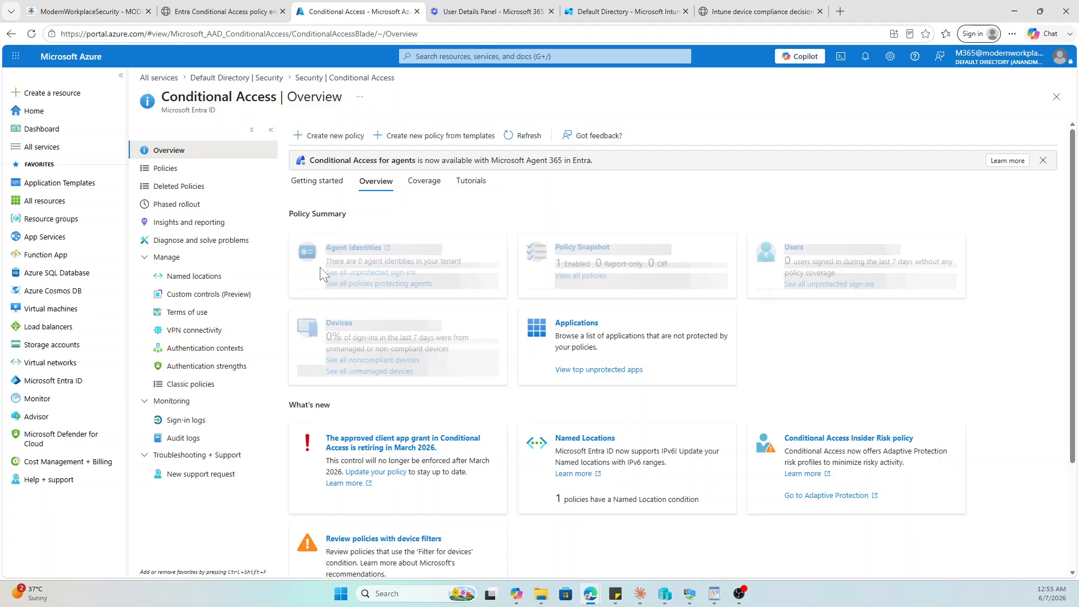
click(192, 175)
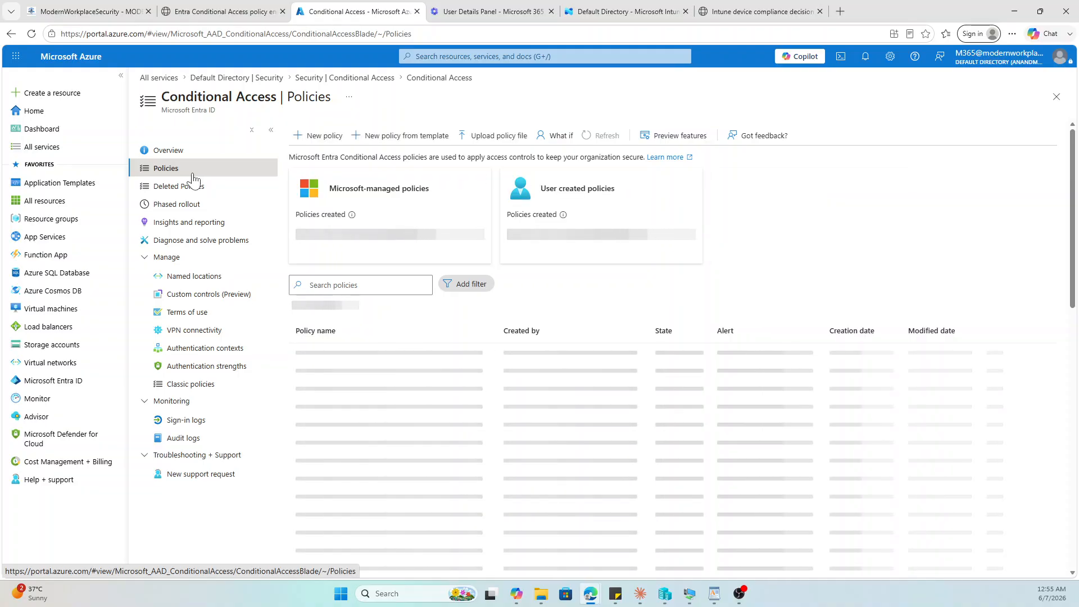
click(321, 140)
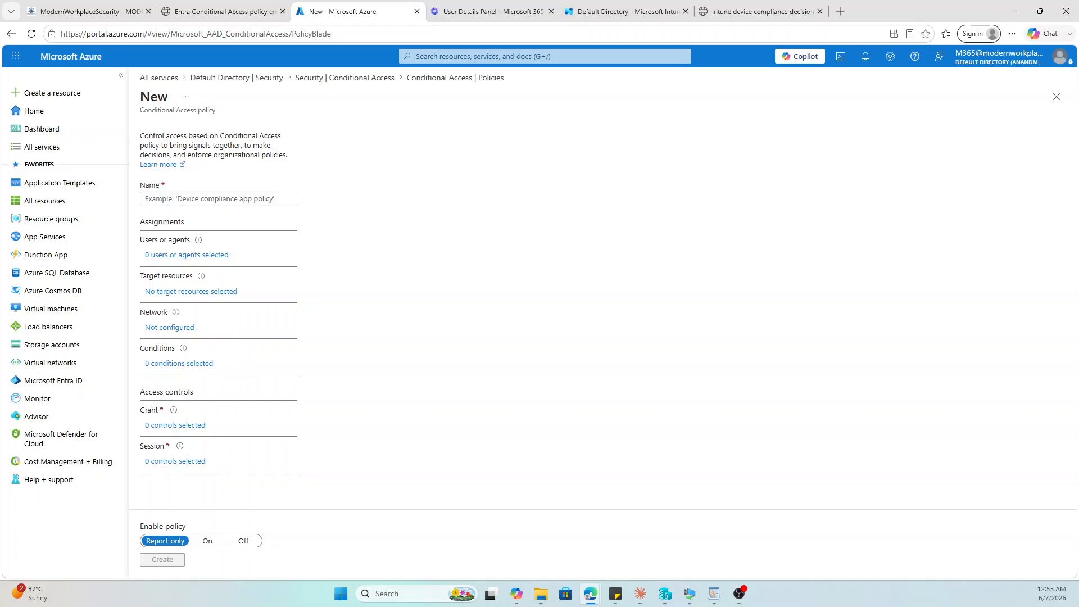
Name the new Conditional Access policy CA-Offiice365-MFA
key(alt+Tab)
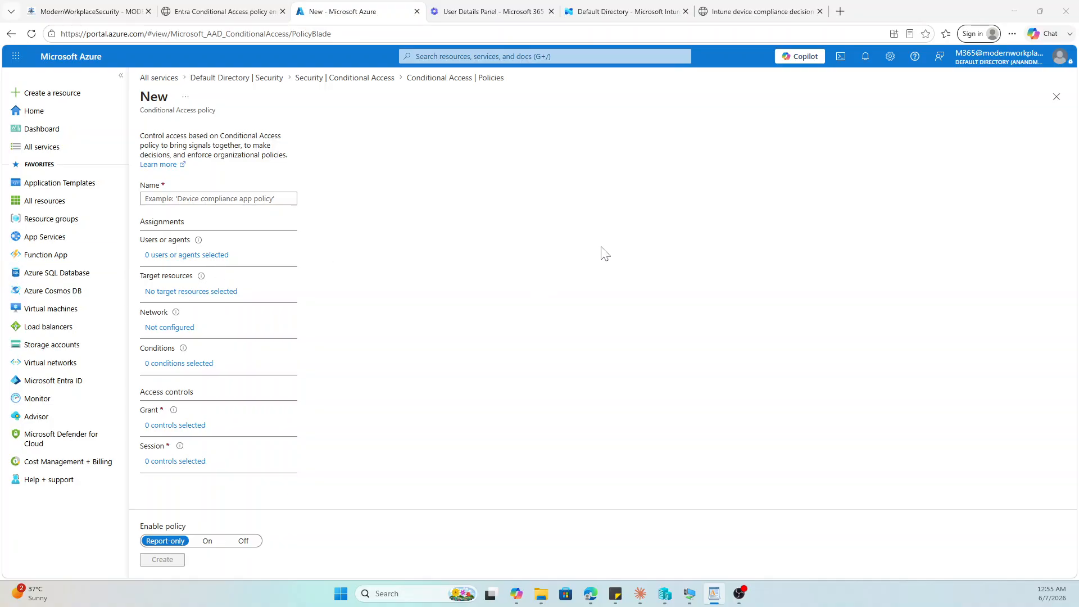
click(219, 199)
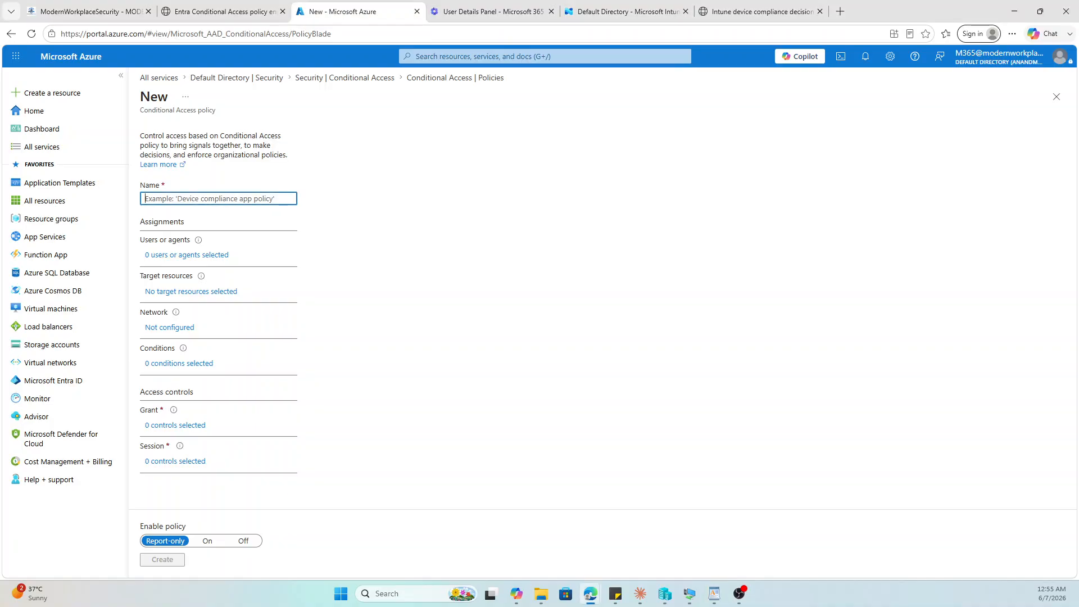
text(CA)
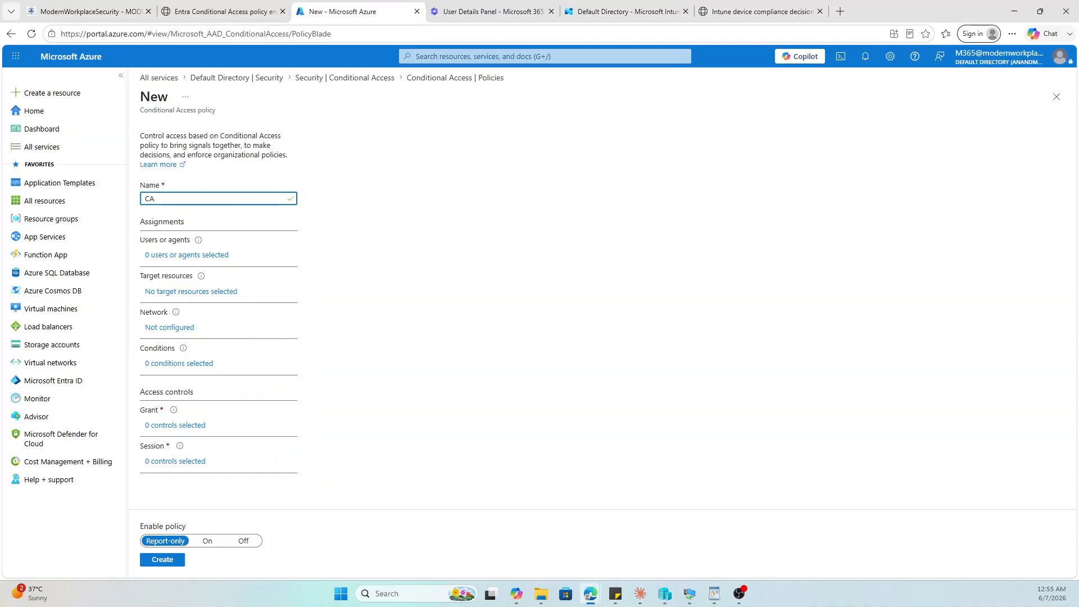
text(0)
text(-)
text(Ofic)
text(iice)
text(365)
text(-)
text(MFA)
Assign the policy to selected users and groups, including only the HR Team group
click(192, 256)
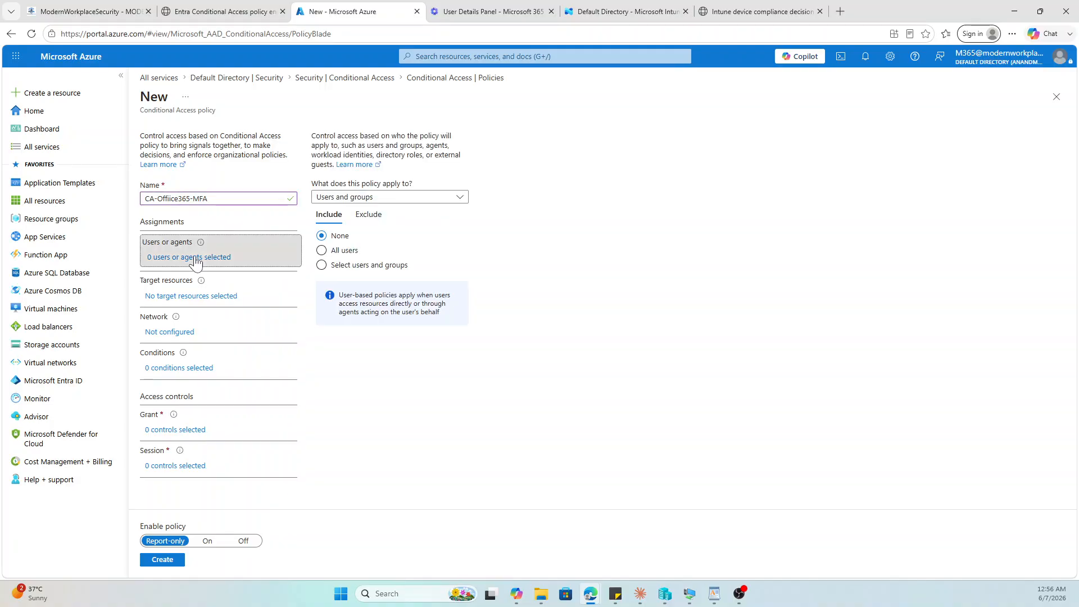
click(357, 255)
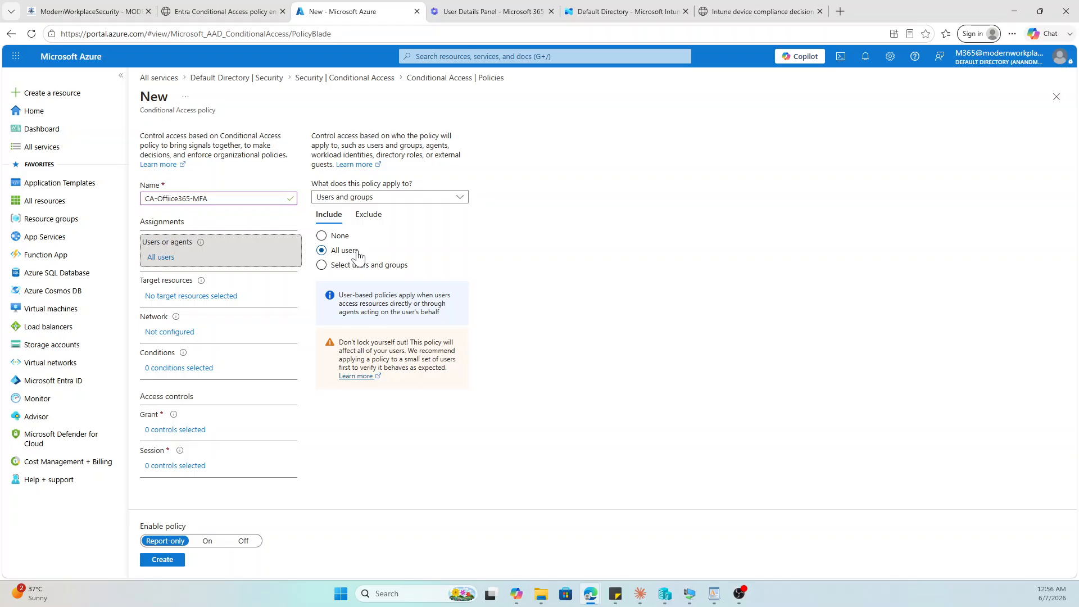
click(353, 266)
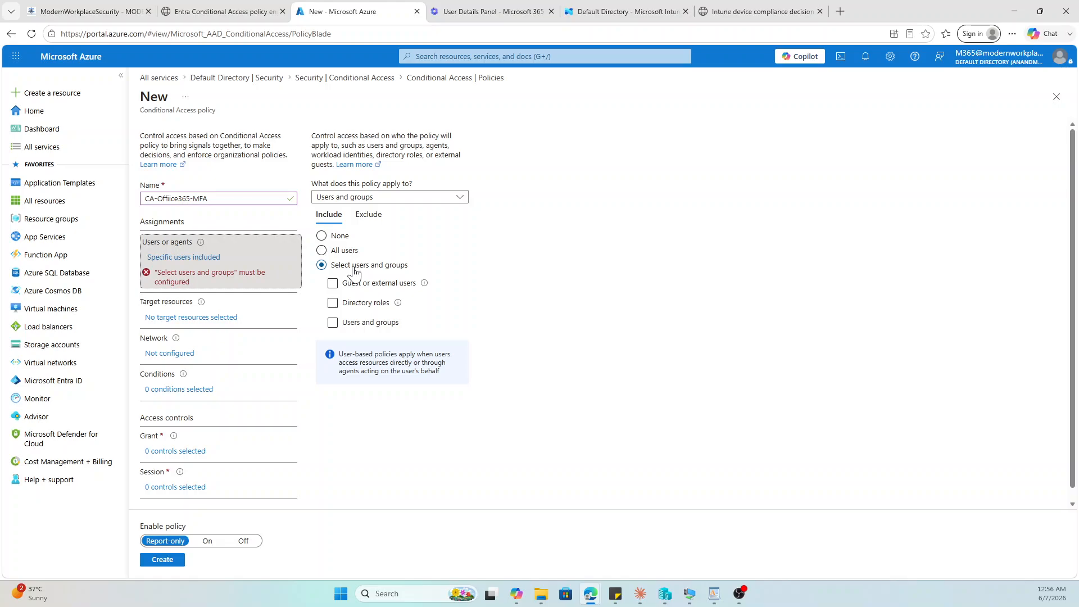
click(333, 322)
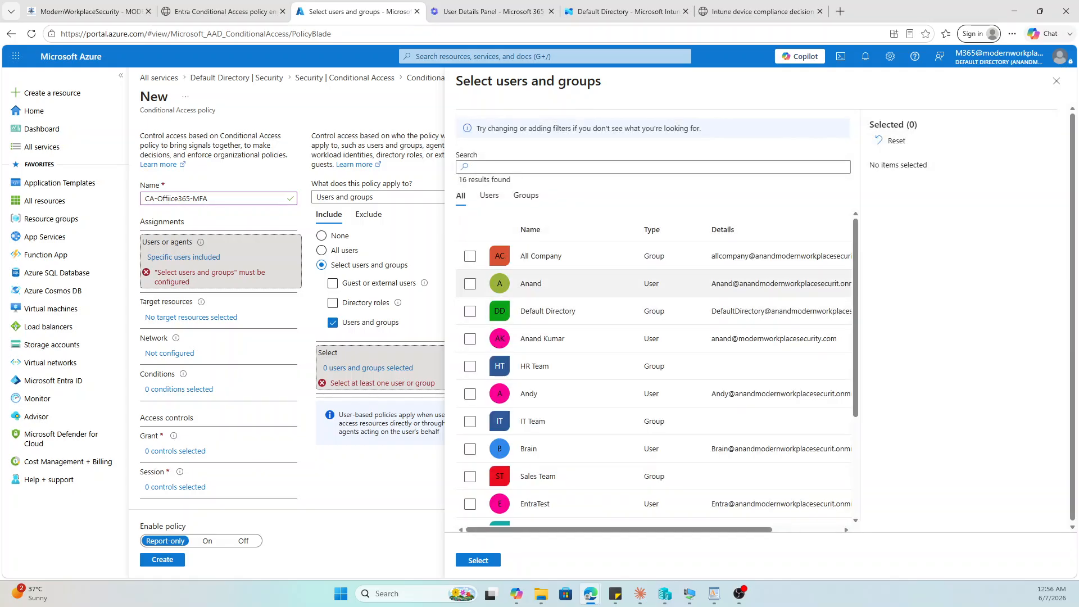
drag(856, 321, 880, 421)
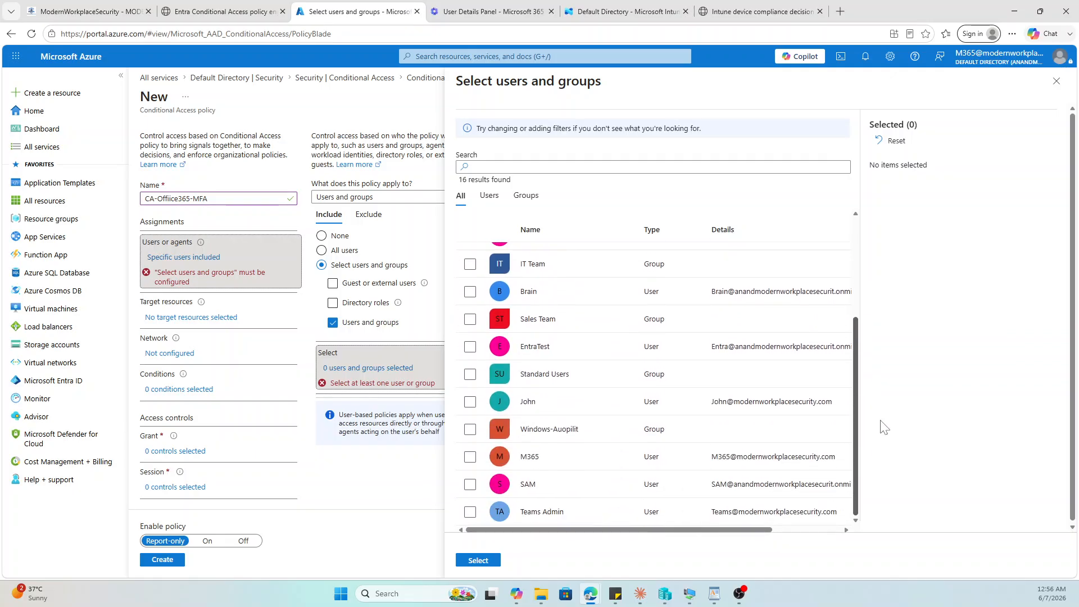
scroll(837, 366, up, 2)
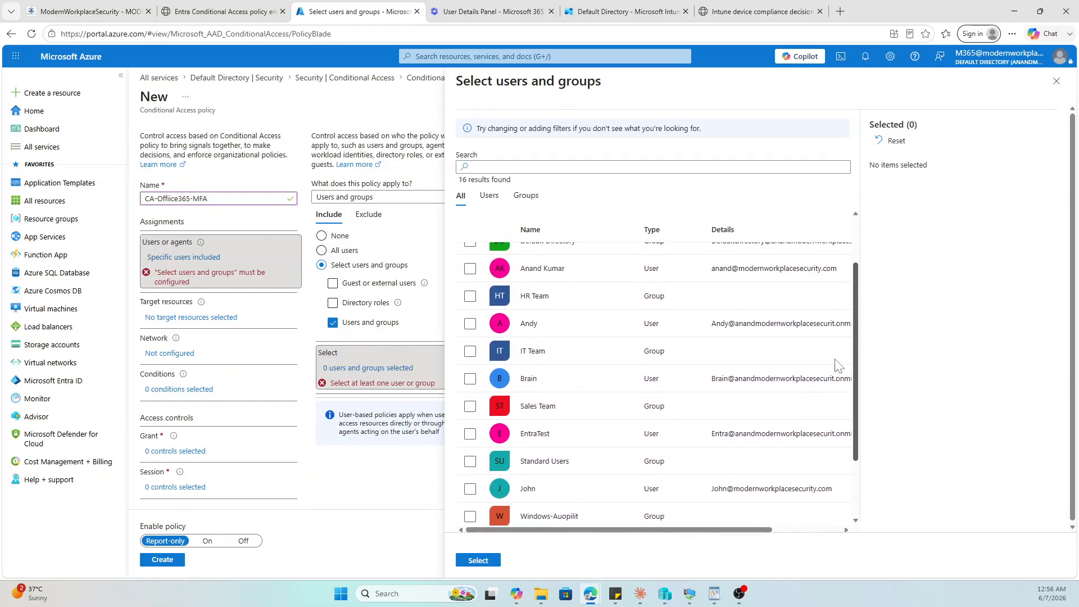
scroll(838, 365, up, 2)
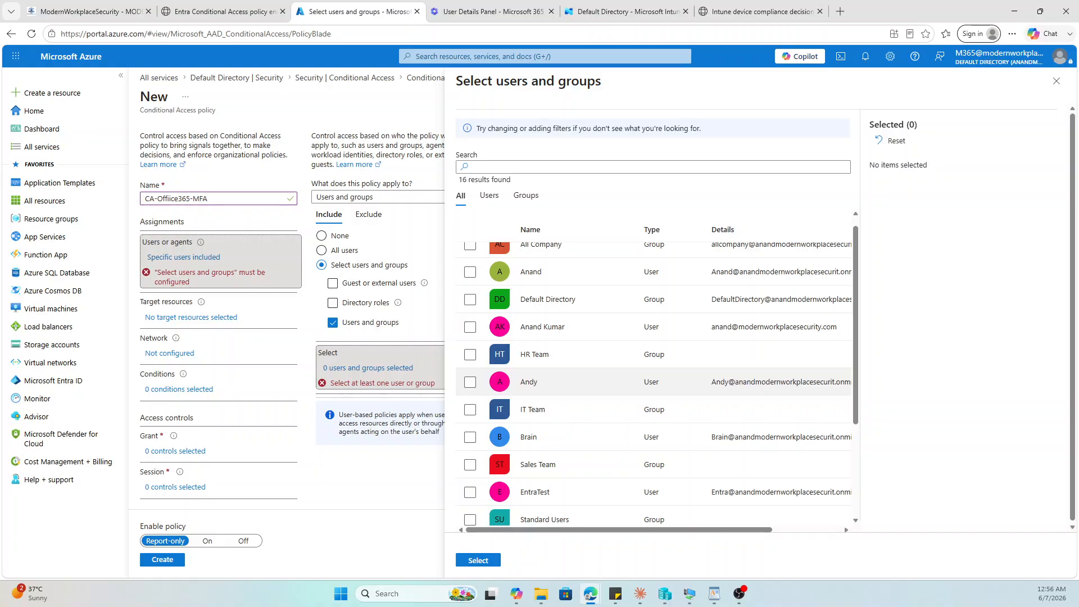
click(469, 354)
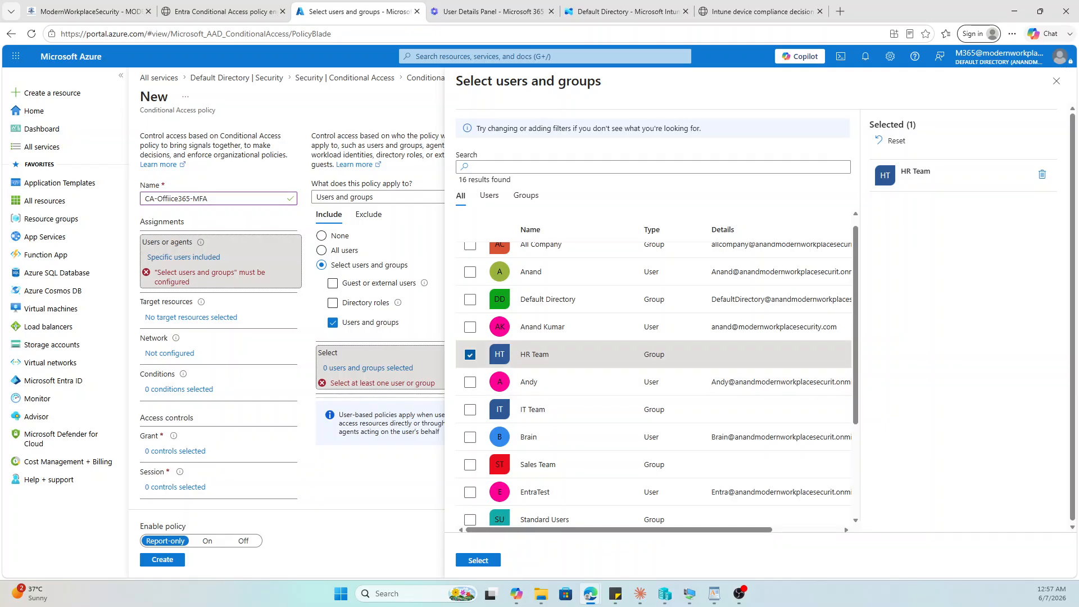
click(481, 561)
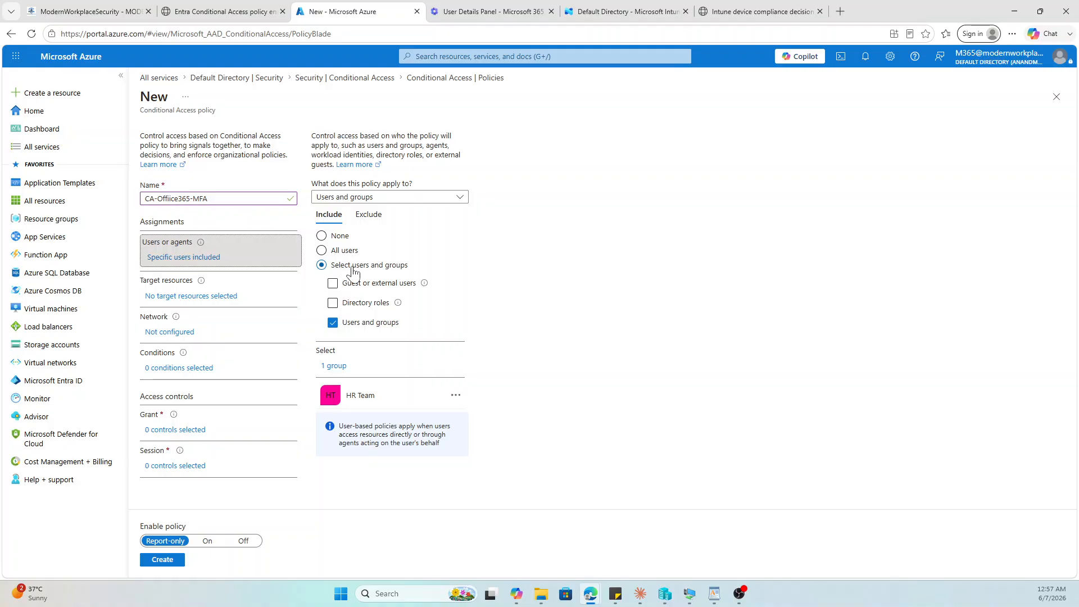
Try including directory roles in the user assignment, filtering the role list for "intu"
click(334, 304)
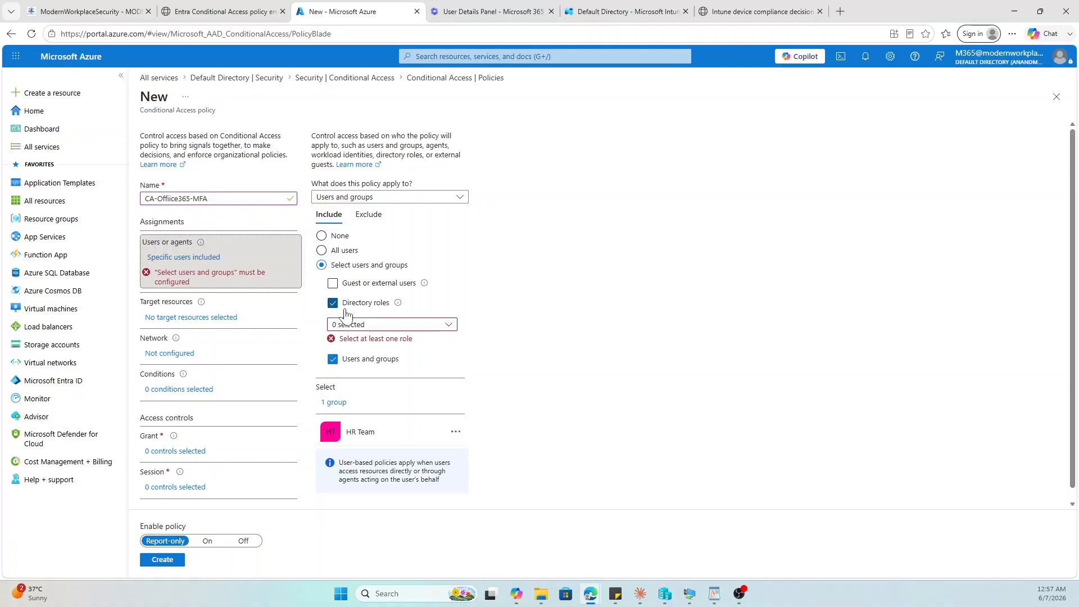
click(361, 326)
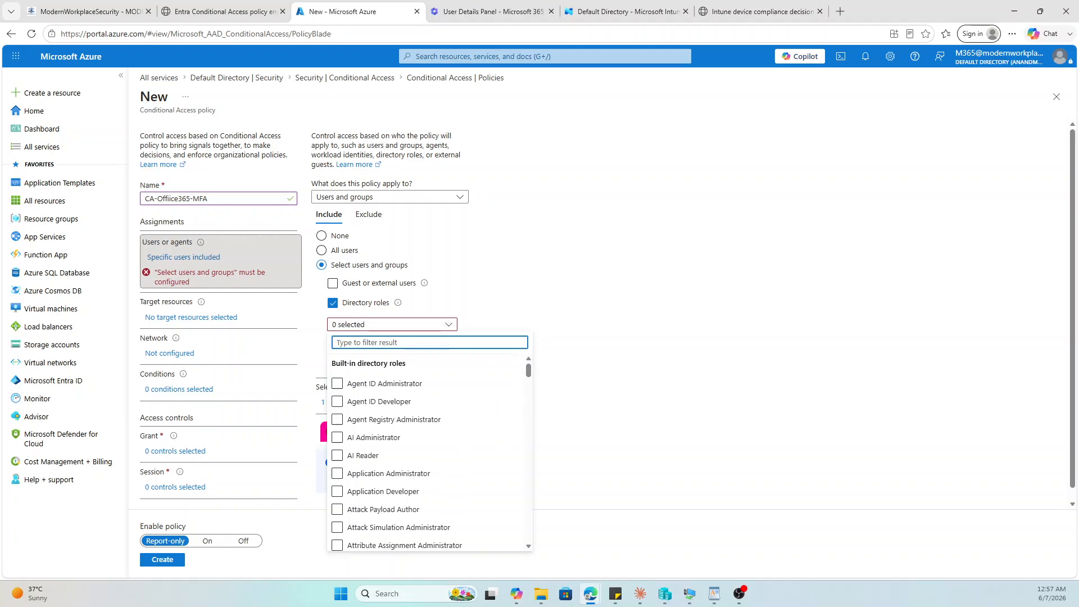
text(in)
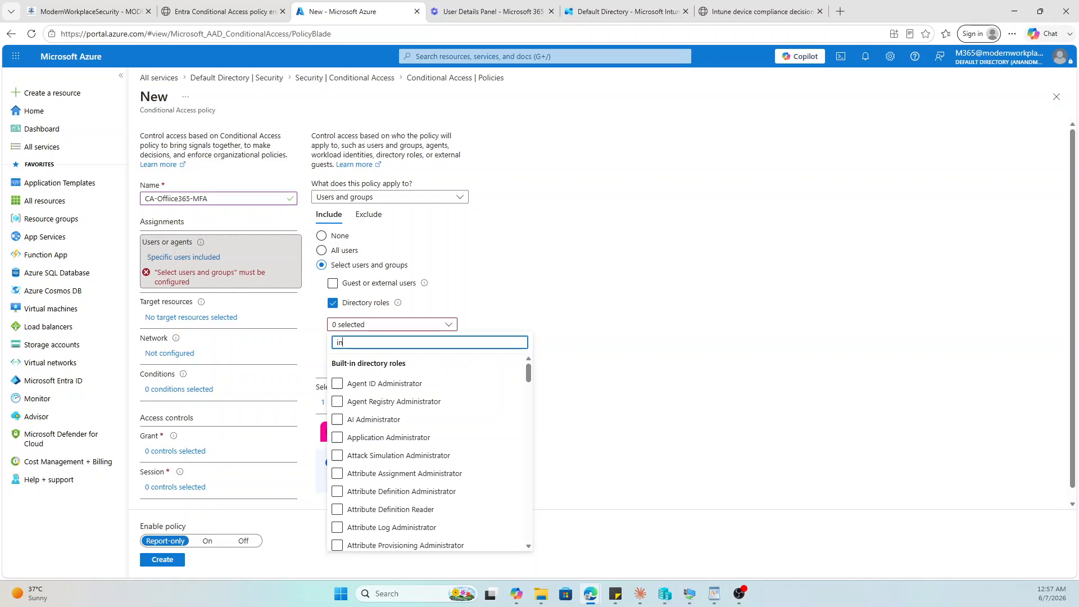
text(tu)
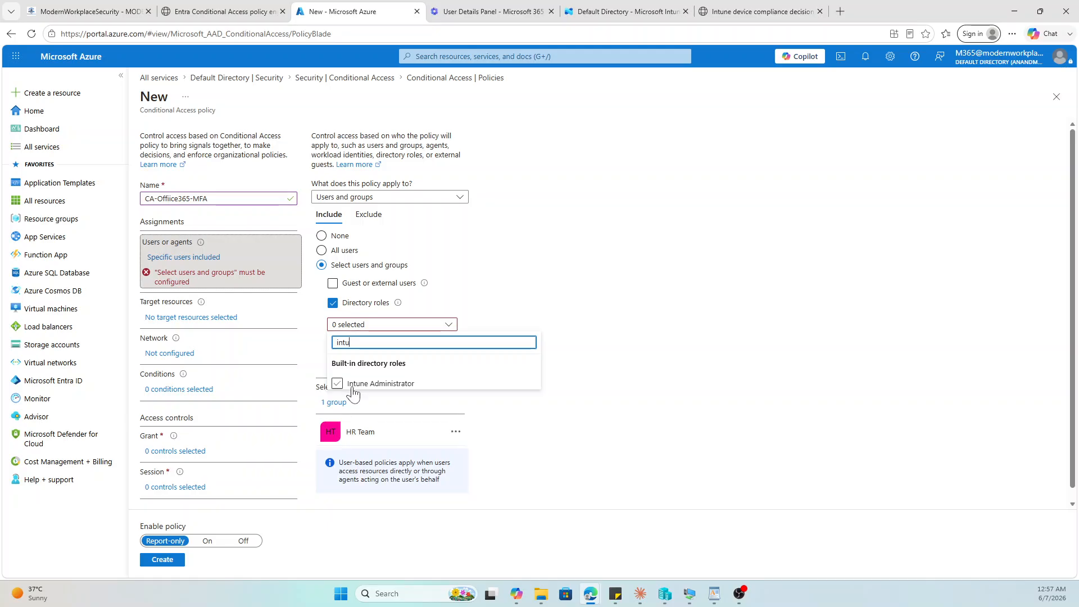
drag(350, 342, 330, 352)
key(BackSpace)
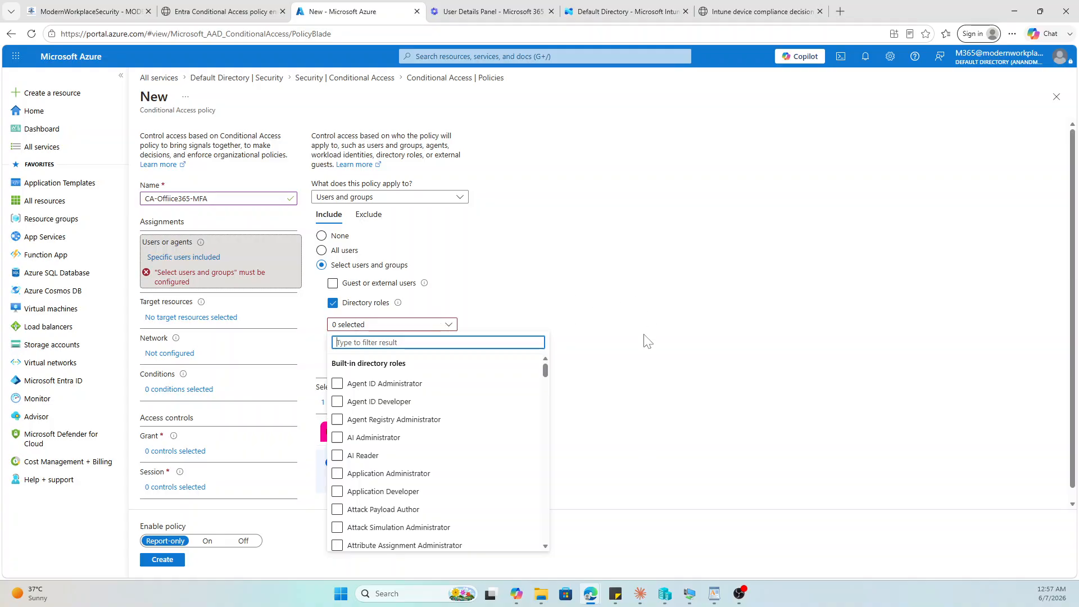
click(647, 340)
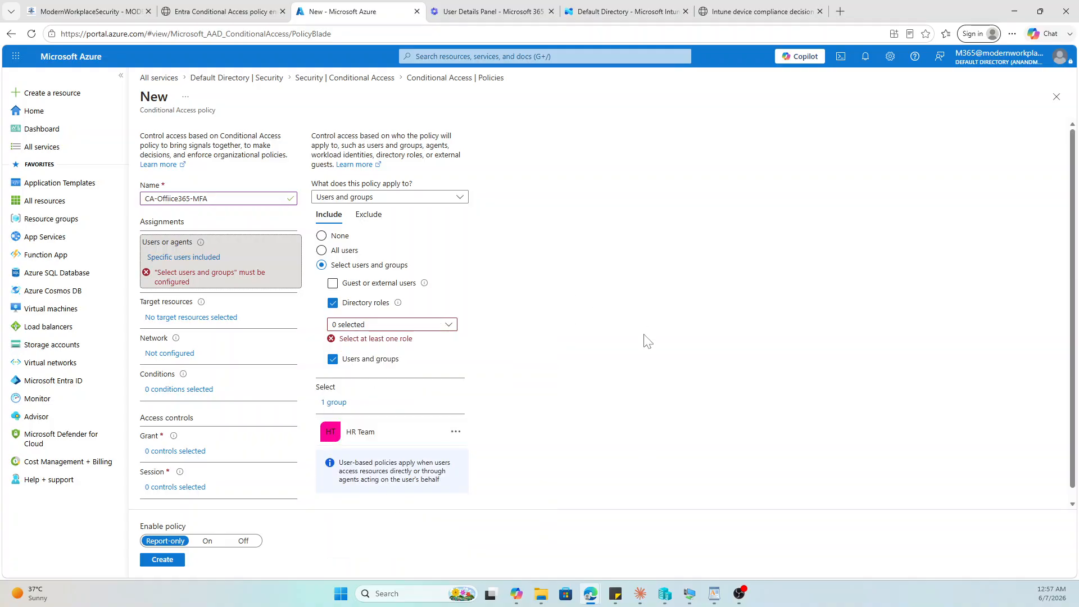
click(333, 303)
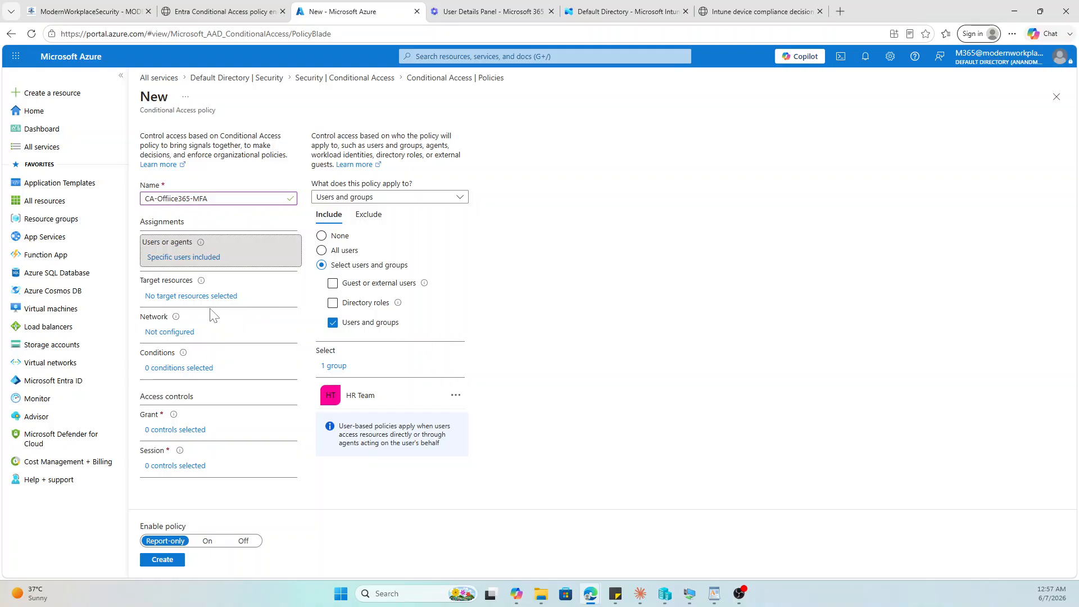
Set the policy's target resources to selected resources and include Office 365
click(194, 298)
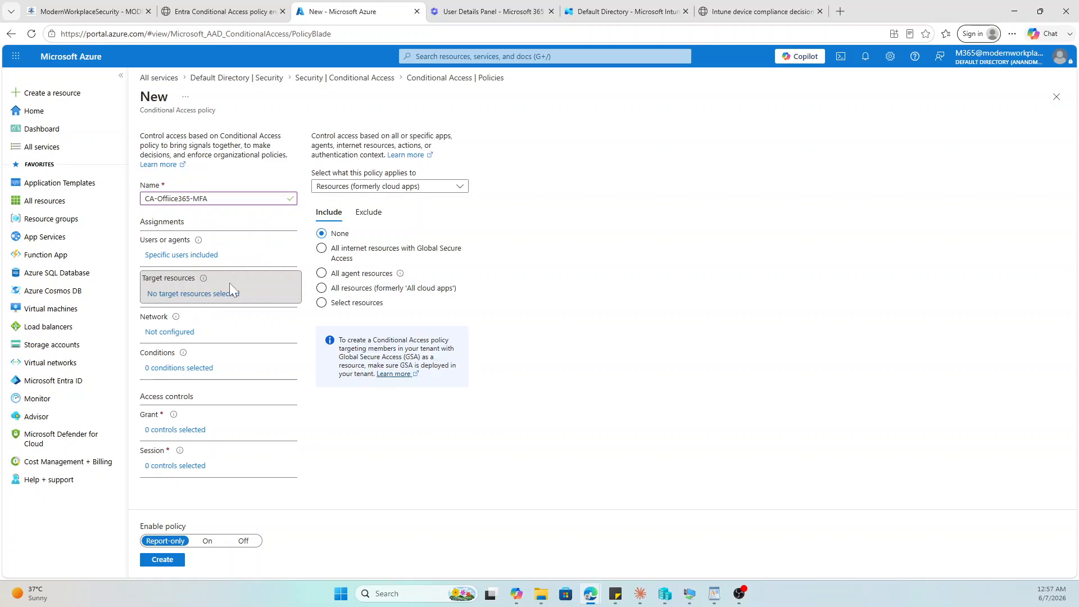
click(322, 303)
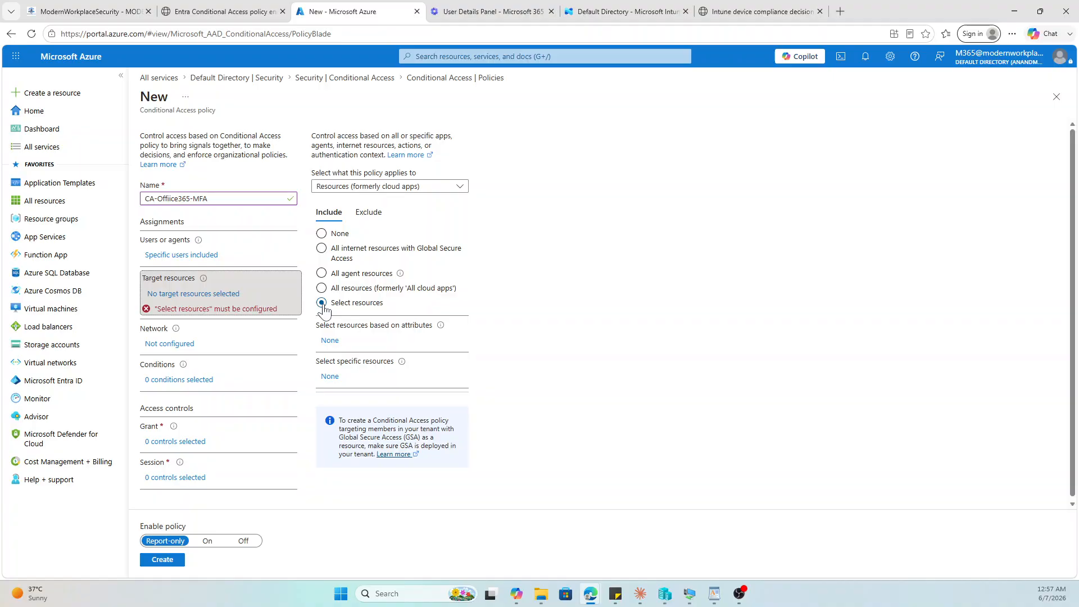
click(331, 378)
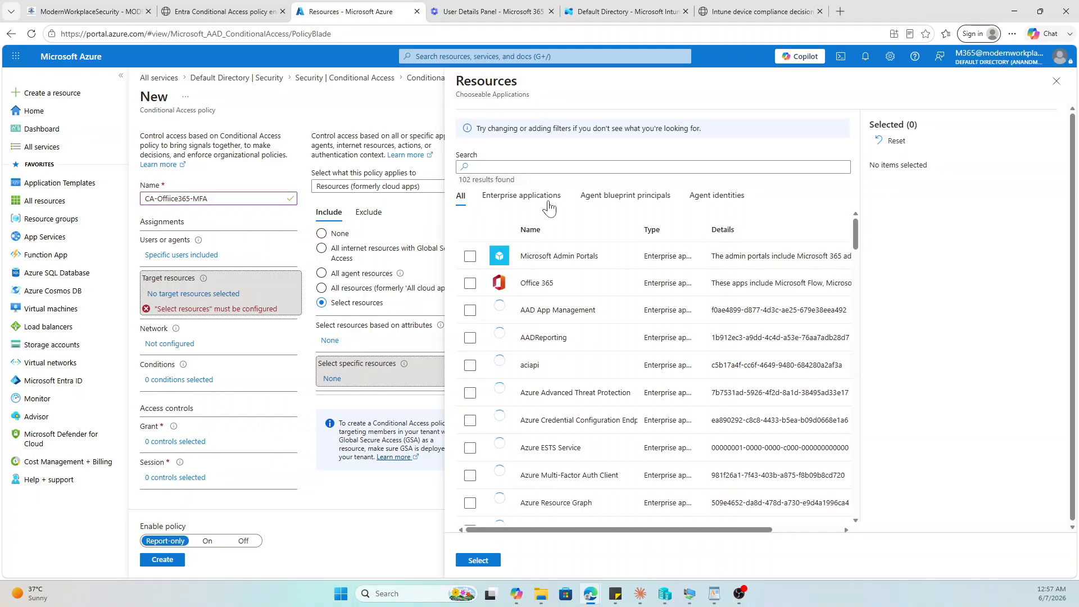
click(470, 283)
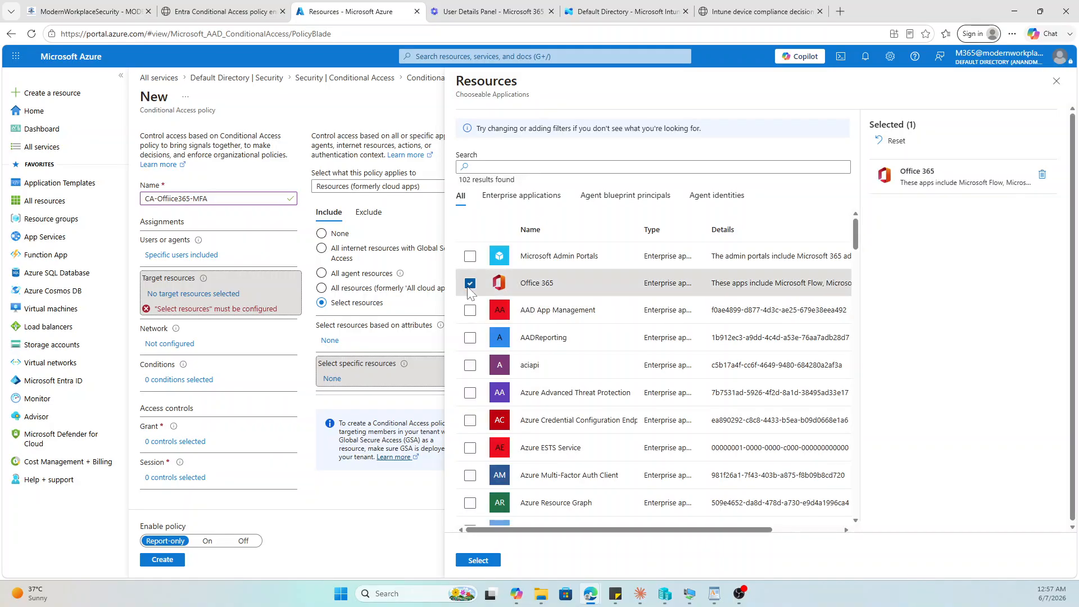
click(479, 561)
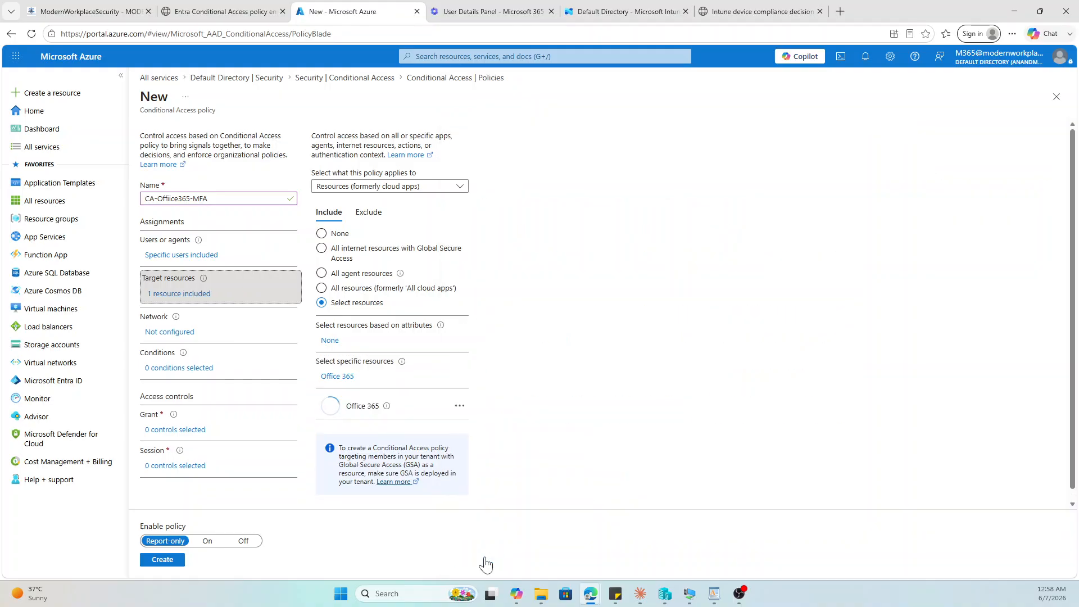
Configure the policy's network assignment to include selected networks and locations, choosing the Russia named location
click(161, 336)
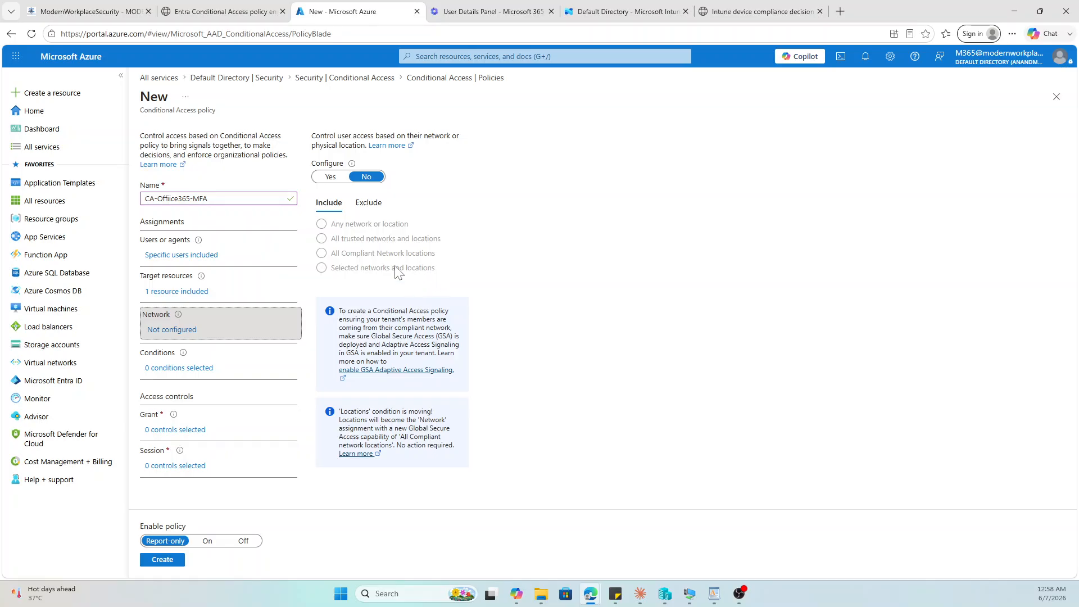
click(330, 183)
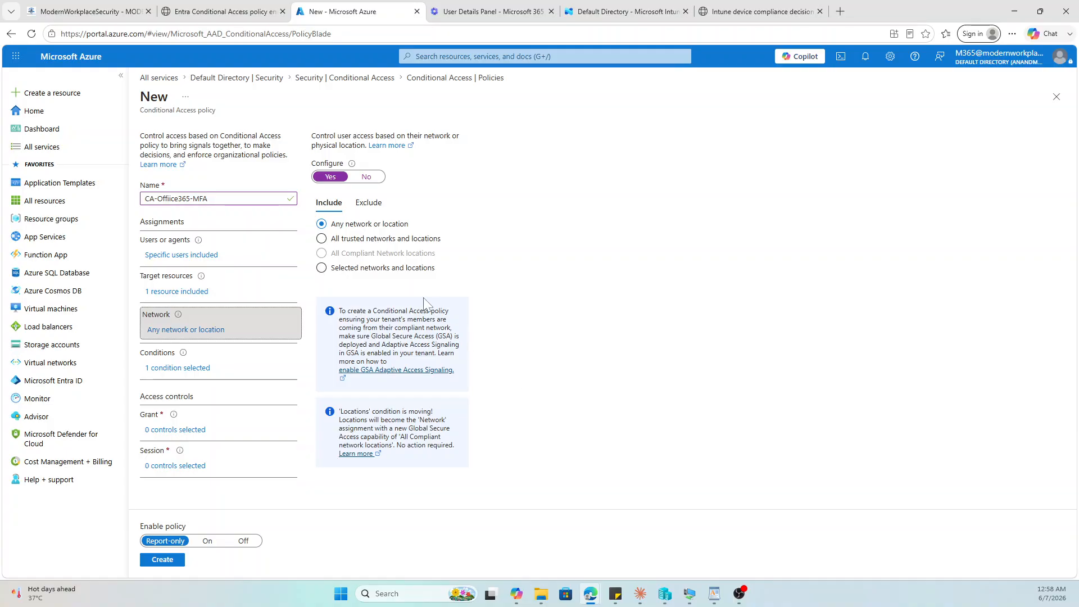
click(382, 274)
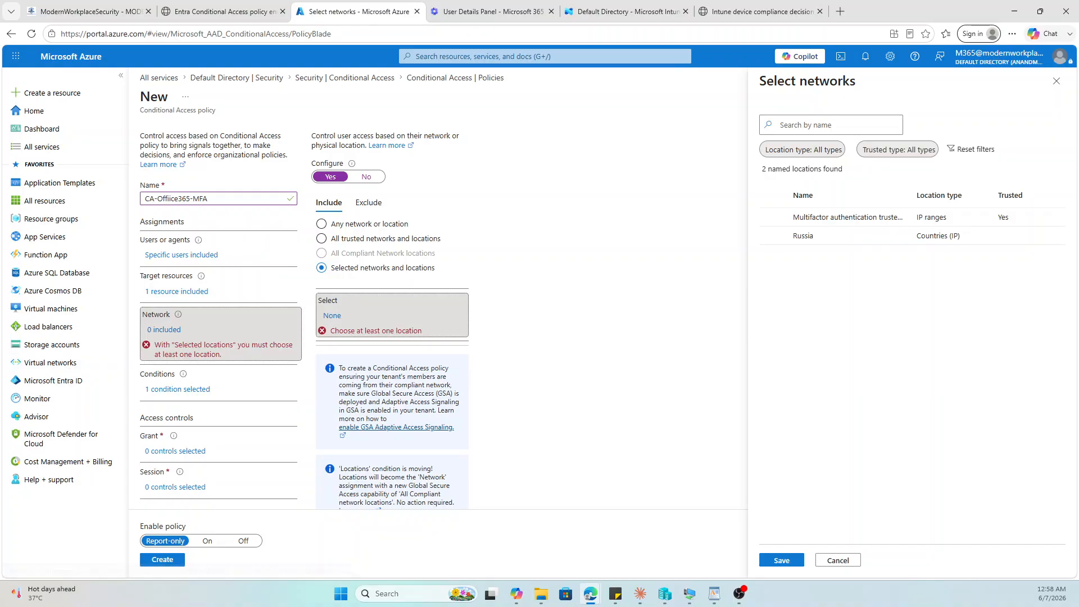
key(alt+Tab)
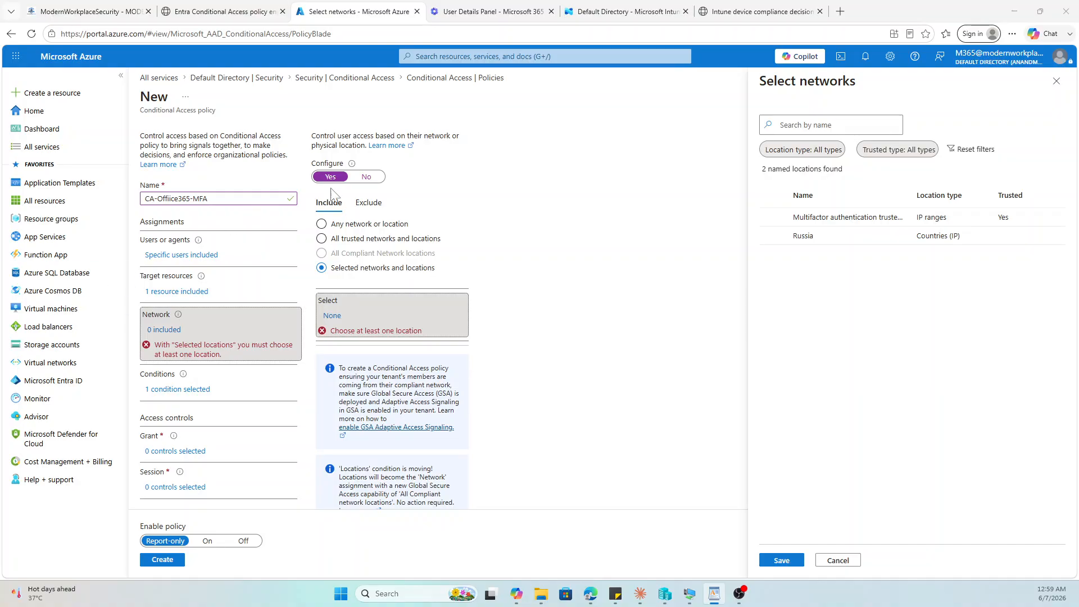
click(375, 203)
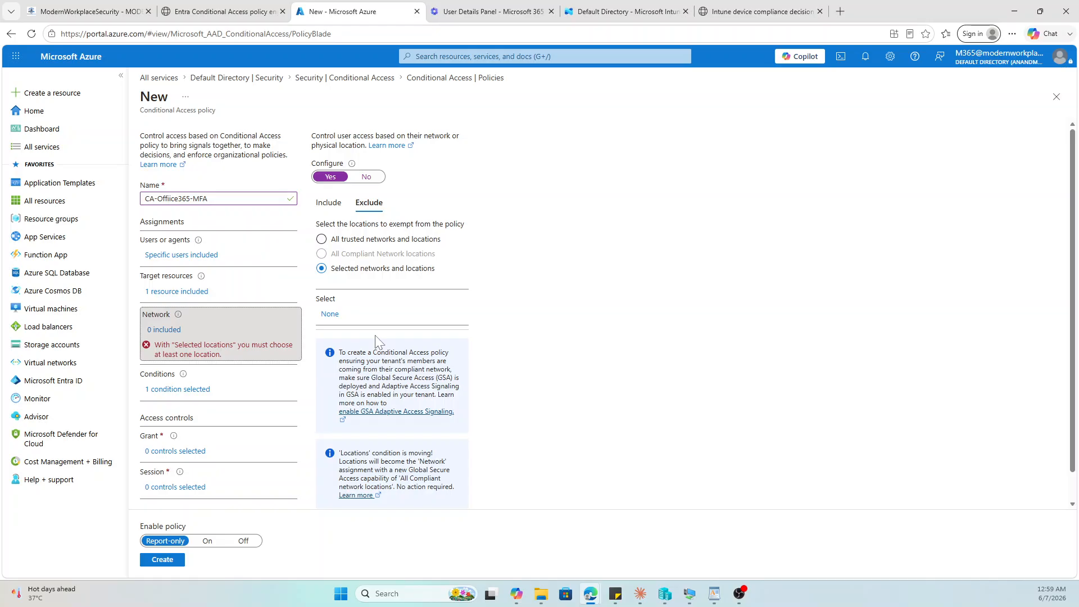
click(322, 205)
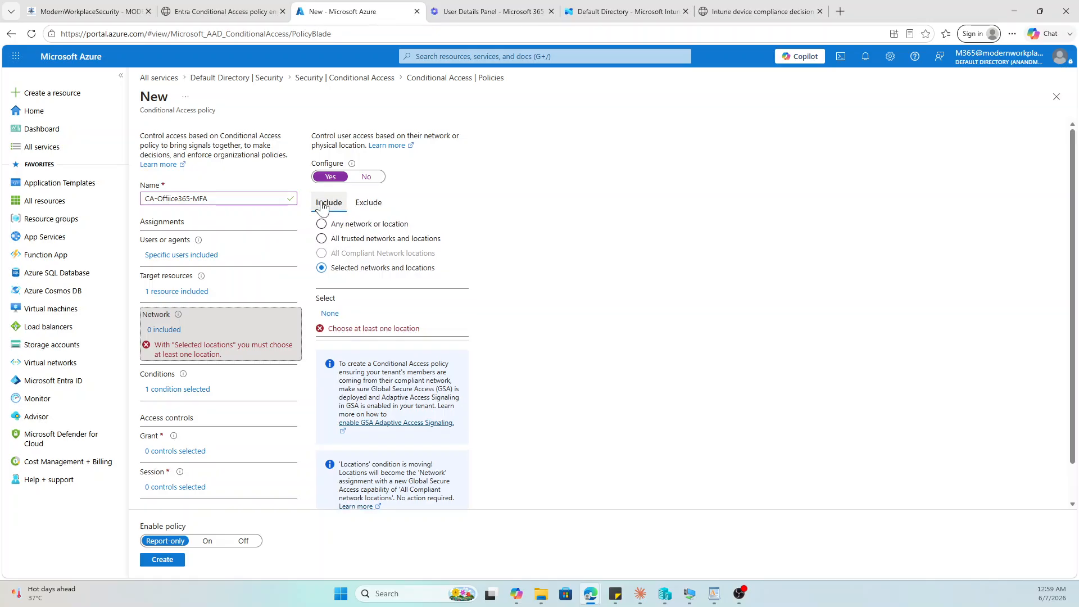
click(330, 314)
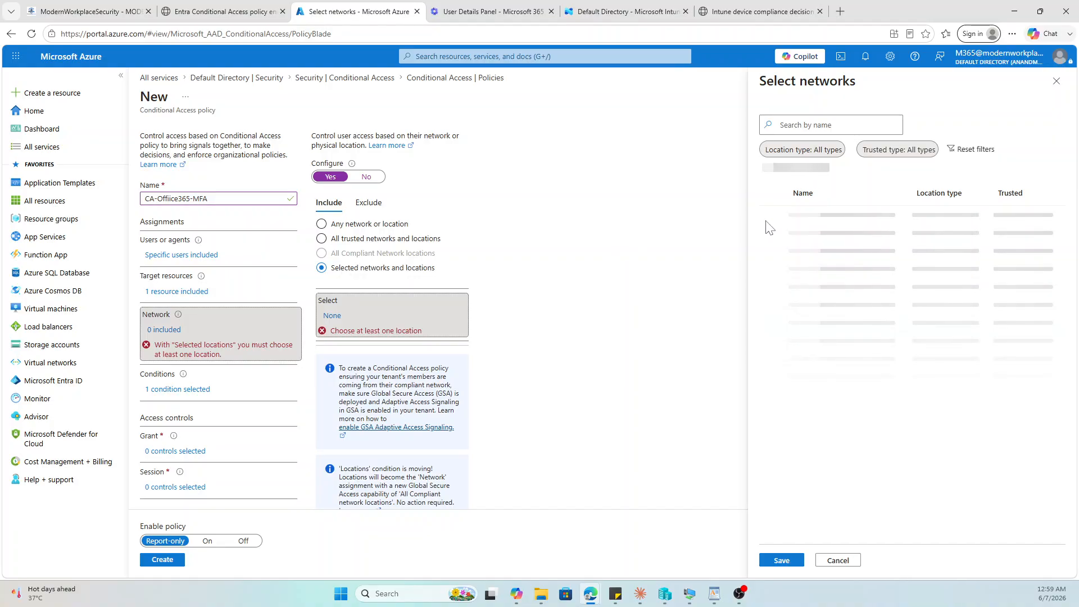
click(774, 236)
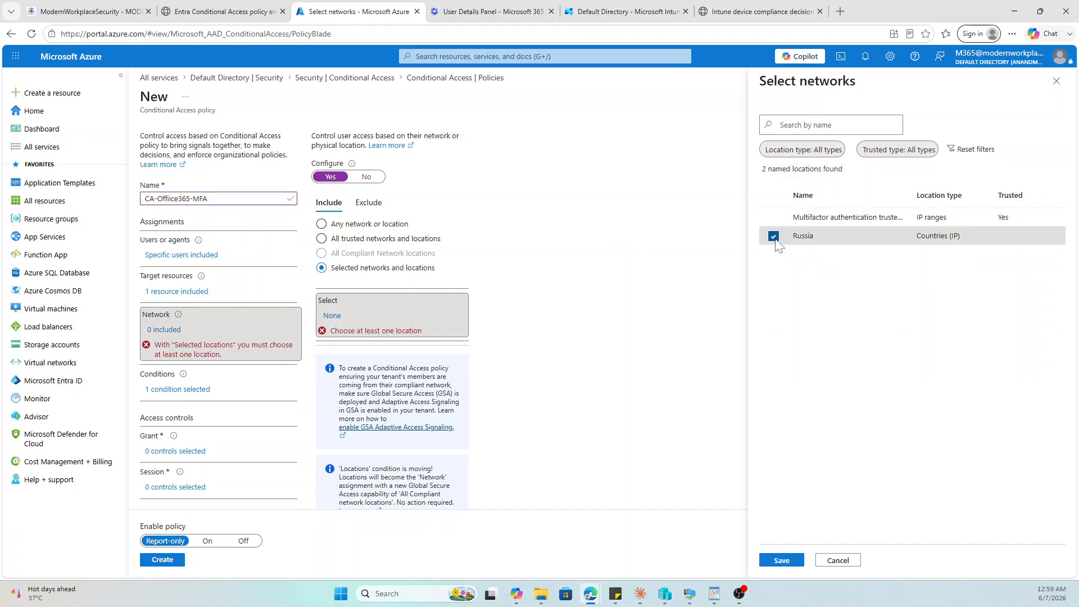
click(782, 561)
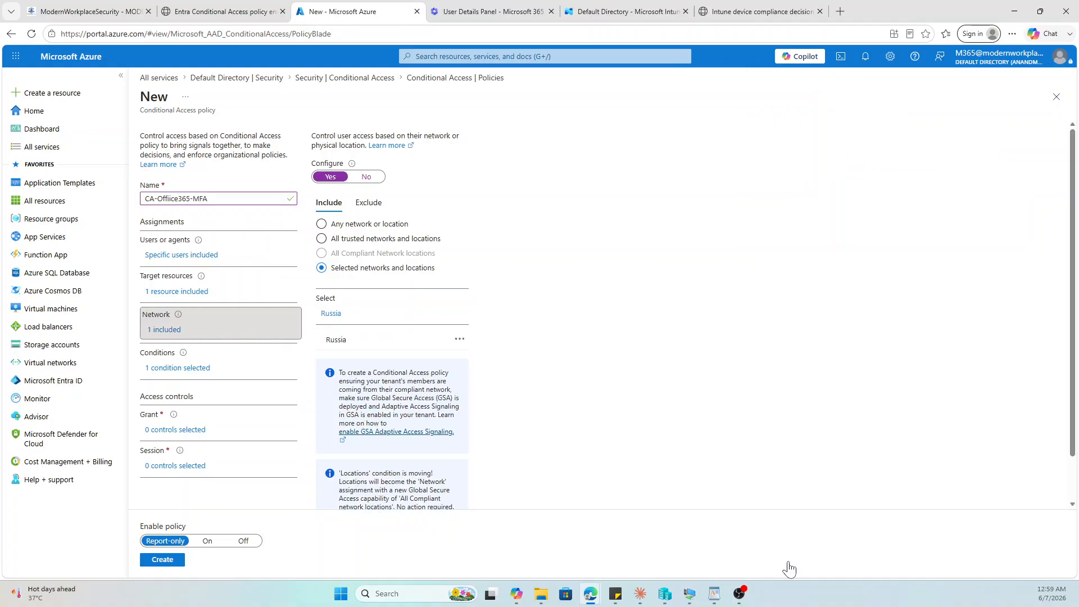
Open the policy's conditions and review the available user risk levels
click(170, 368)
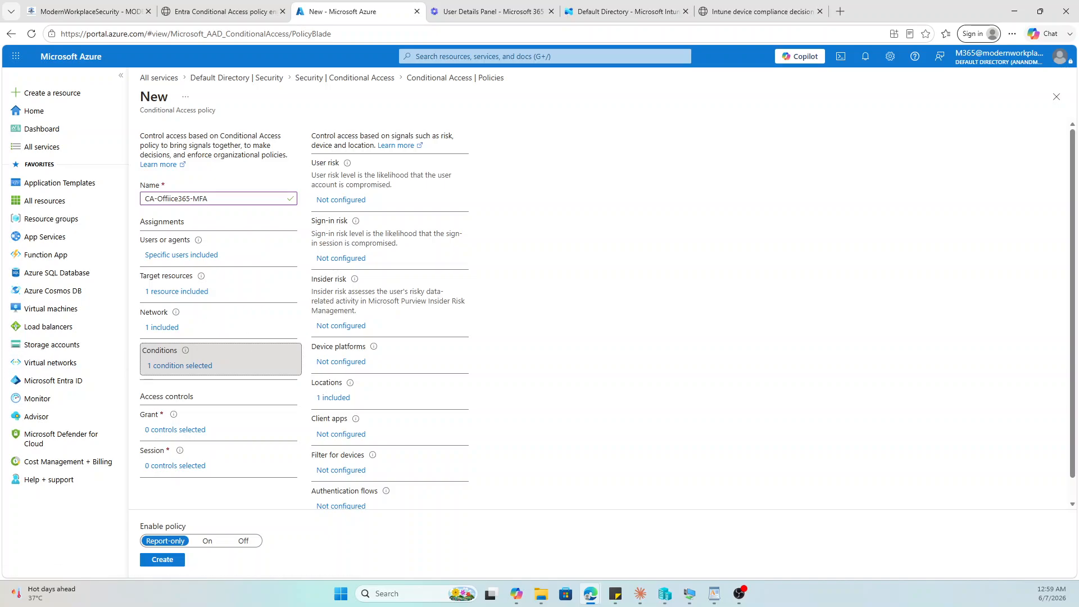
key(alt+Tab)
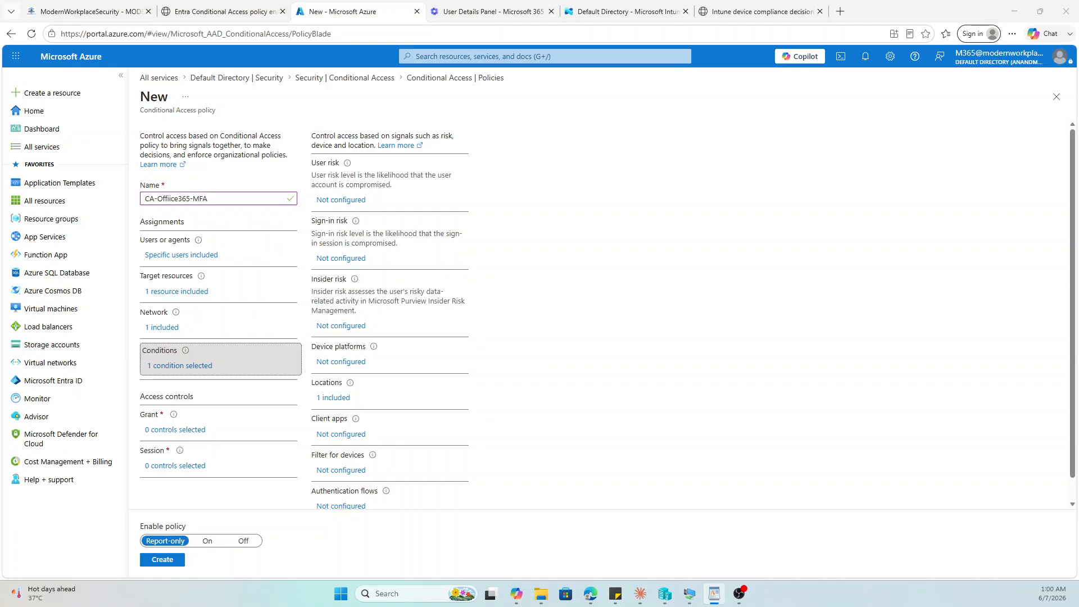
click(337, 200)
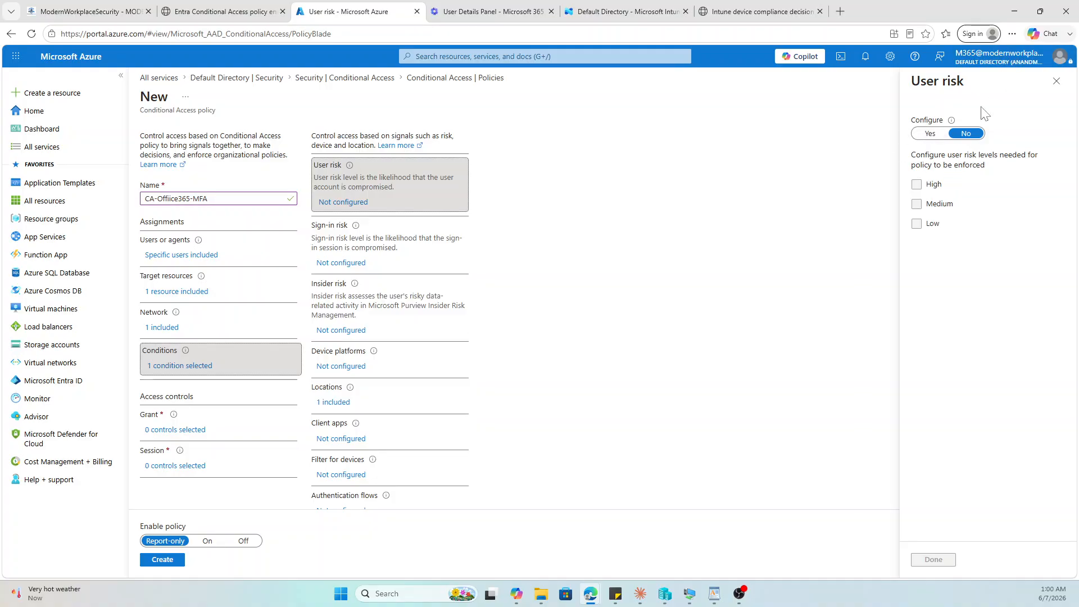
click(1057, 80)
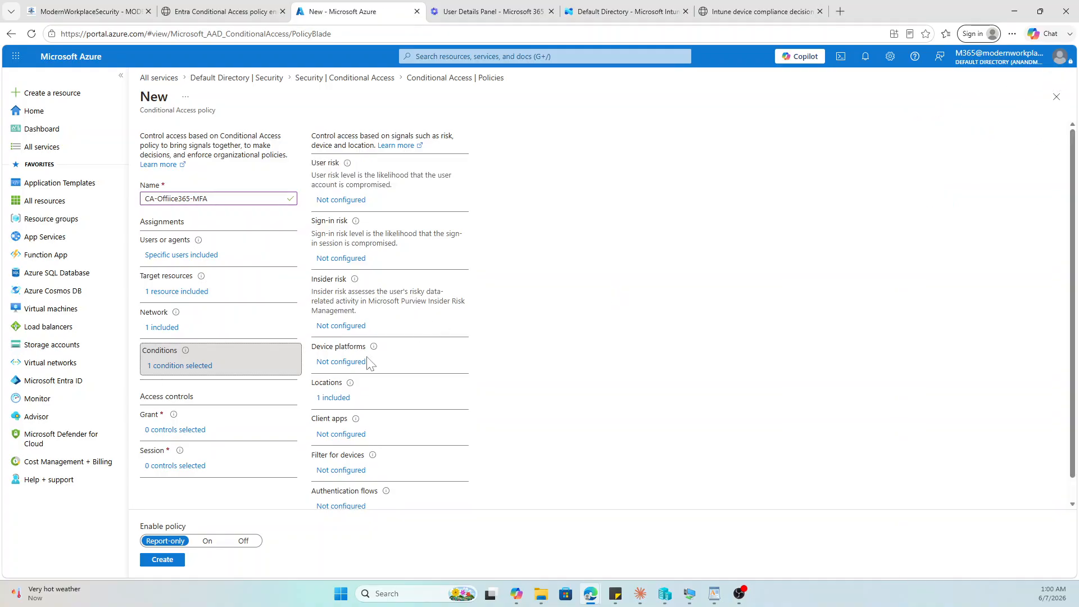
Enable the device platforms condition and include only Windows and macOS
click(354, 365)
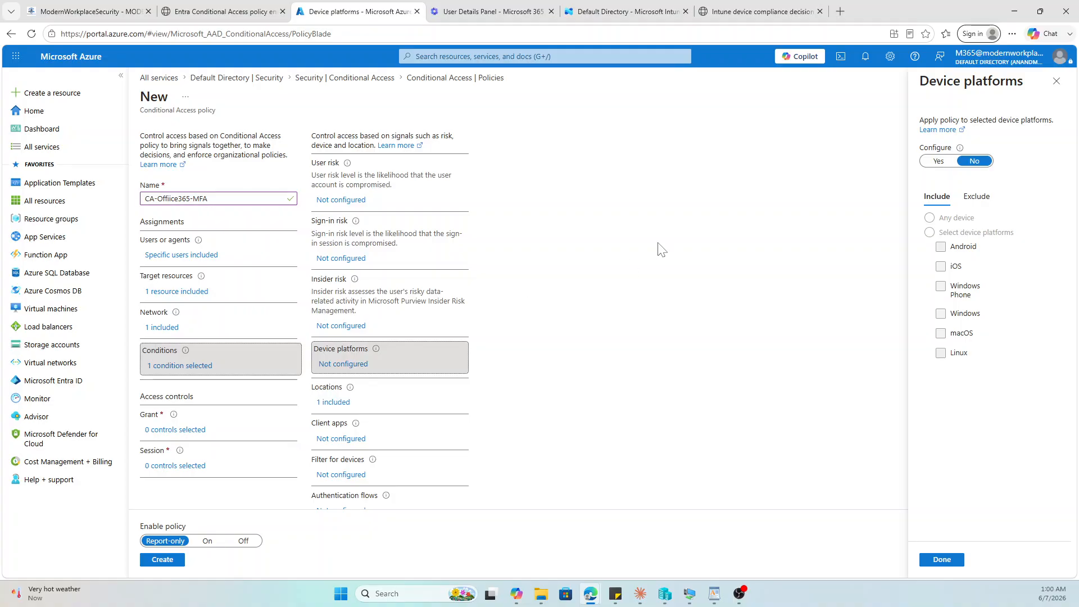
click(933, 161)
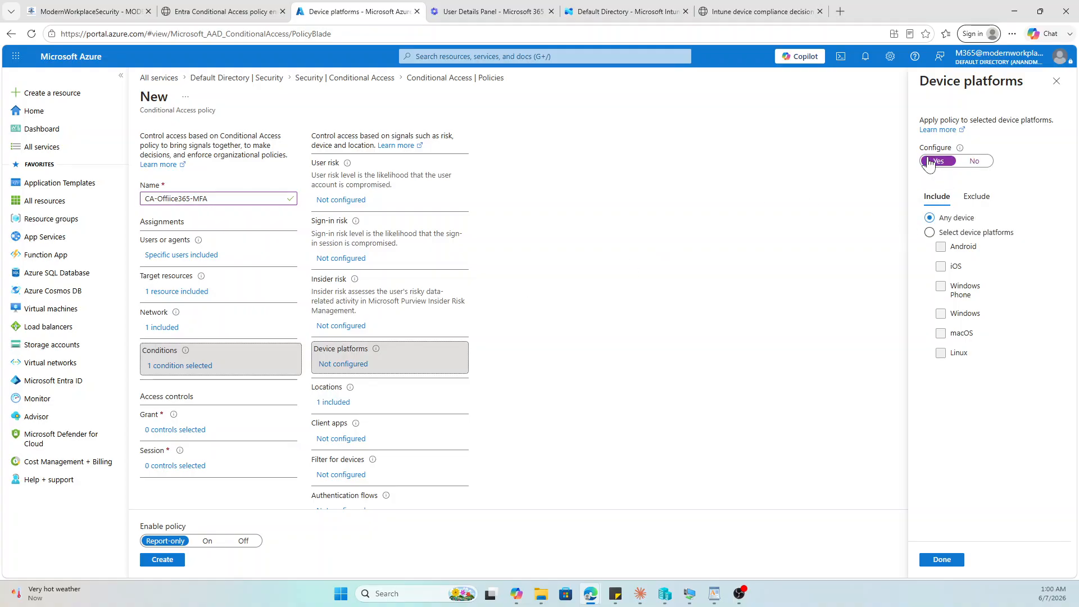
click(962, 287)
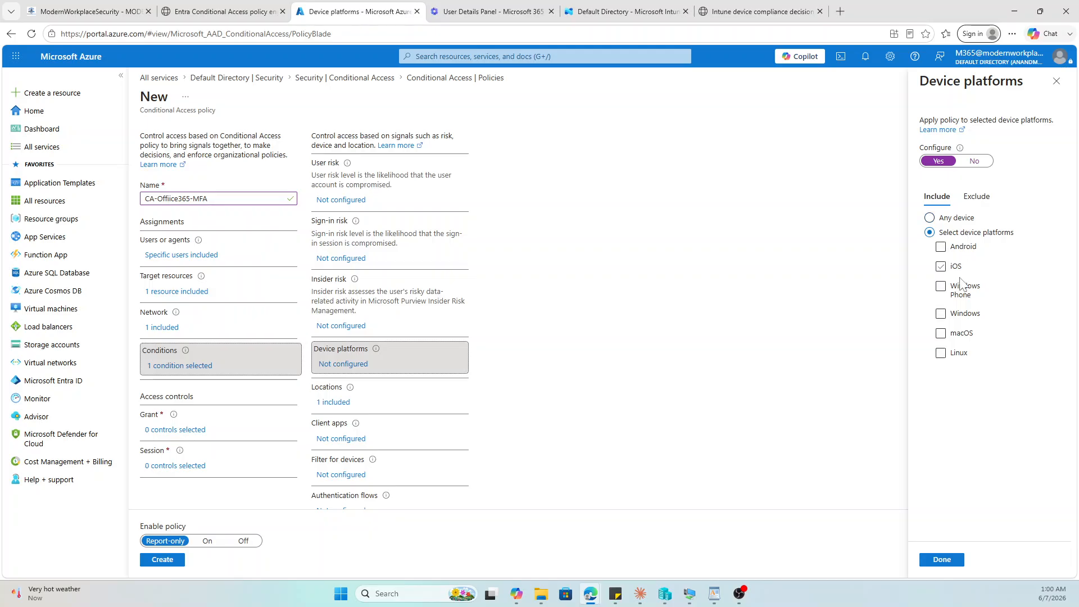
click(944, 320)
click(945, 339)
click(1063, 86)
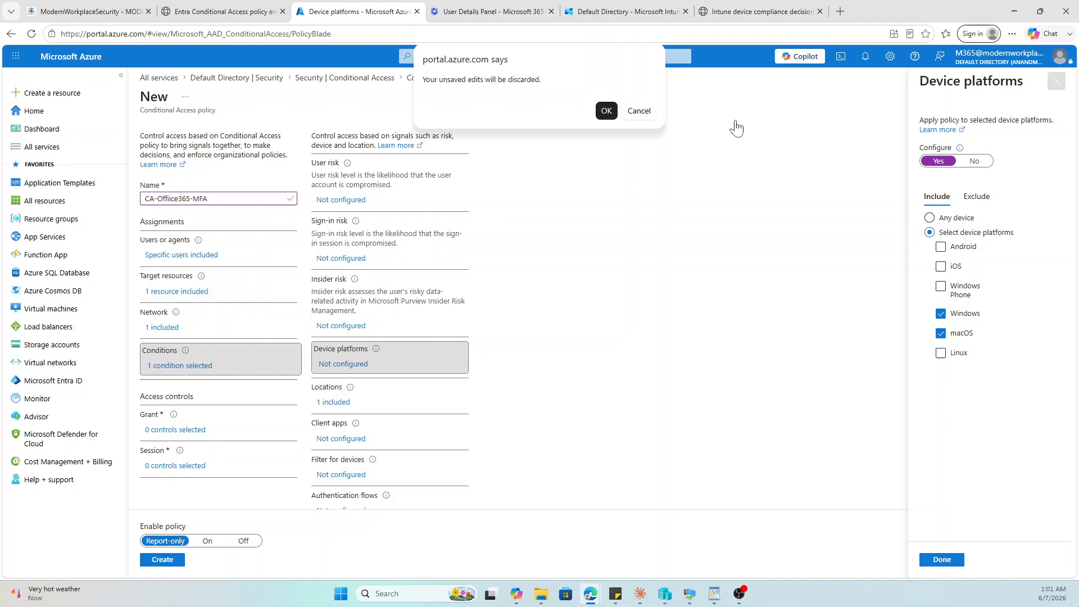
click(639, 110)
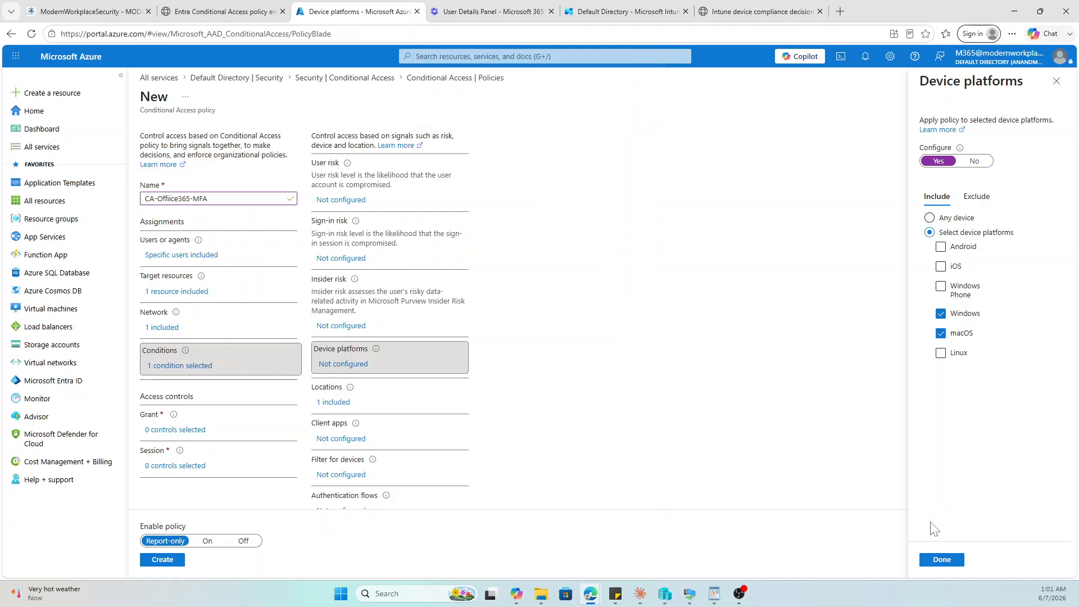
click(942, 559)
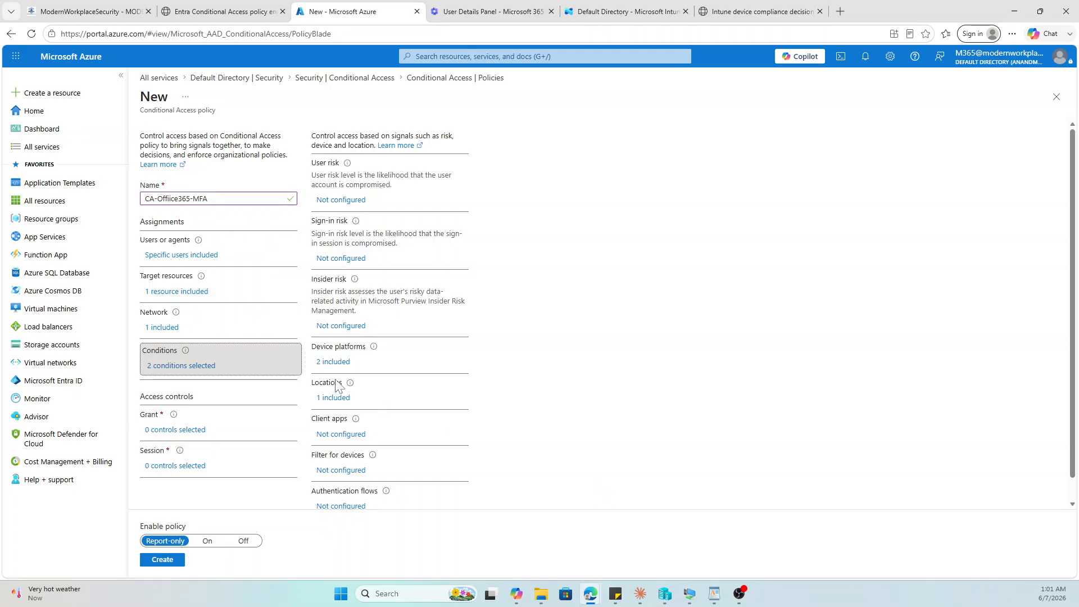
Enable the client apps condition for Browser and Mobile apps and desktop clients, leaving out the legacy authentication clients
click(337, 399)
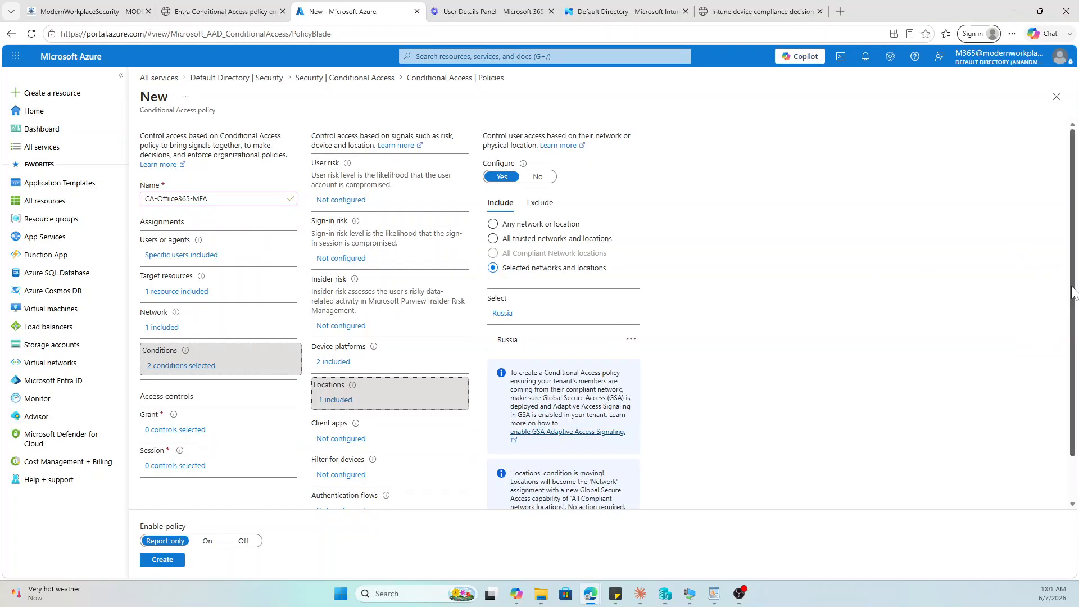
drag(1074, 292, 1076, 356)
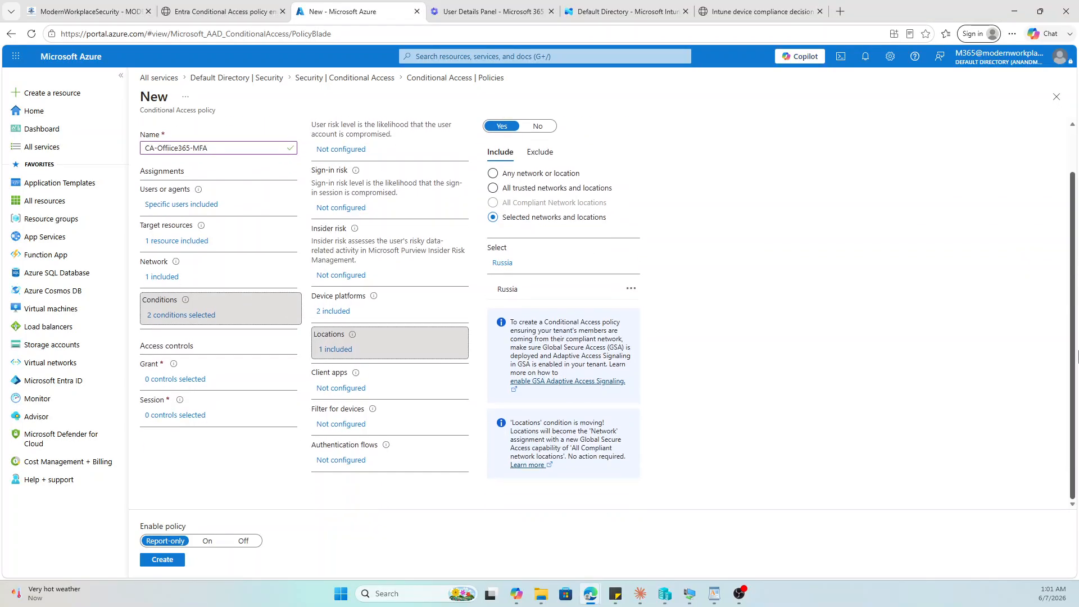
click(335, 389)
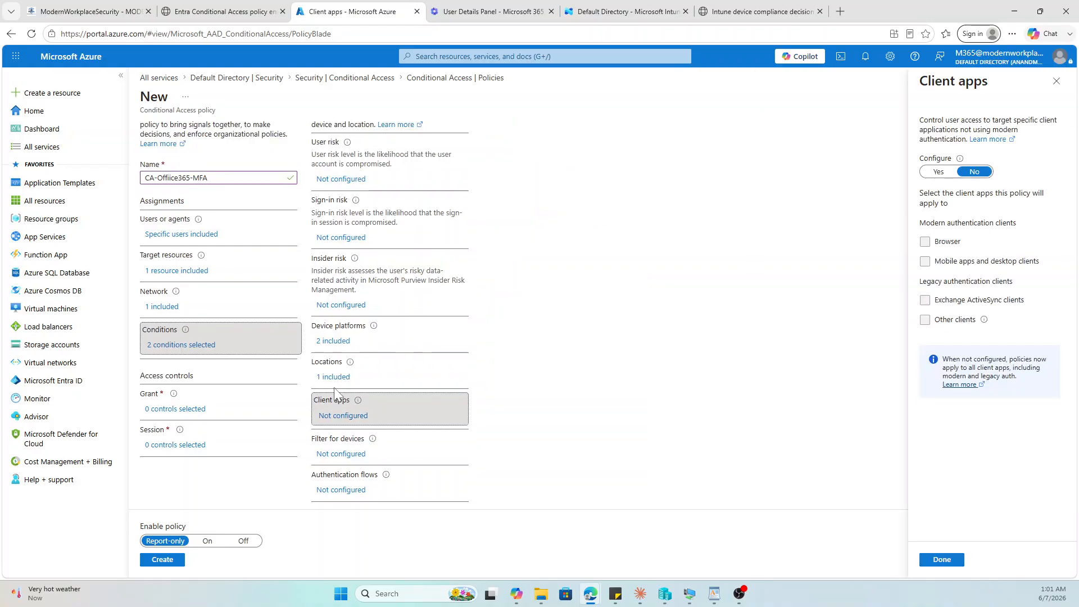
click(938, 172)
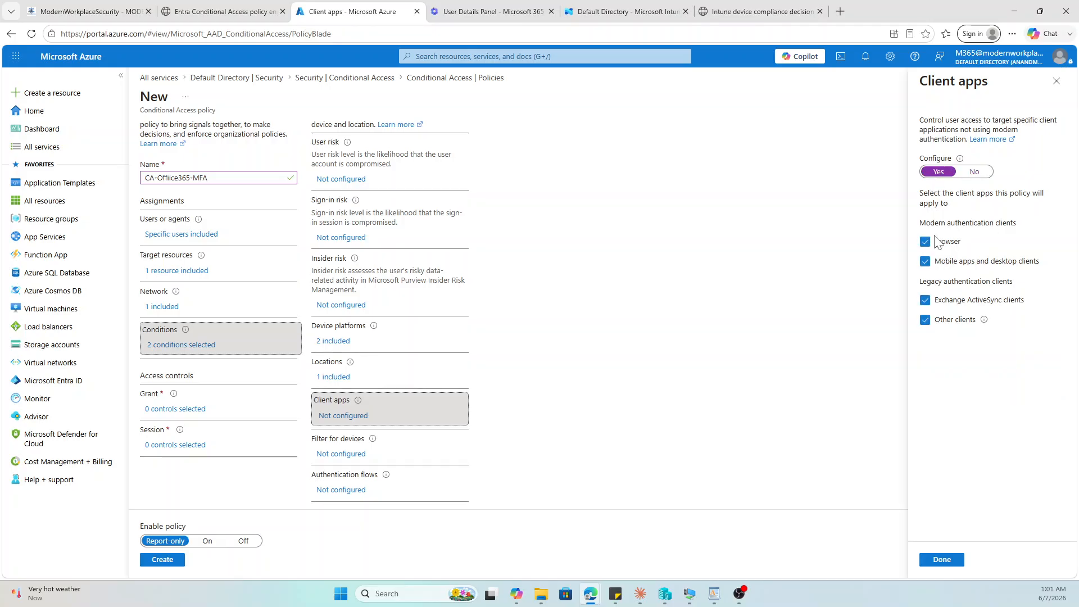
click(925, 299)
click(945, 561)
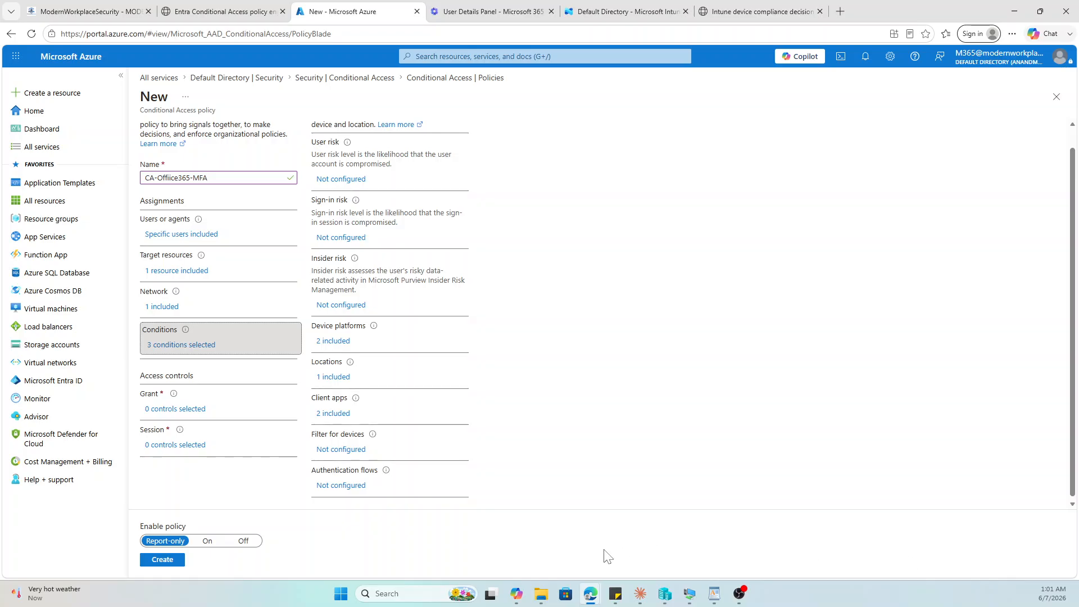
Try enabling the filter for devices condition with filtered devices included in the policy
click(329, 450)
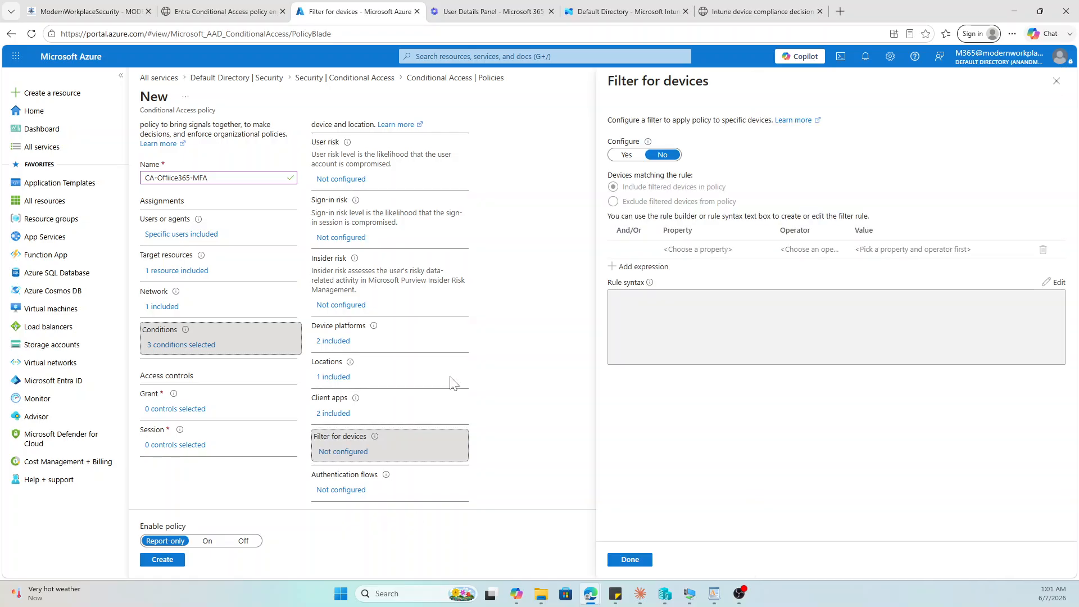
click(628, 155)
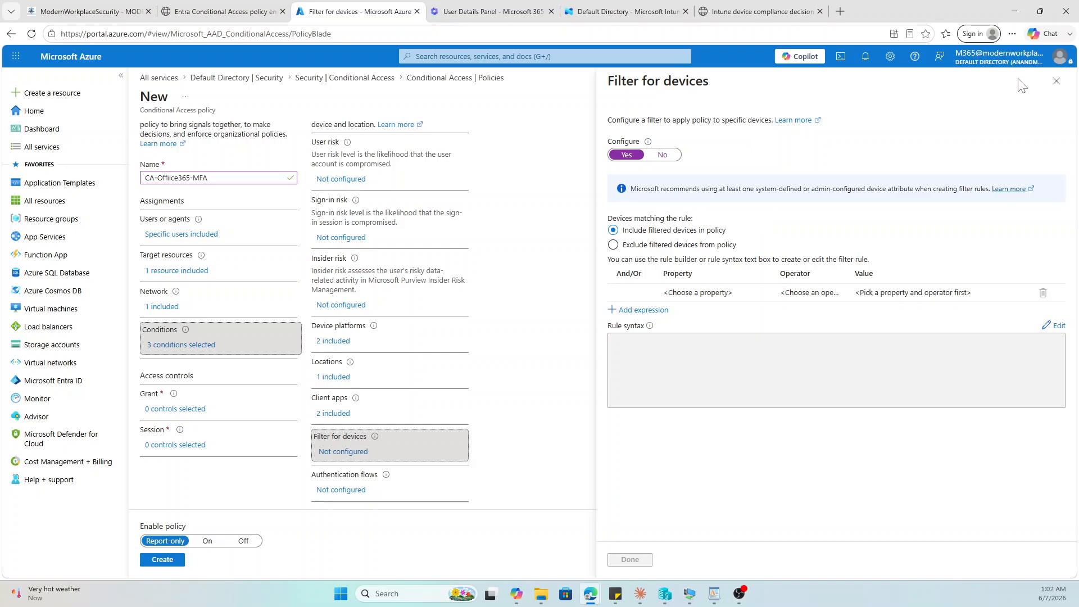
click(1057, 81)
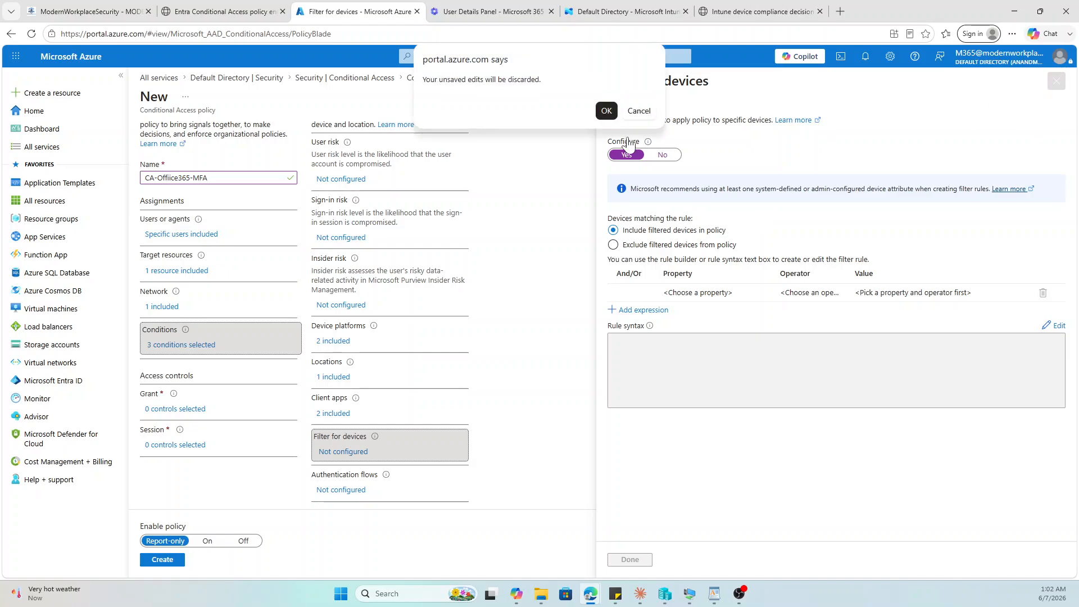
click(639, 110)
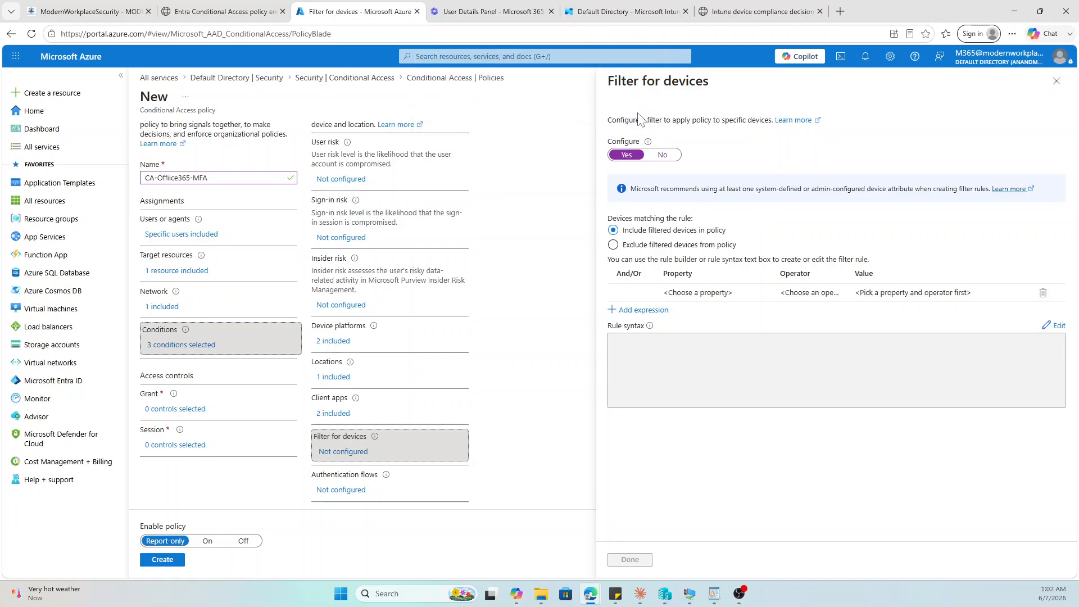
click(663, 155)
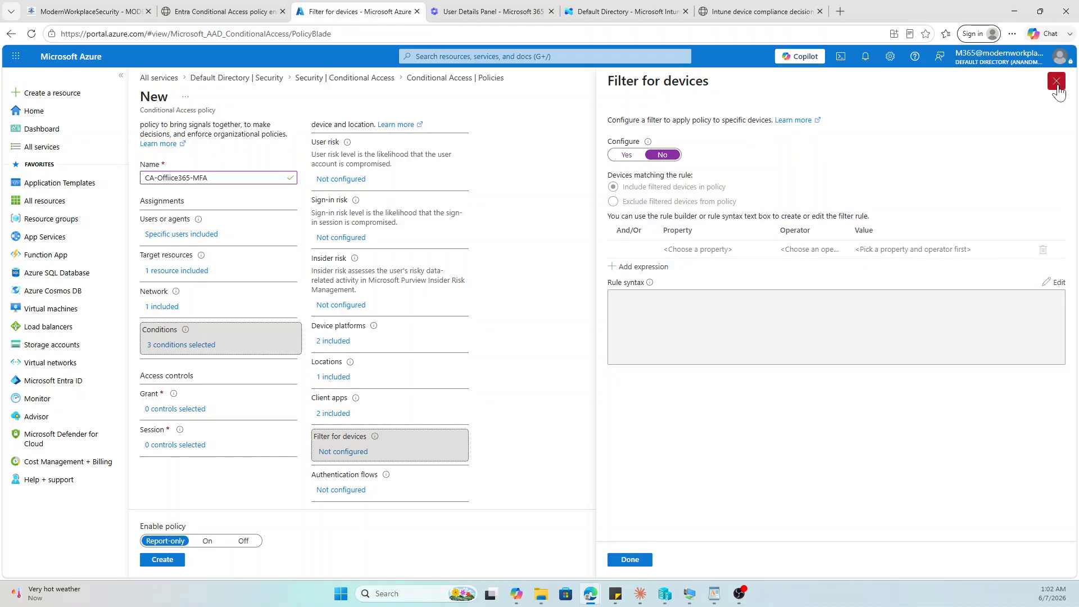
click(1058, 85)
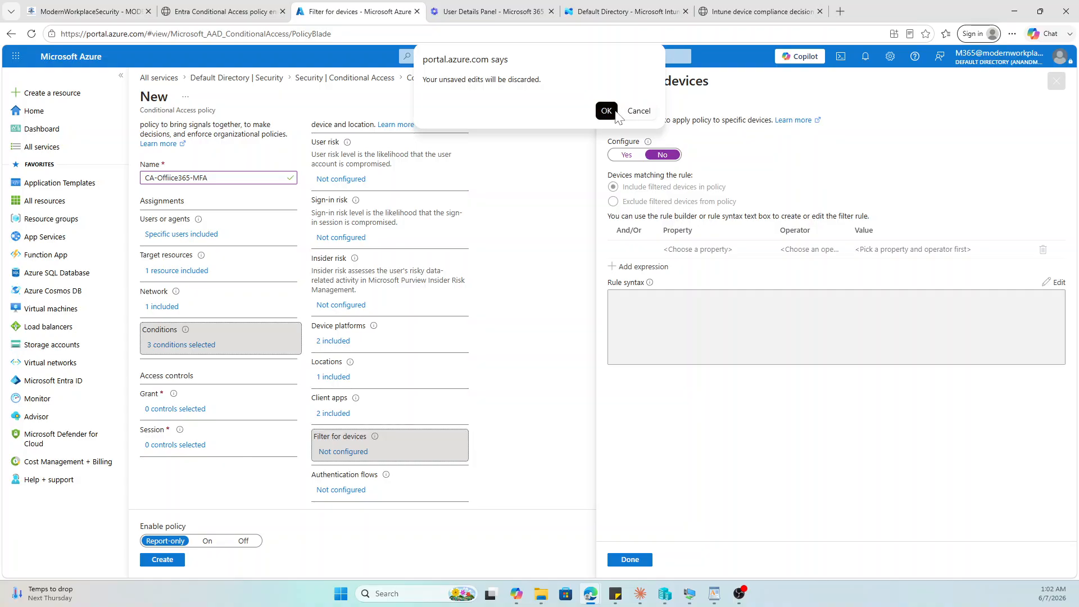
click(637, 112)
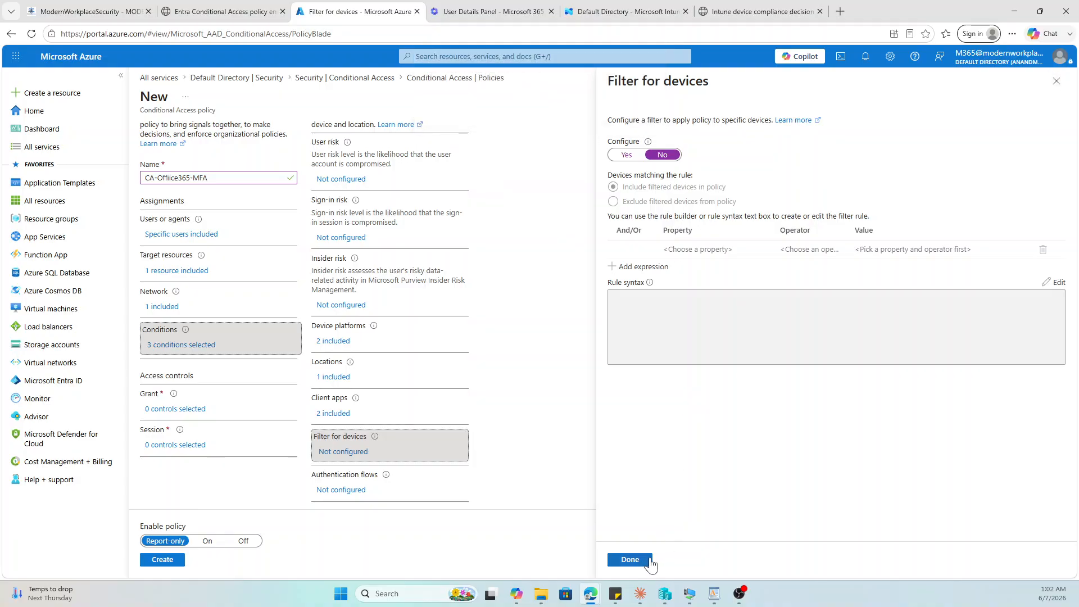
click(630, 560)
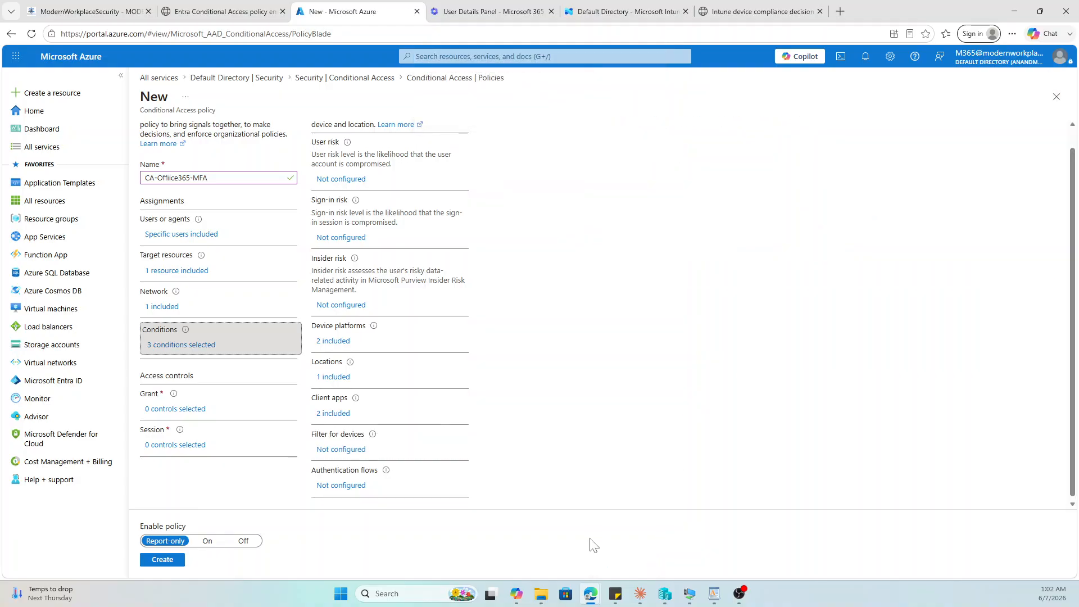
Review the transfer methods offered by the authentication flows condition
click(354, 490)
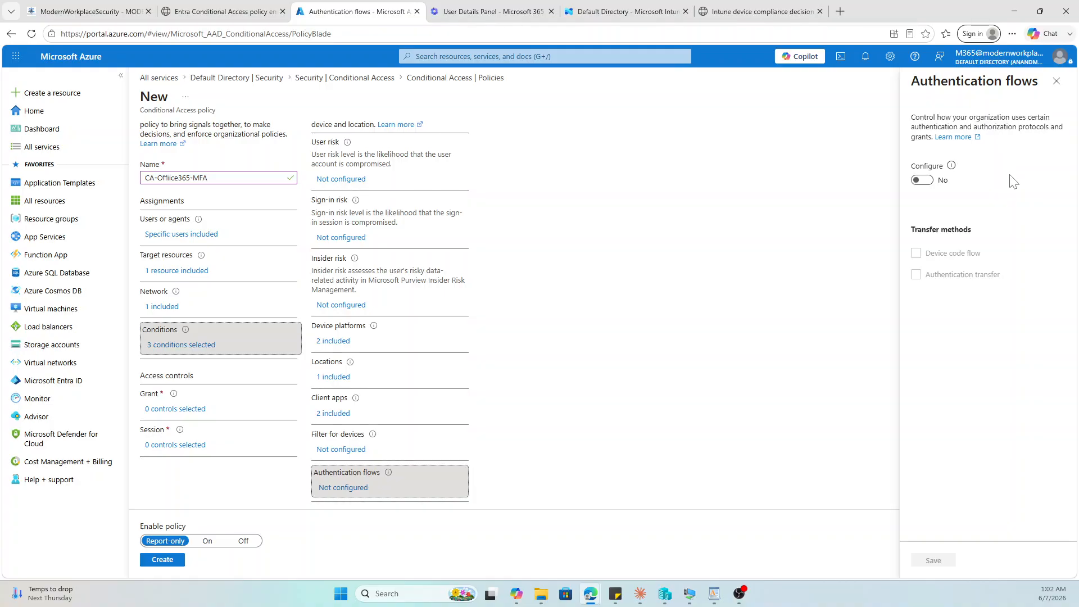
click(1056, 82)
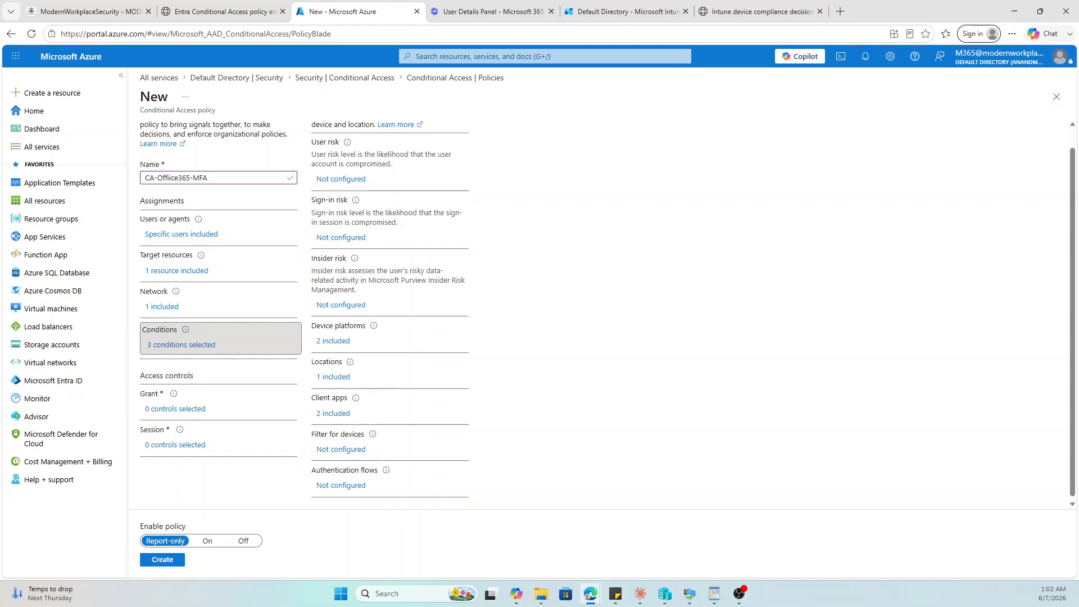
key(alt+Tab)
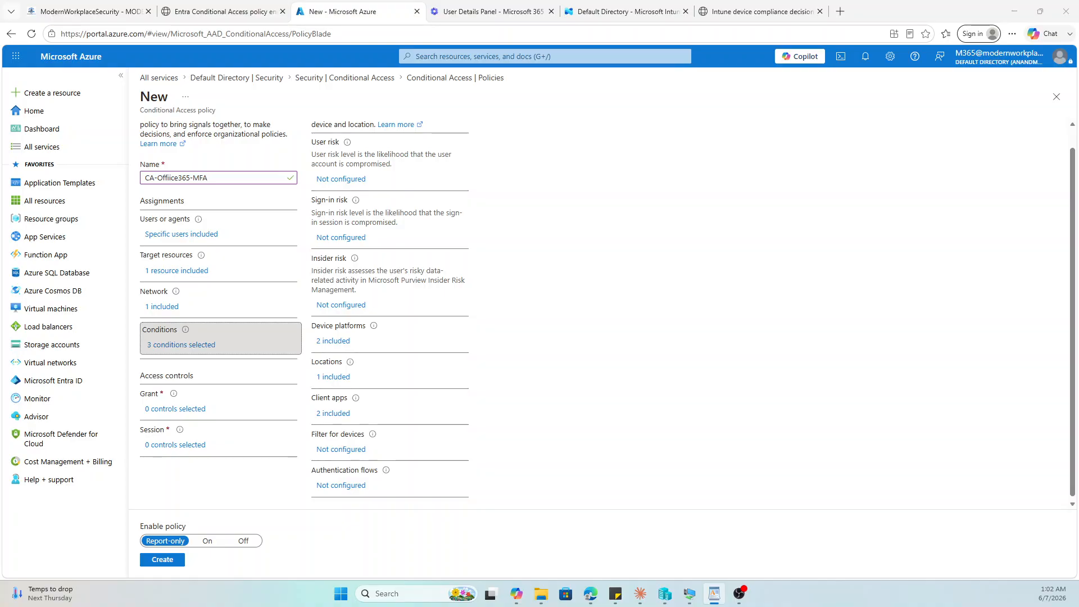
Set the policy's grant controls to require multifactor authentication and a device marked as compliant
click(190, 410)
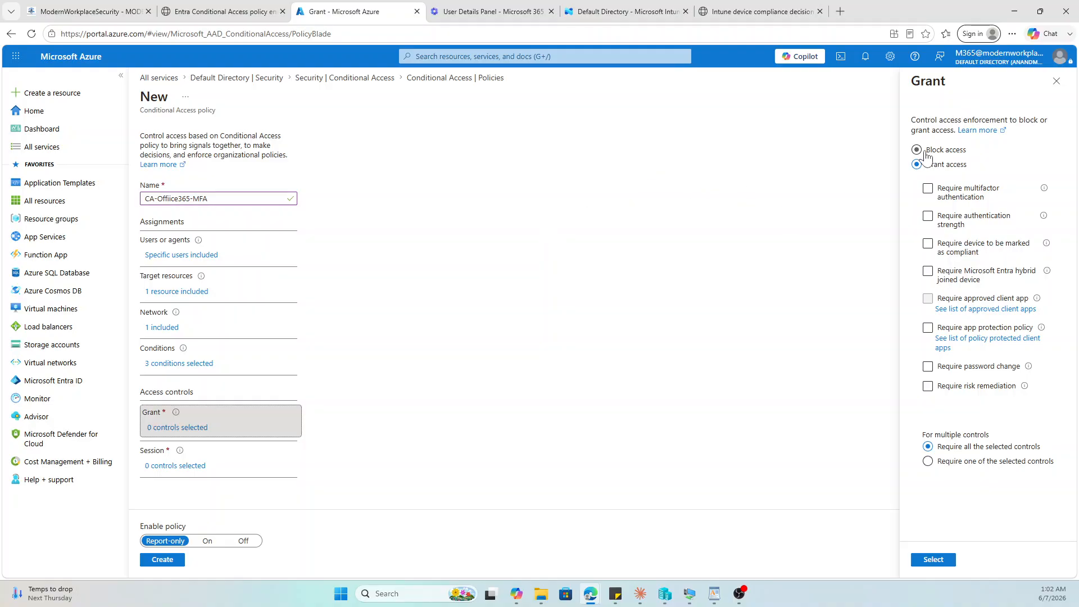
click(963, 253)
click(932, 193)
click(929, 189)
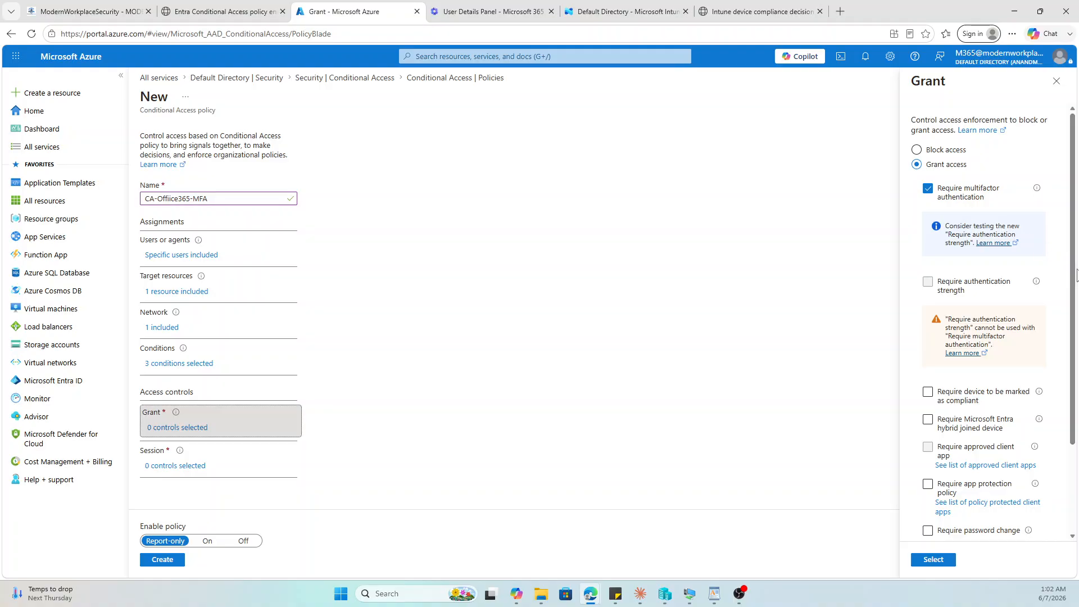
drag(1076, 283, 1077, 336)
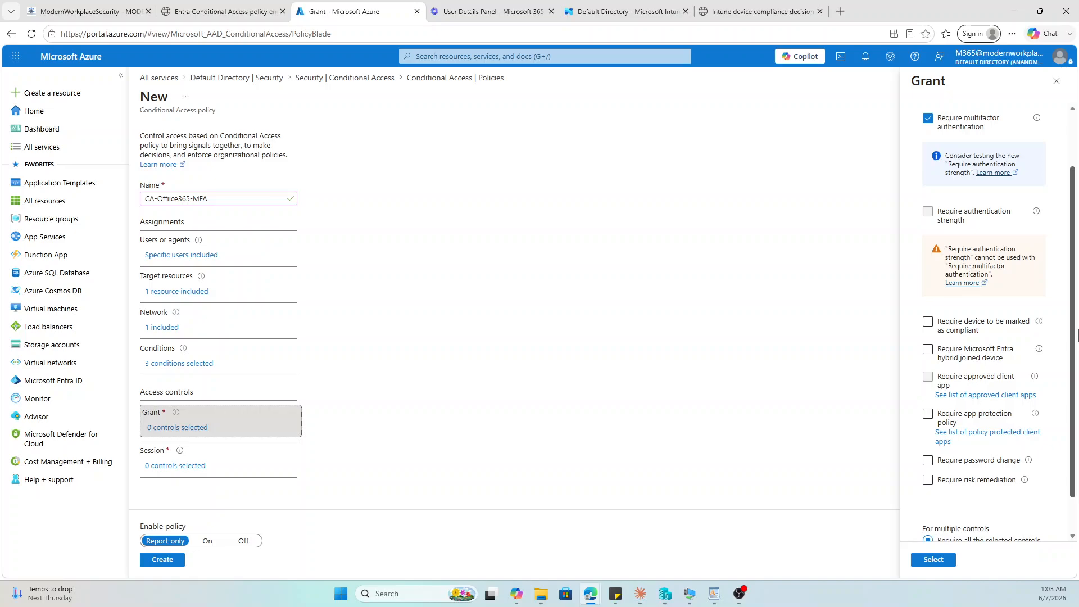
click(940, 331)
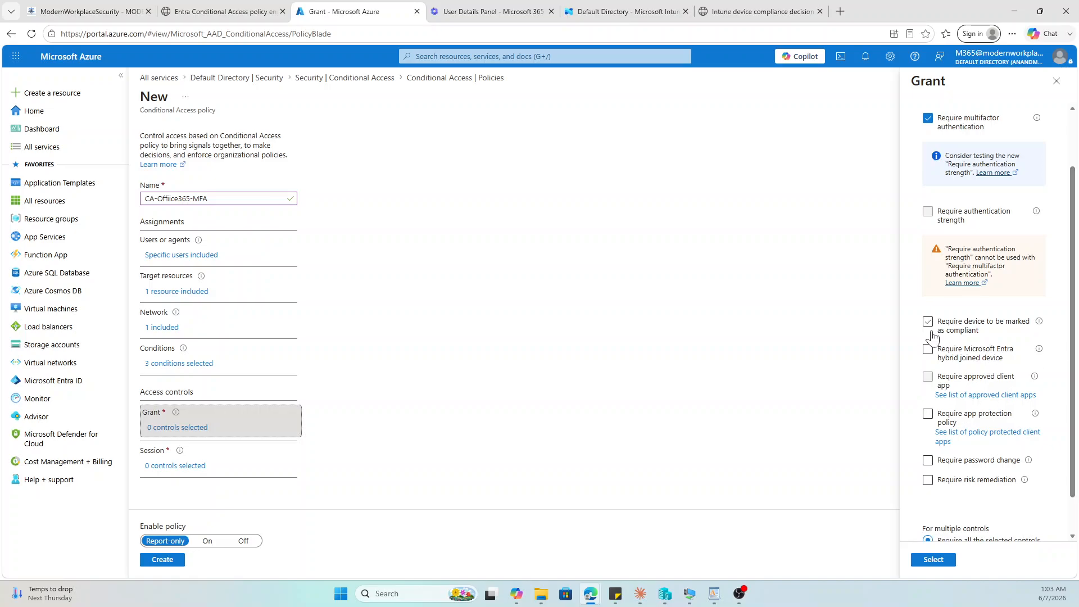
click(933, 336)
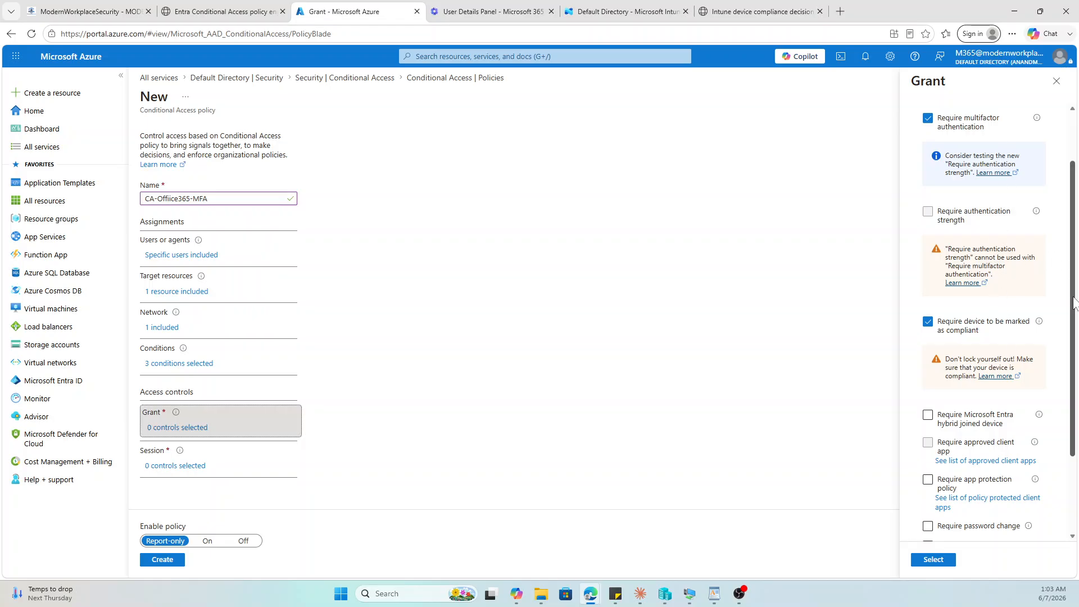
drag(1074, 301, 1078, 343)
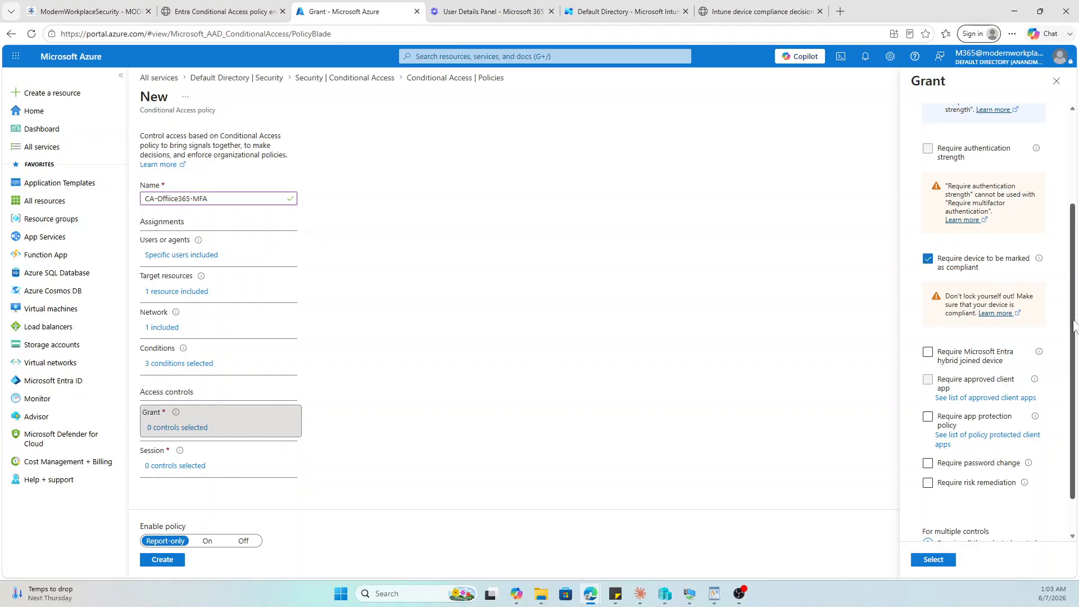
scroll(1074, 322, down, 2)
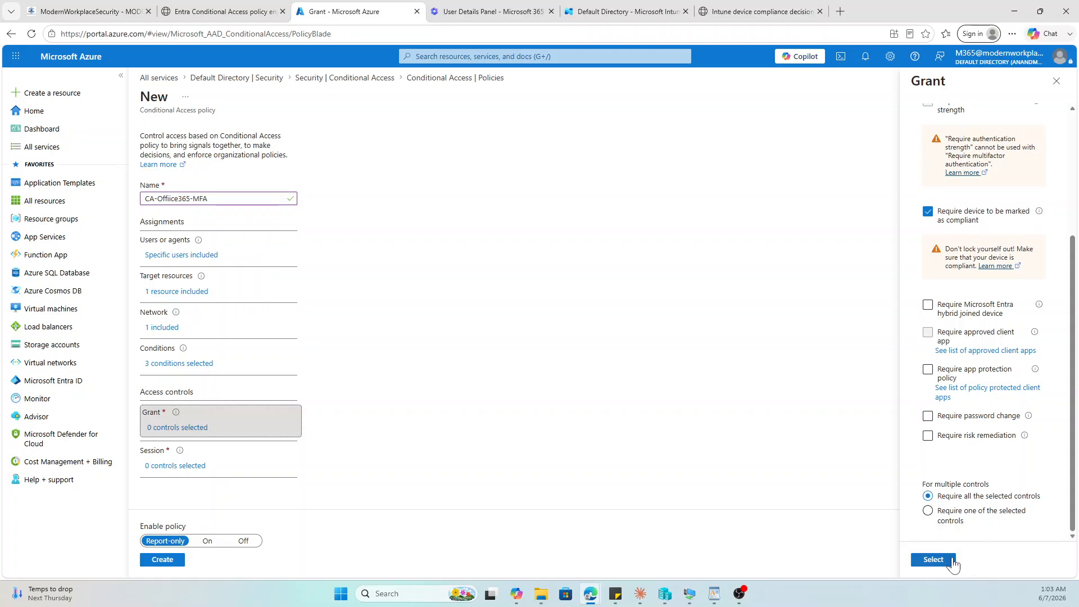
click(950, 561)
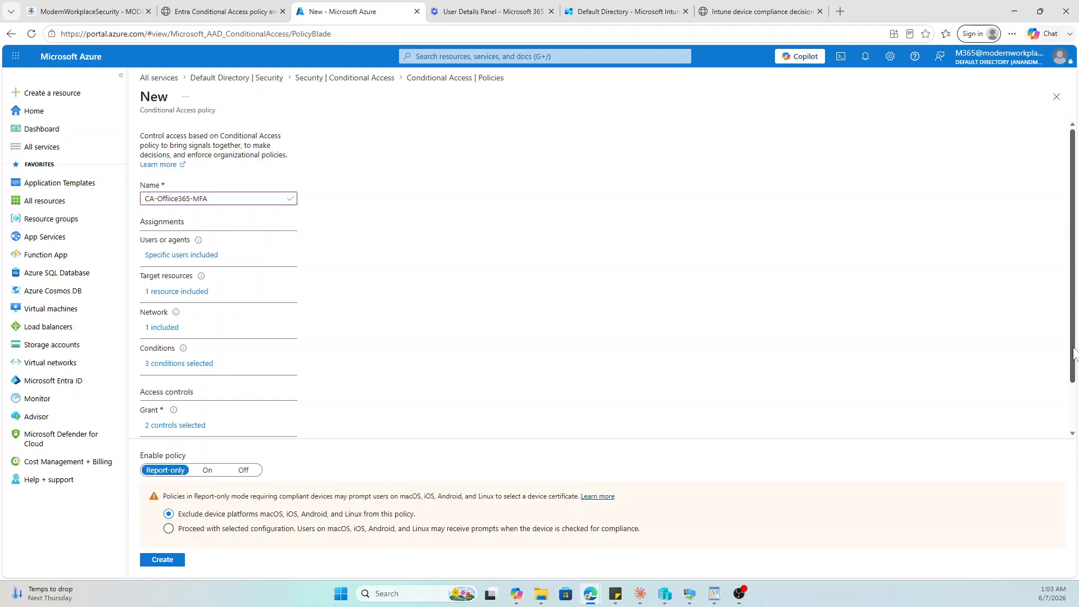
Set Enable policy to On and create the CA-Offiice365-MFA policy
drag(1074, 354, 1077, 406)
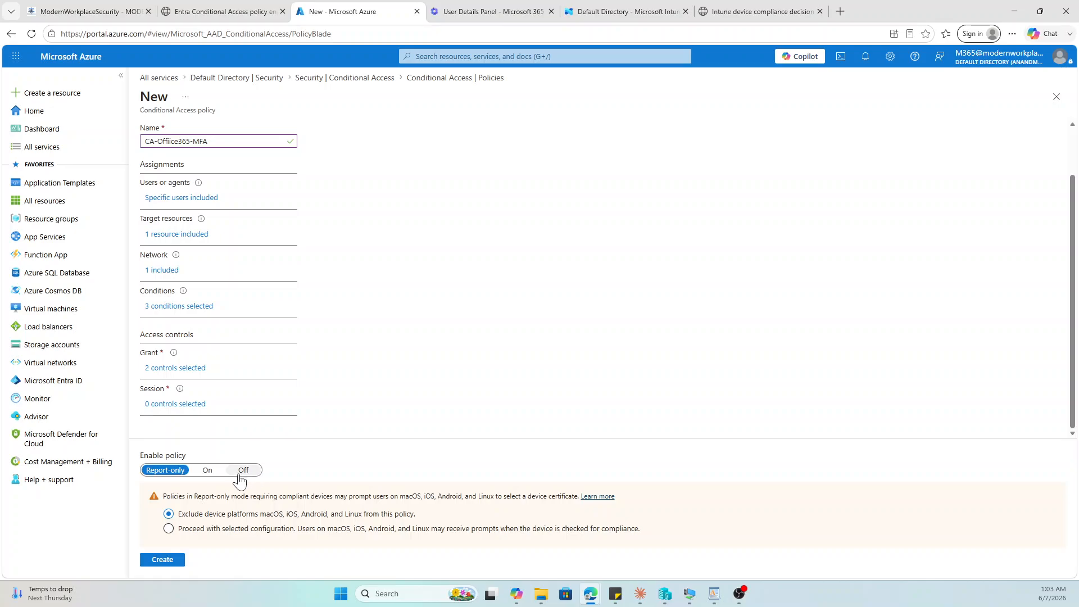
click(207, 471)
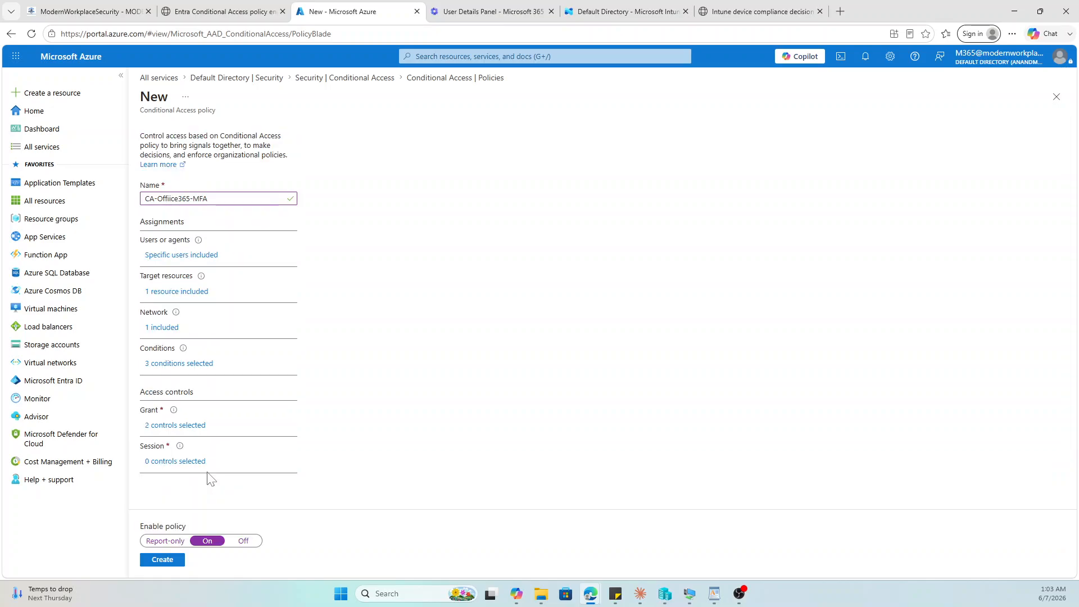
click(163, 560)
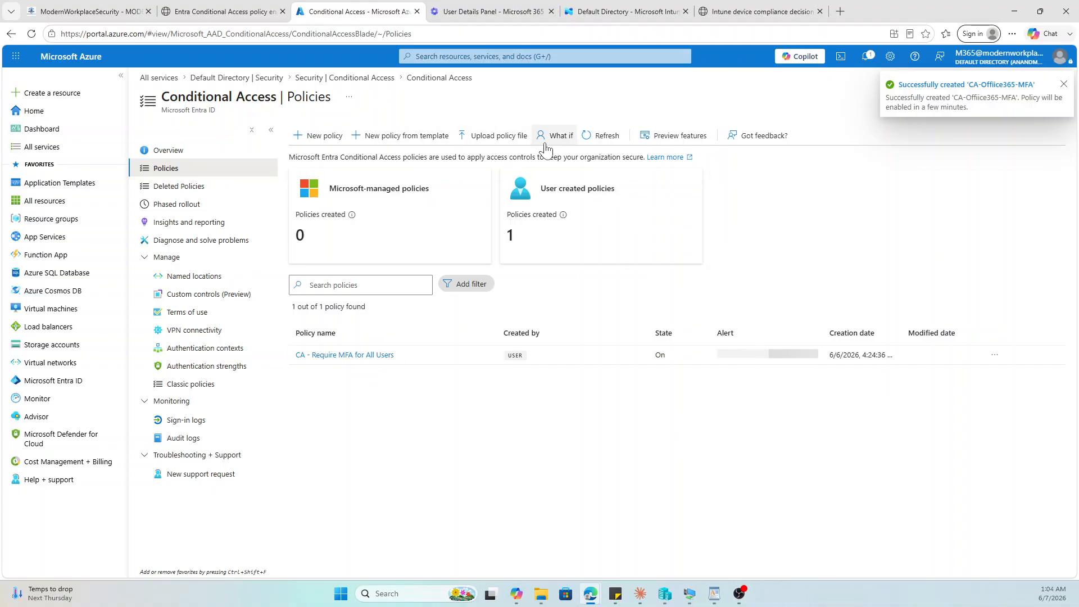
In the CA - Require MFA for All Users policy, enable the sign-in frequency session control with periodic reauthentication every 2 hours
click(368, 356)
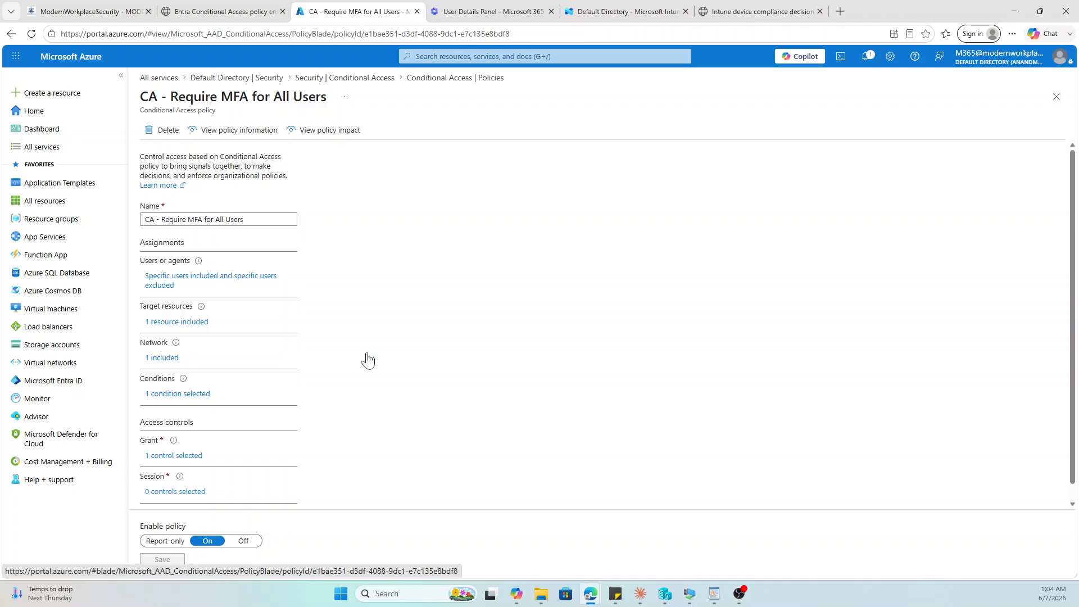
click(178, 493)
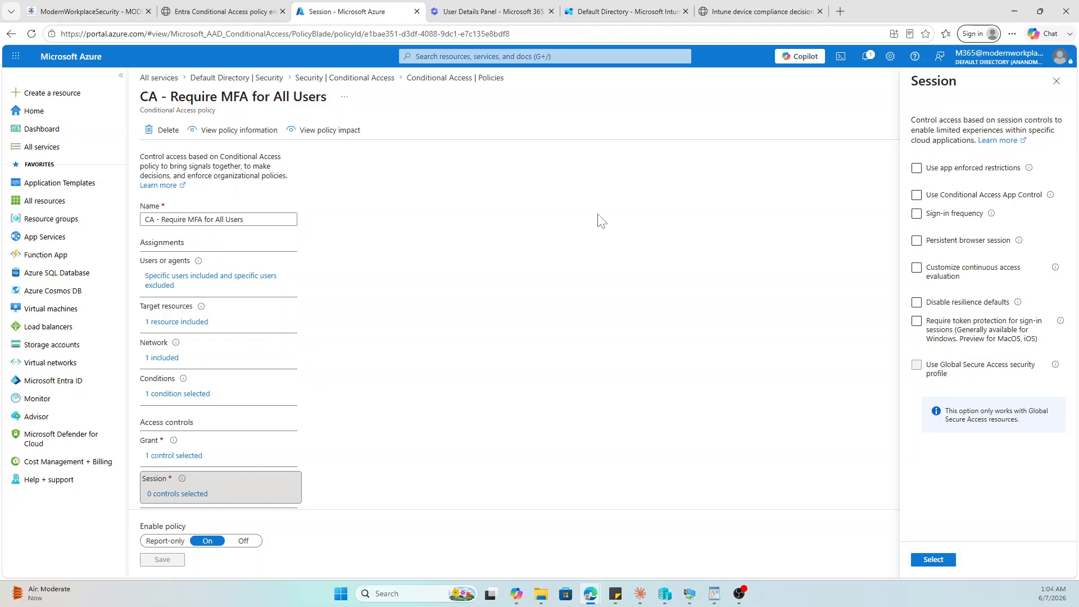
click(960, 243)
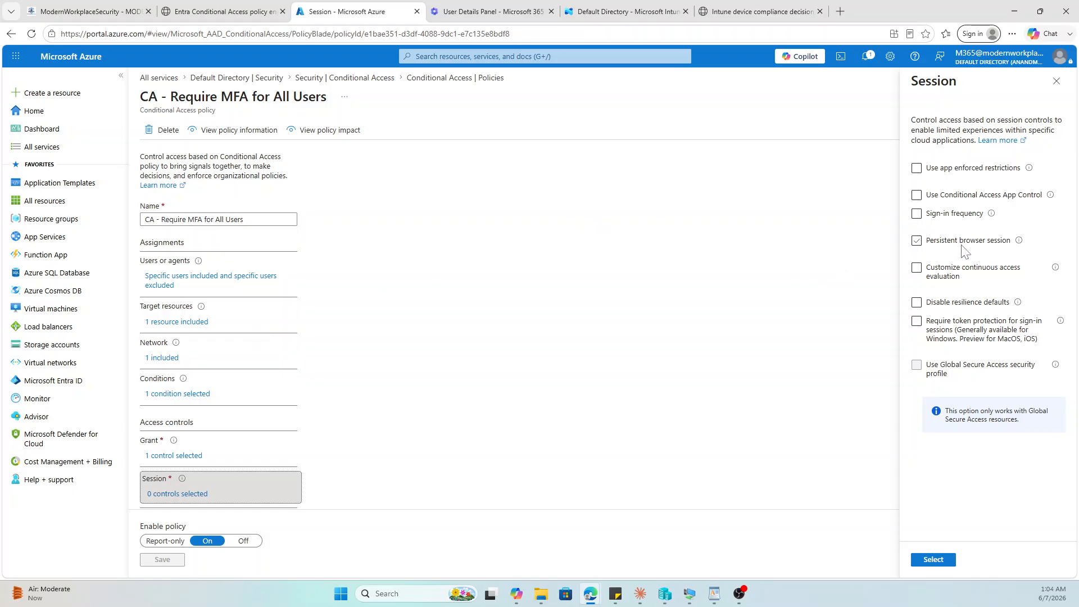
click(916, 214)
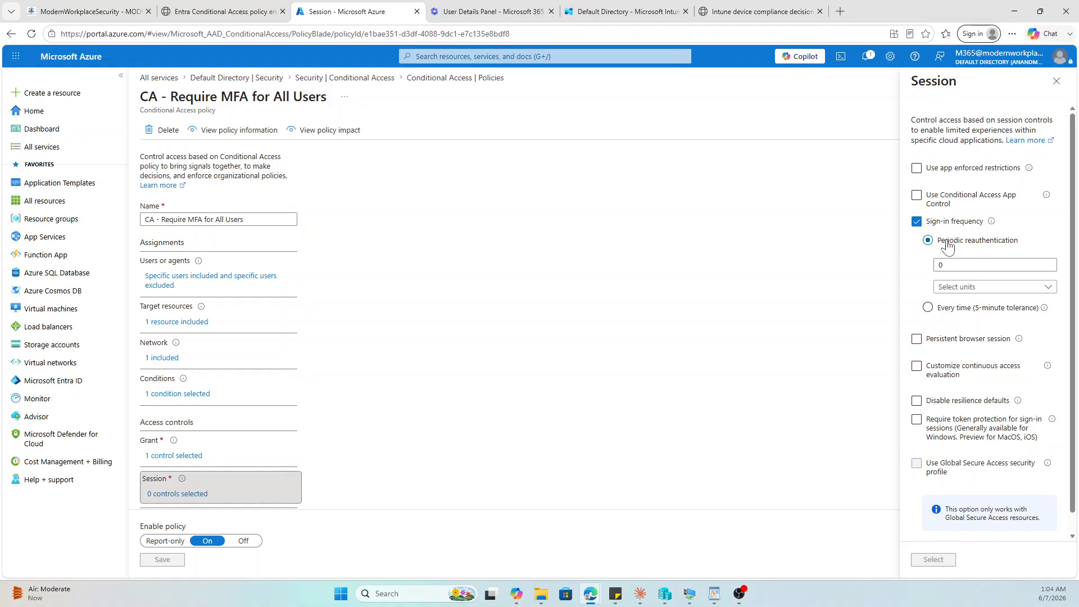
click(966, 265)
text(2)
click(985, 292)
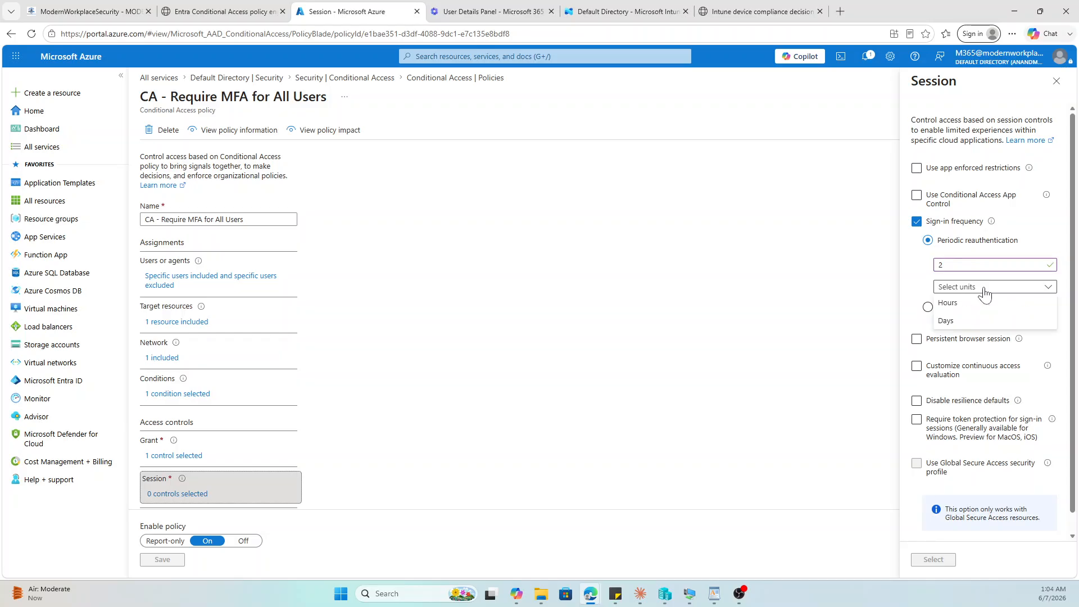
click(965, 314)
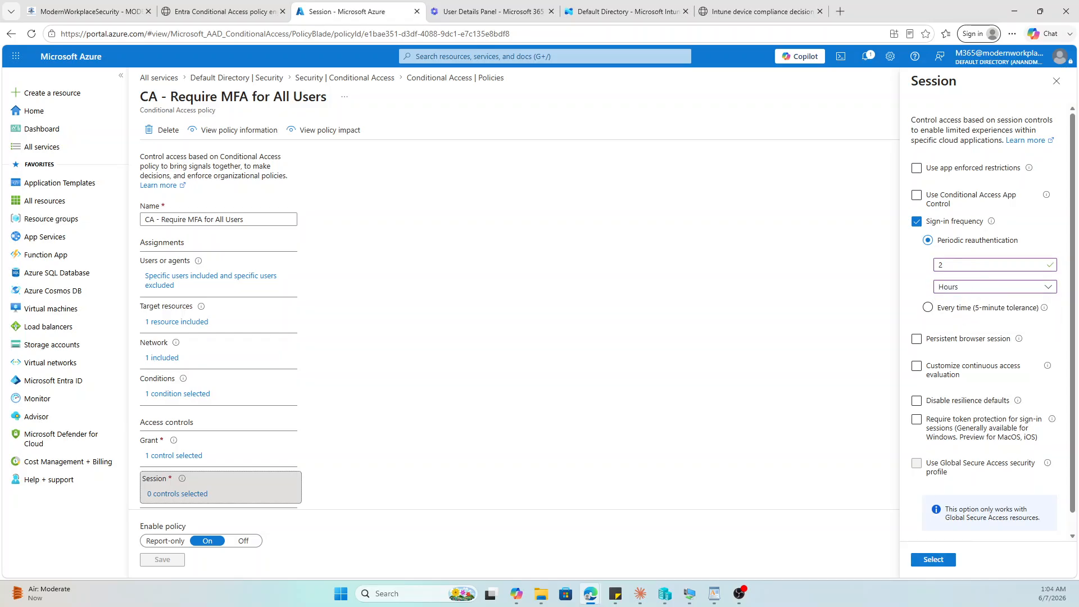
Change the periodic reauthentication interval to 6 hours, apply the session control and save the policy
double_click(940, 265)
text(6)
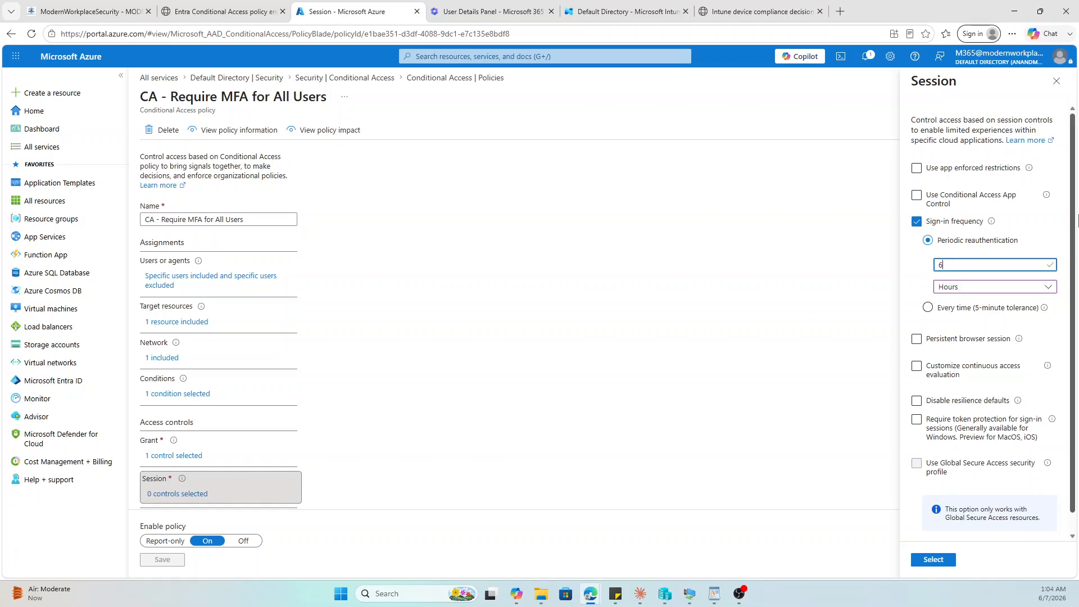
scroll(1078, 296, down, 1)
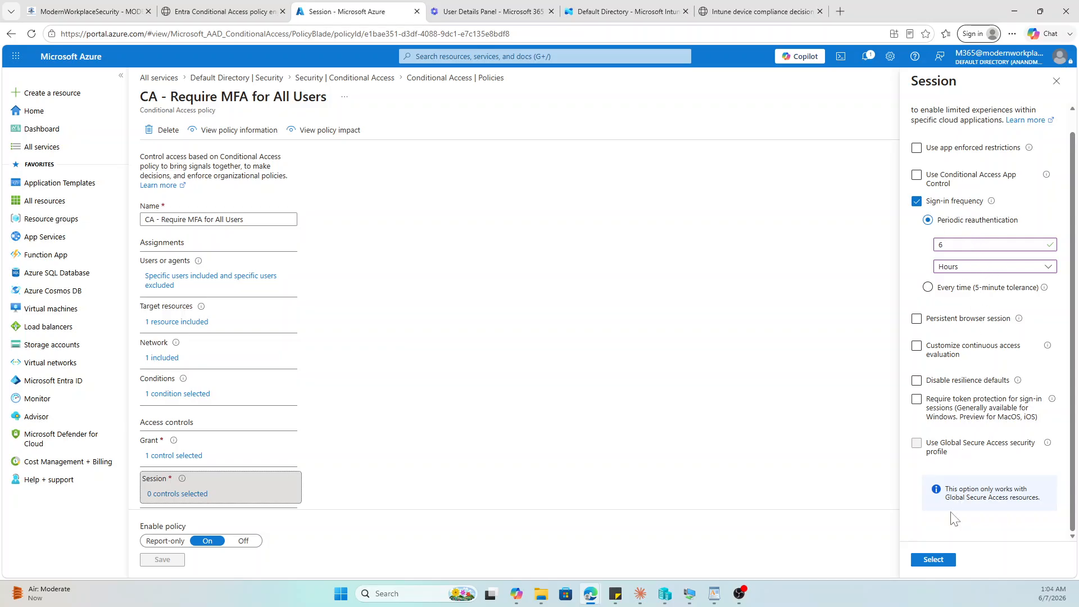
click(936, 559)
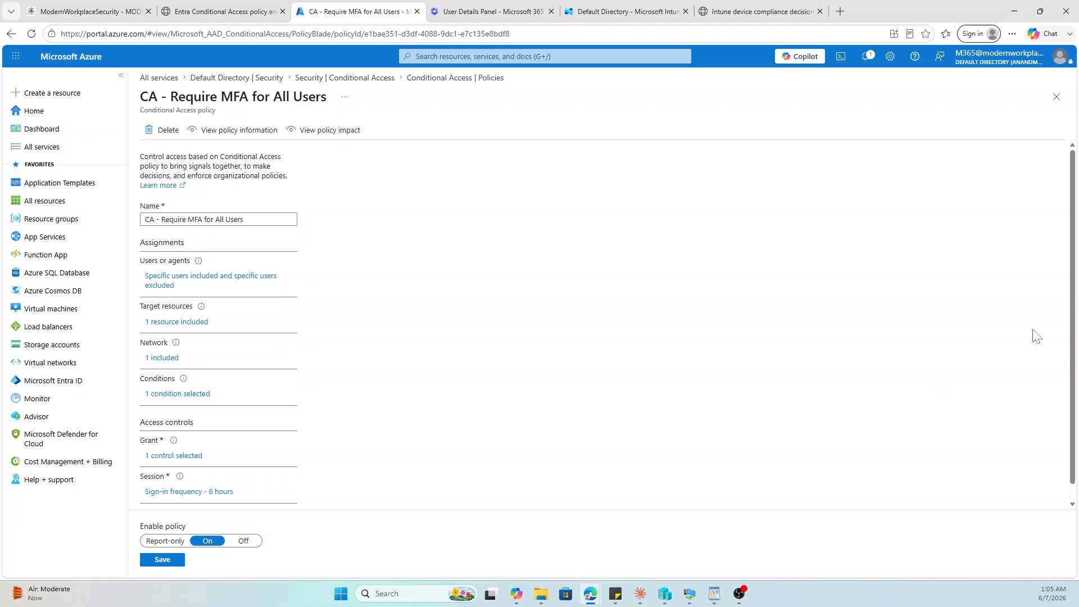
scroll(1073, 377, down, 1)
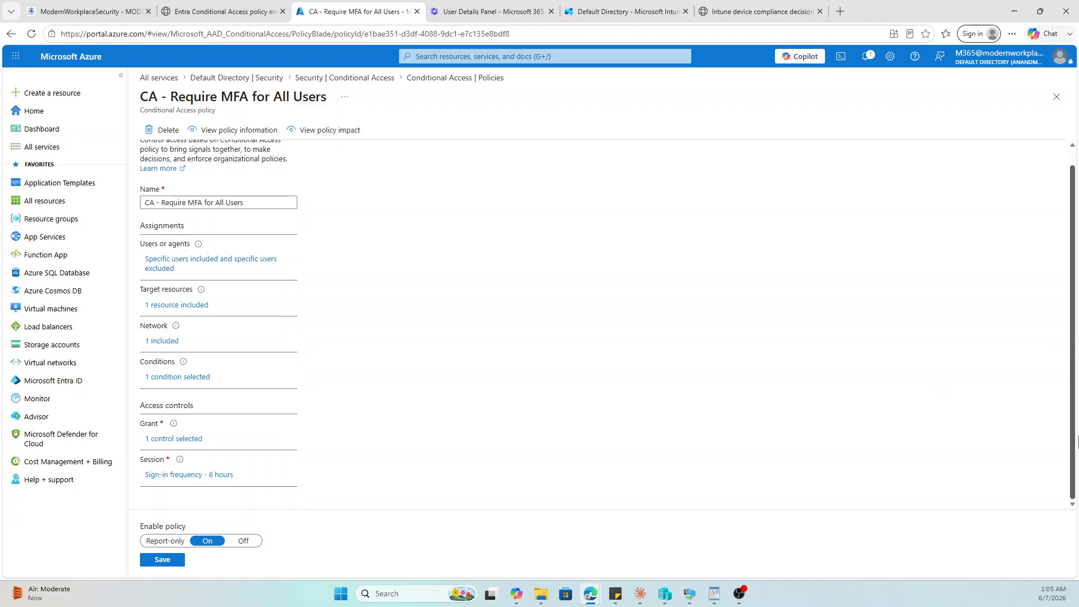
click(162, 562)
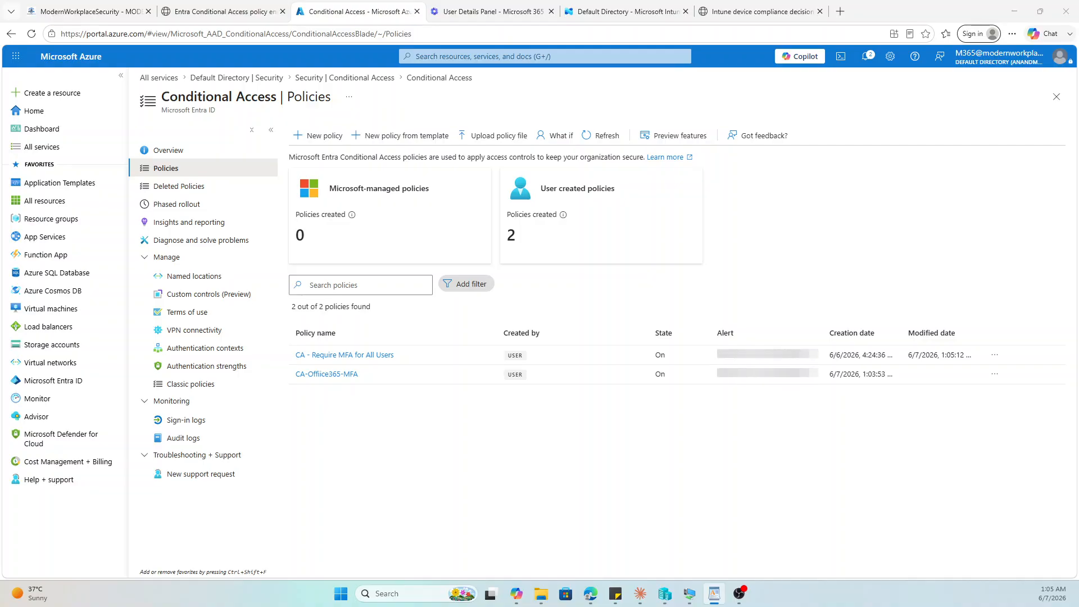
Switch the CA - Require MFA for All Users policy to Report-only and save it
click(378, 355)
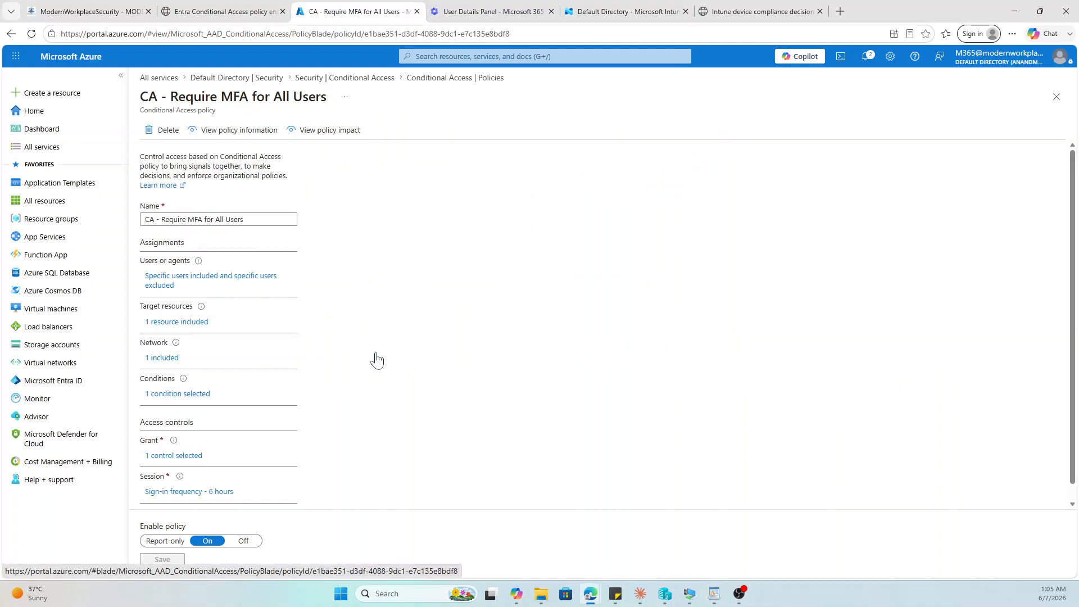
click(171, 543)
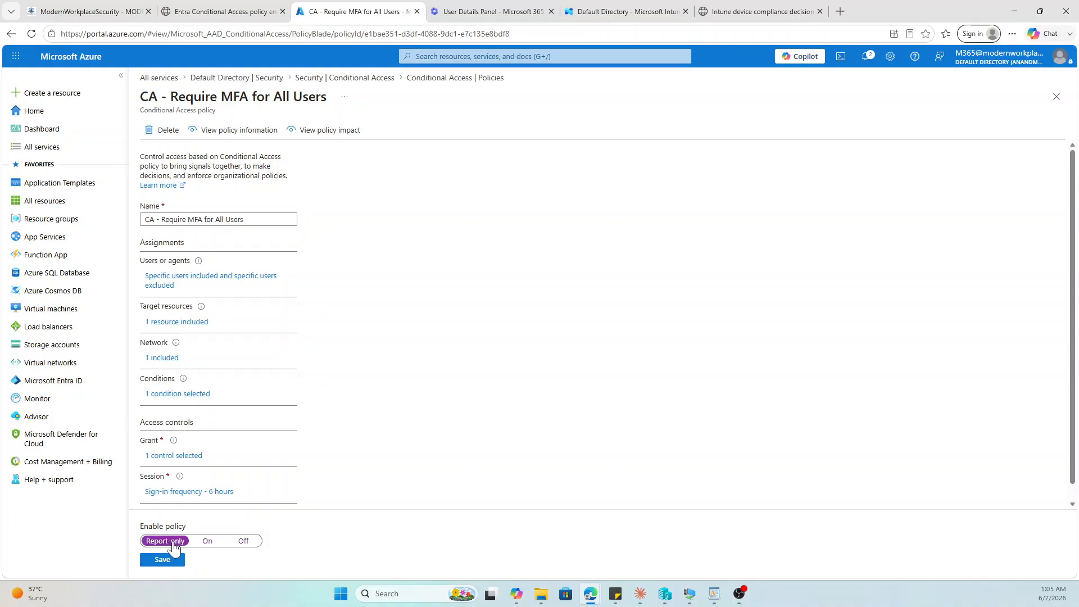
click(168, 559)
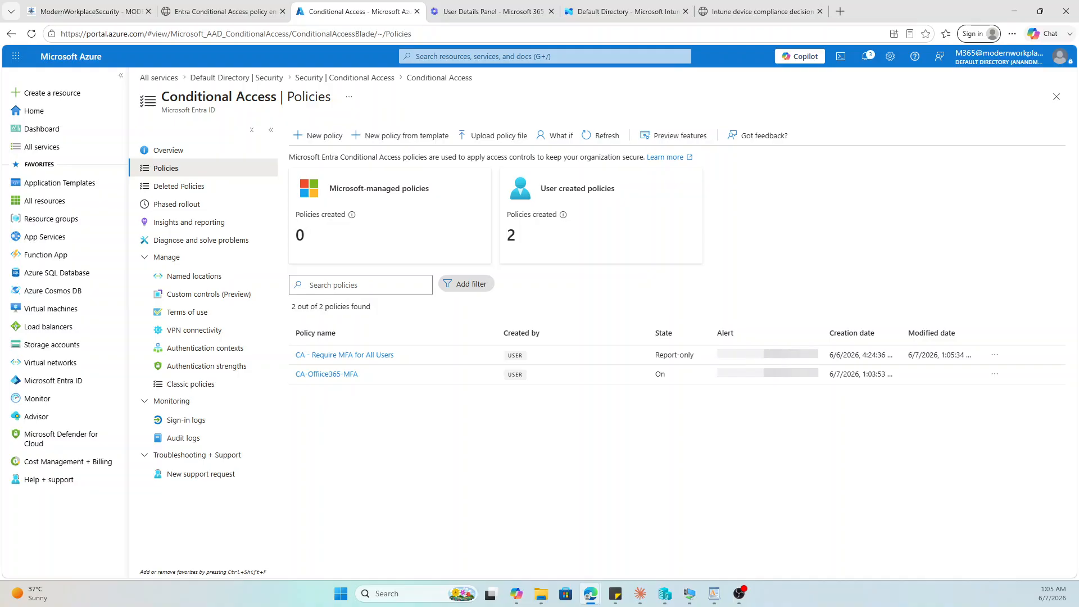
Review the interactive user sign-ins in the Conditional Access sign-in logs
key(alt+Tab)
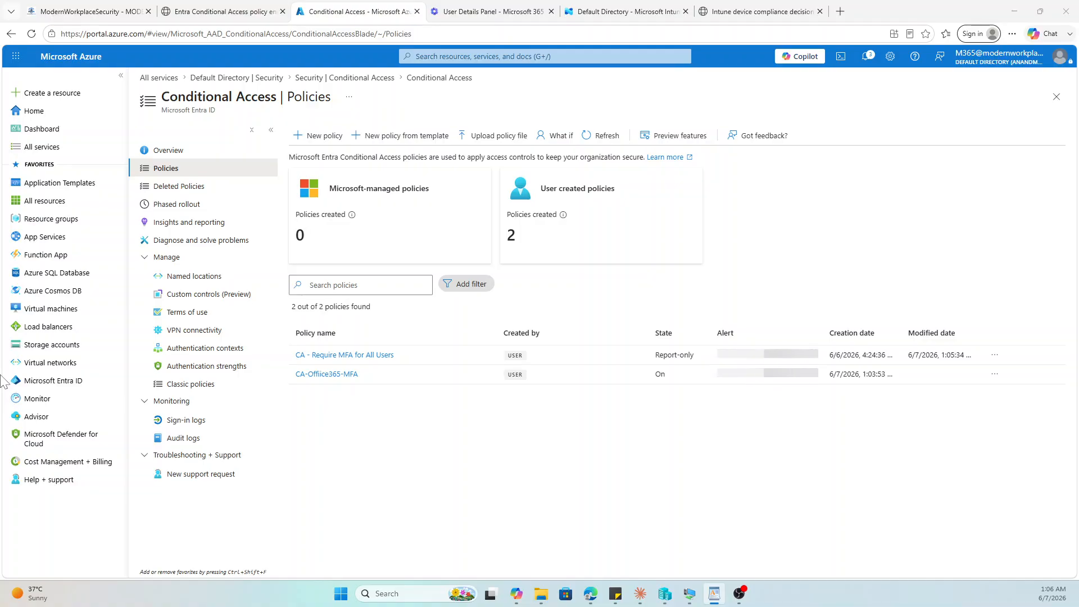
mouse_move(4, 382)
click(193, 426)
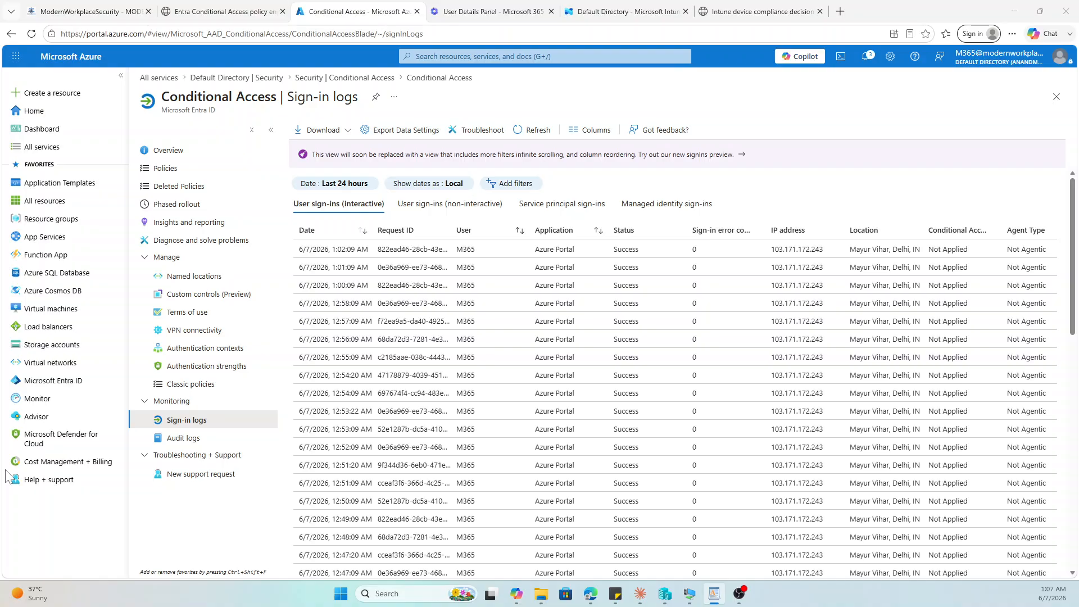
mouse_move(7, 476)
Start a What If test from the policies list with identity type Users and select the user account to evaluate
click(202, 173)
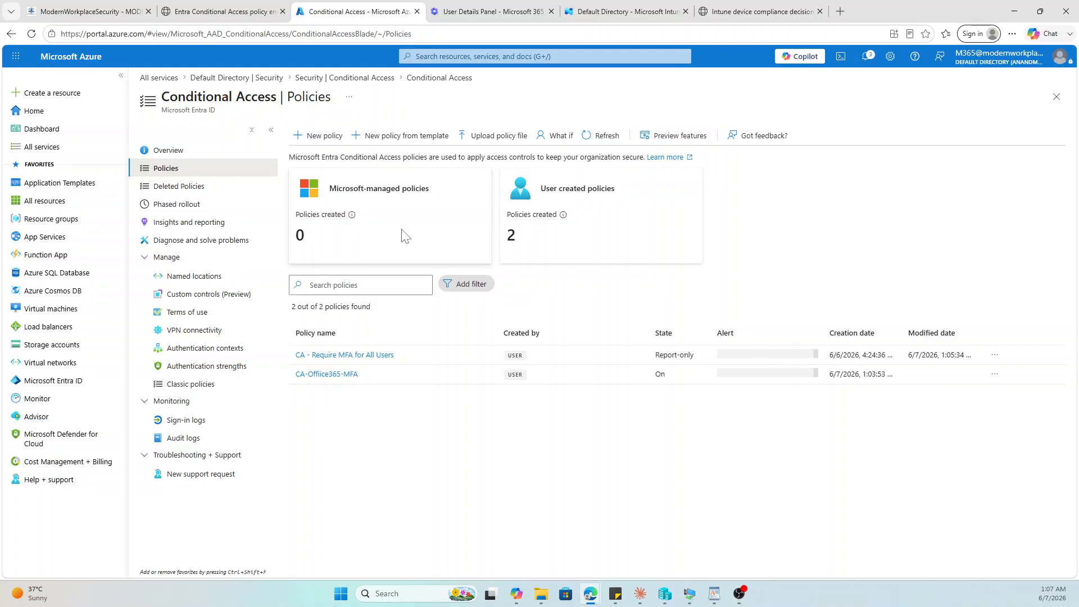
mouse_move(34, 191)
click(545, 137)
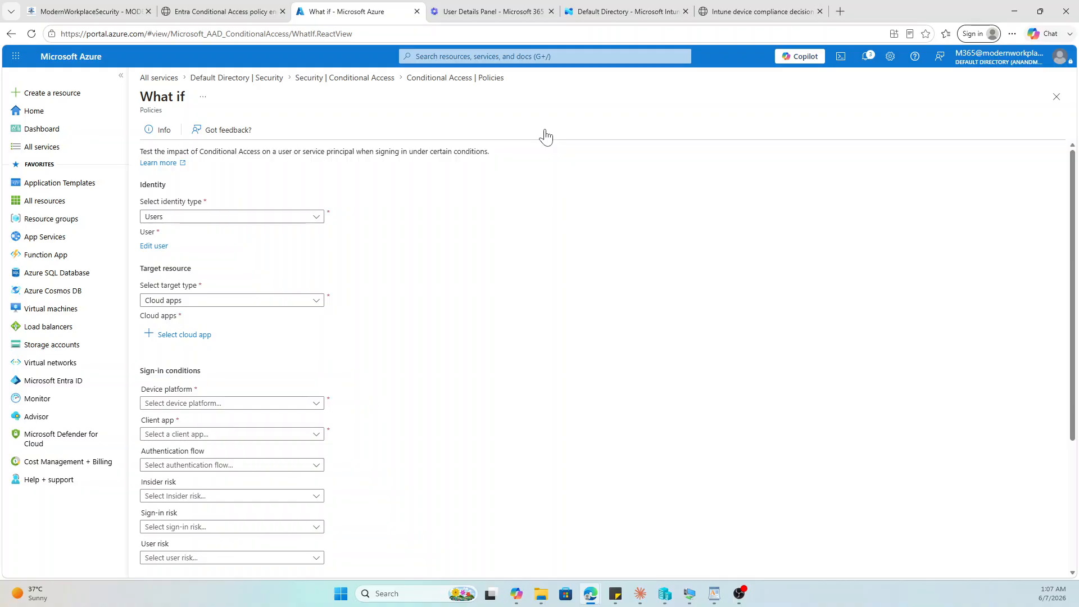
click(290, 222)
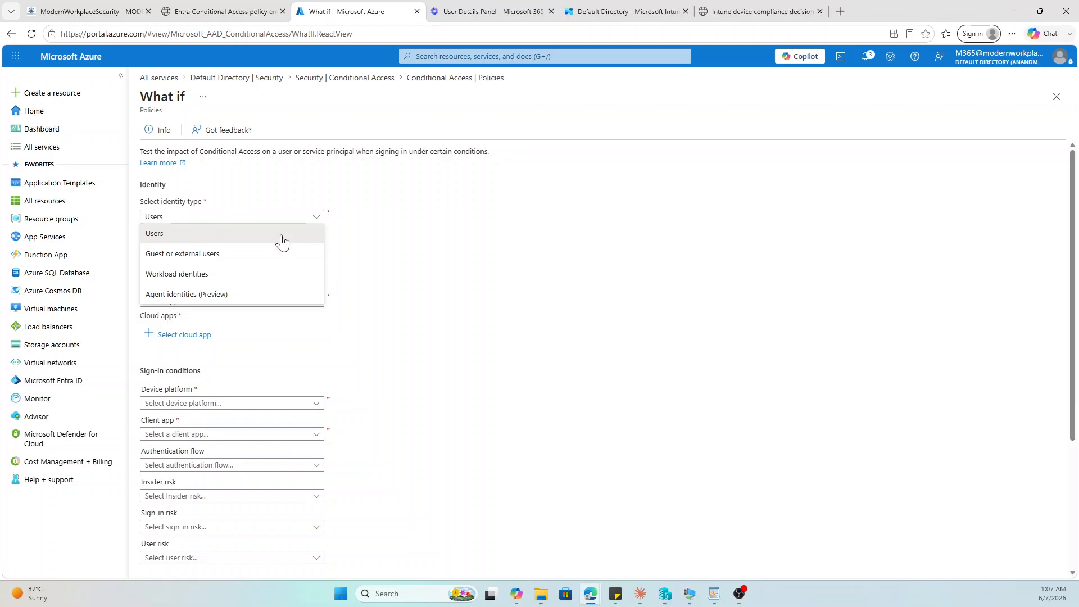
click(283, 237)
click(154, 246)
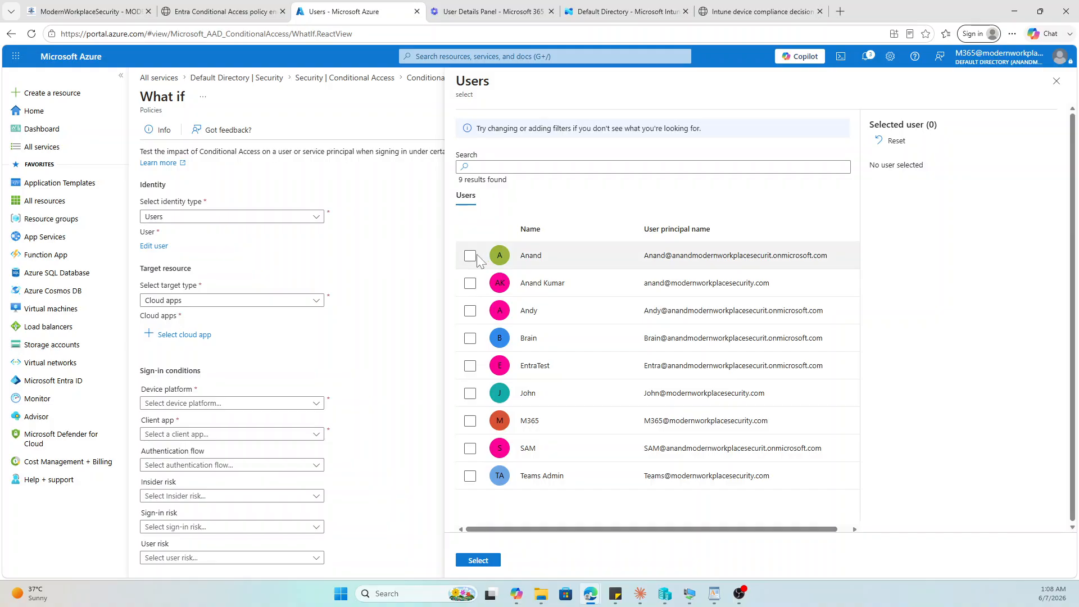
click(471, 288)
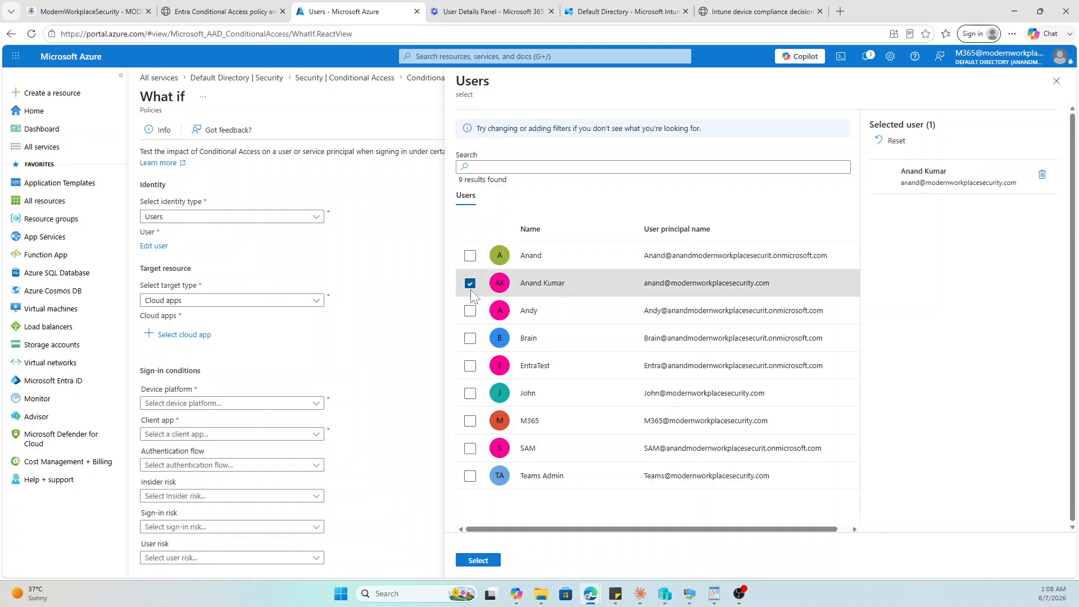
click(492, 564)
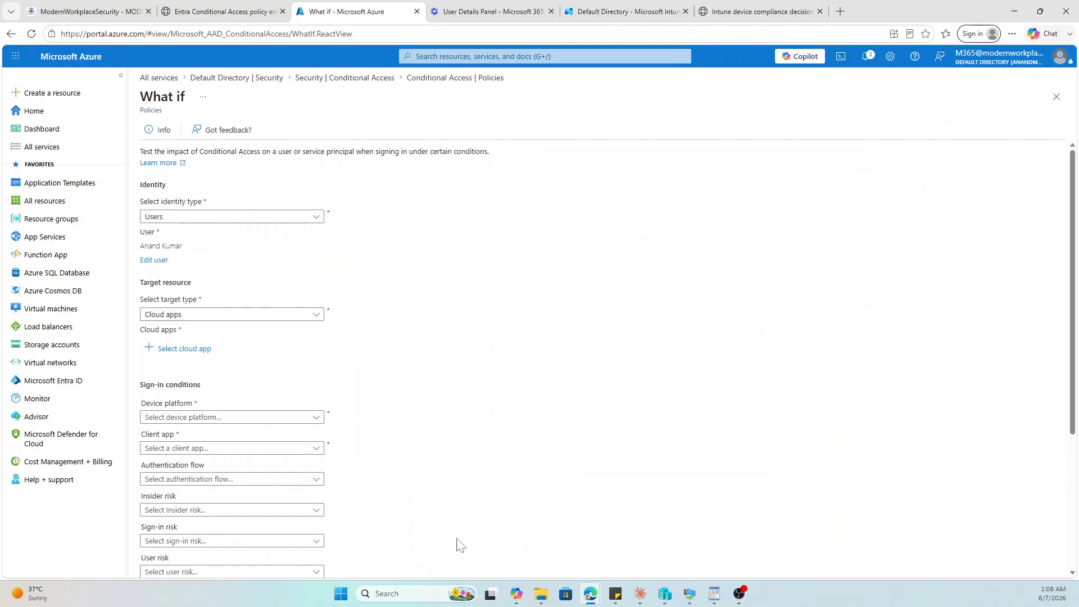
Keep Cloud apps as the target type, search resources for "office" and select Office 365 Enterprise Insights as the app to test
click(225, 316)
click(225, 330)
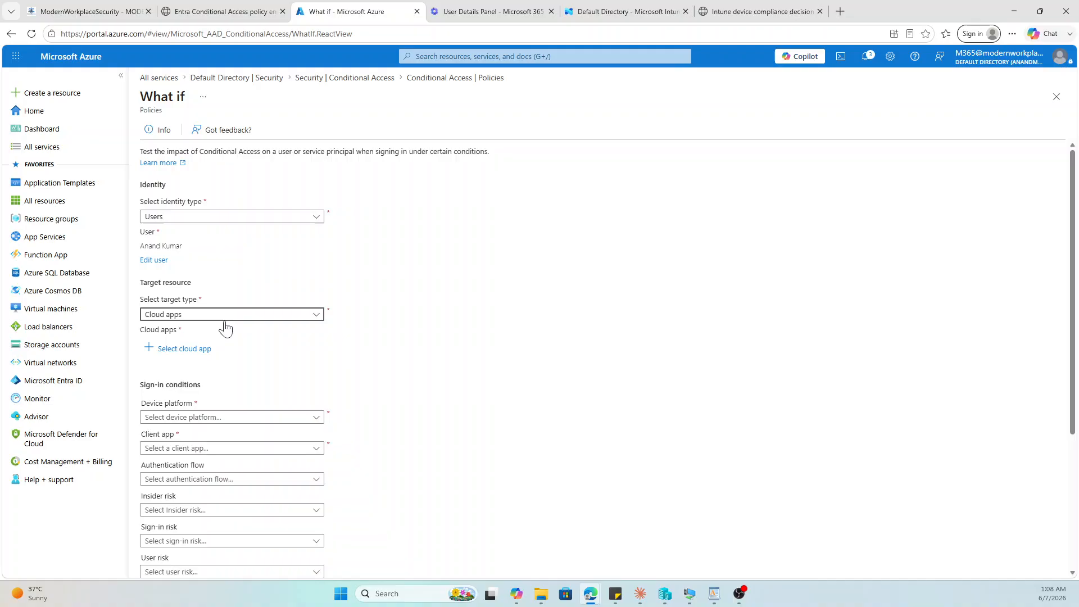
click(180, 349)
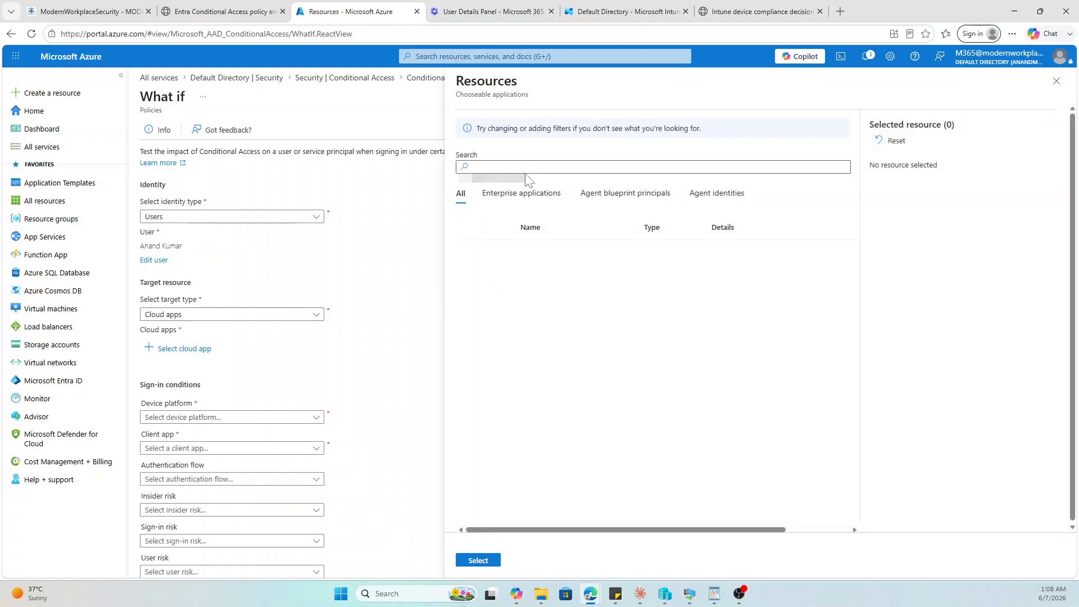
text(o)
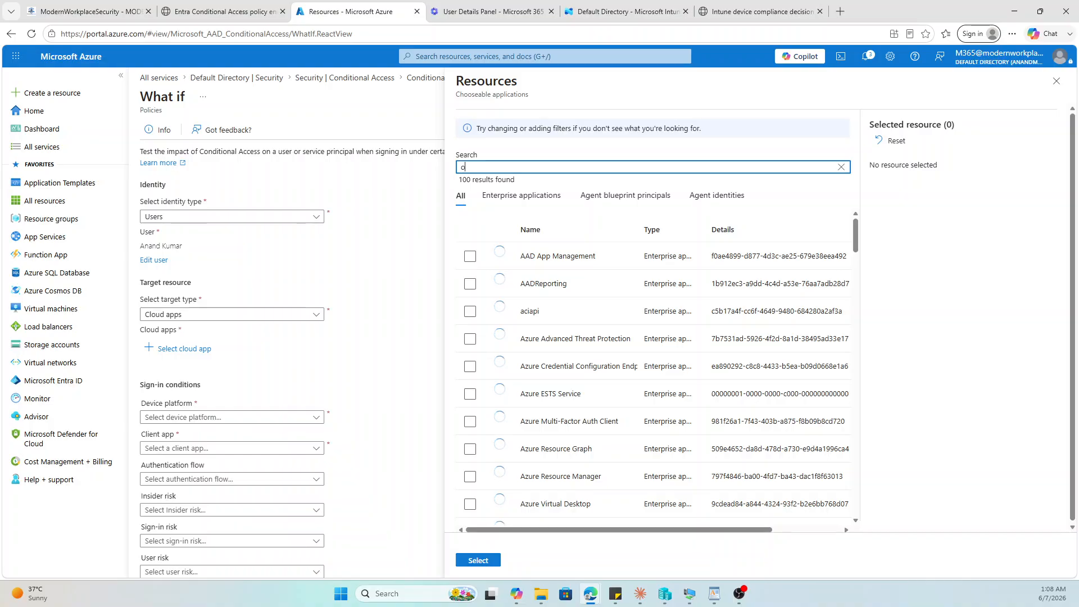
text(f)
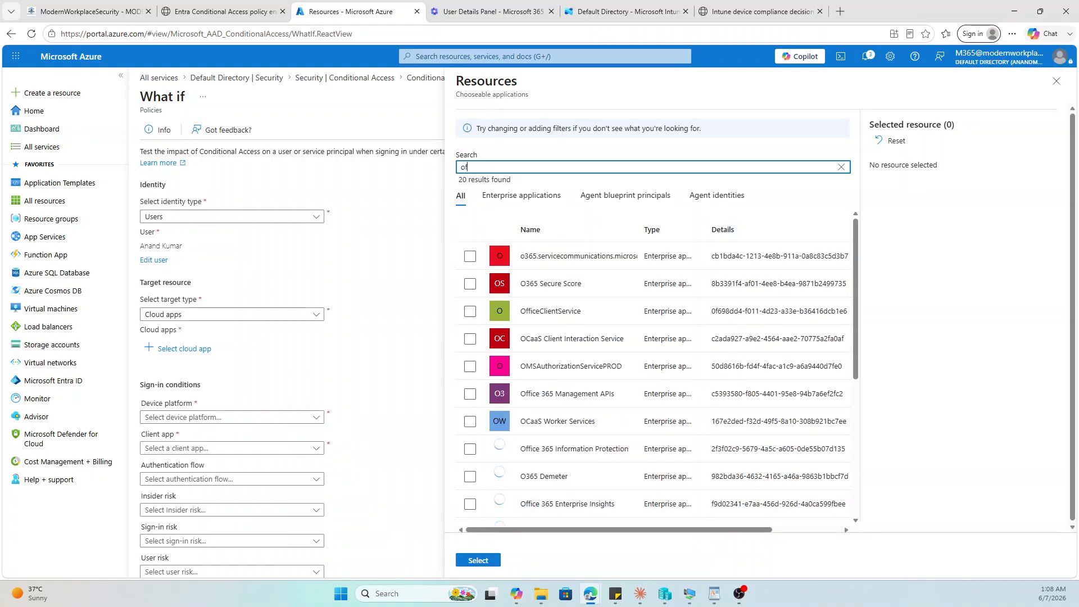
text(fi)
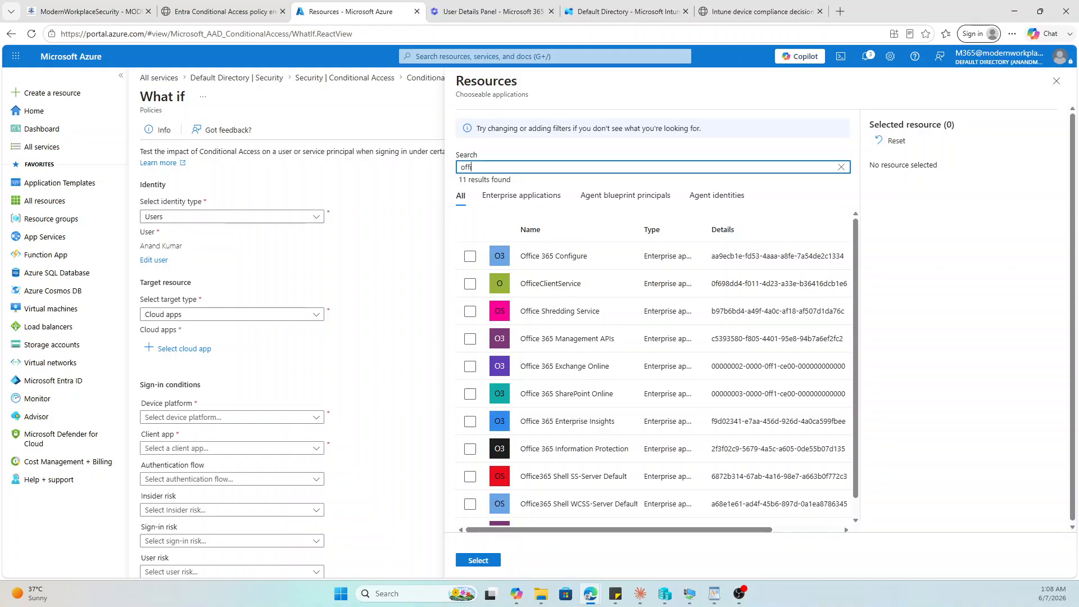
text(ce)
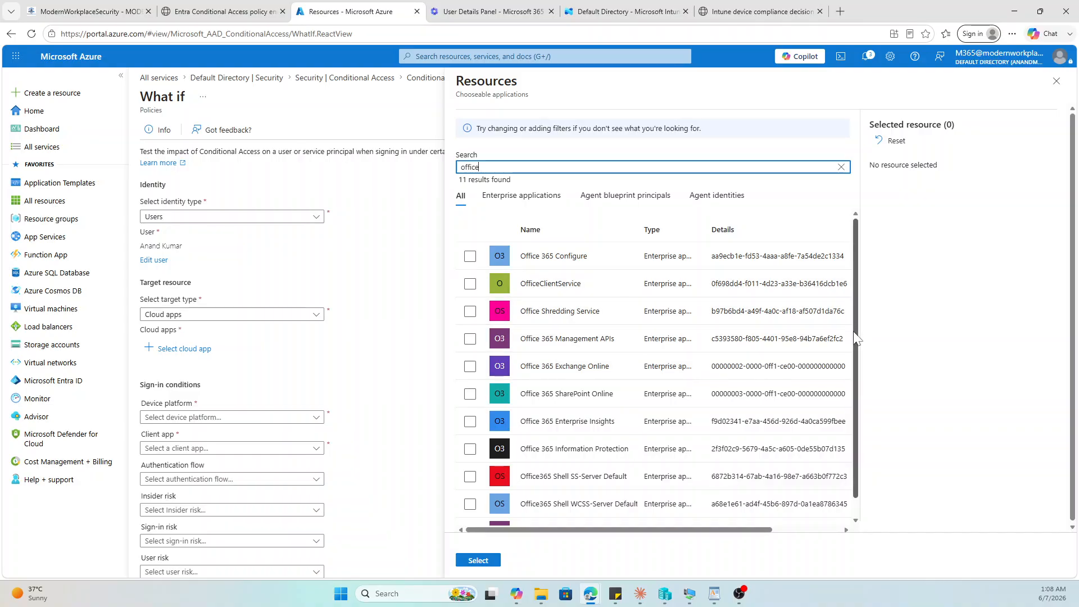
scroll(857, 340, down, 1)
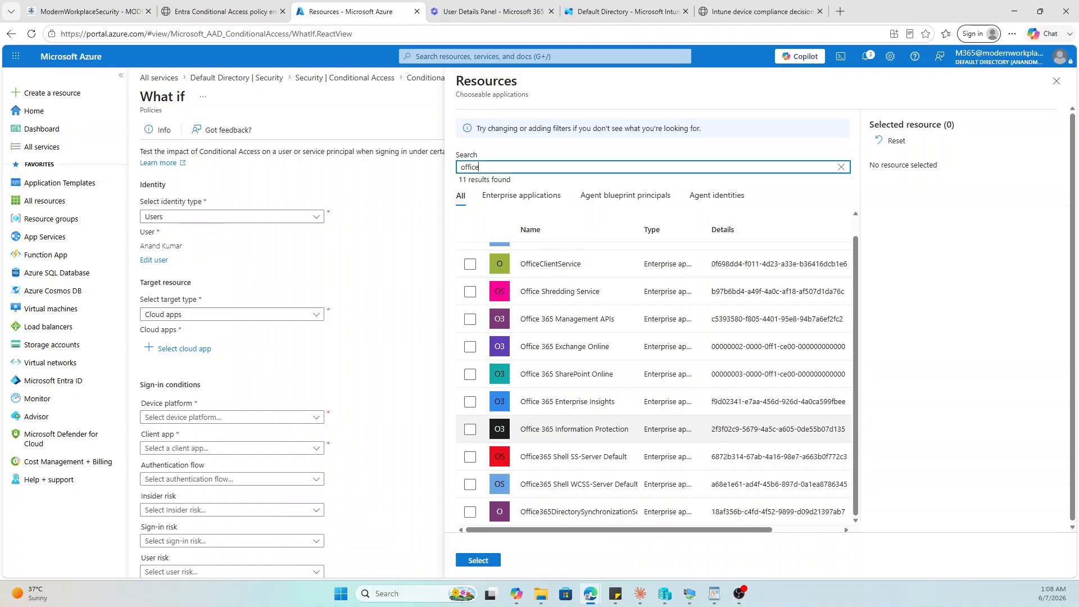
click(470, 402)
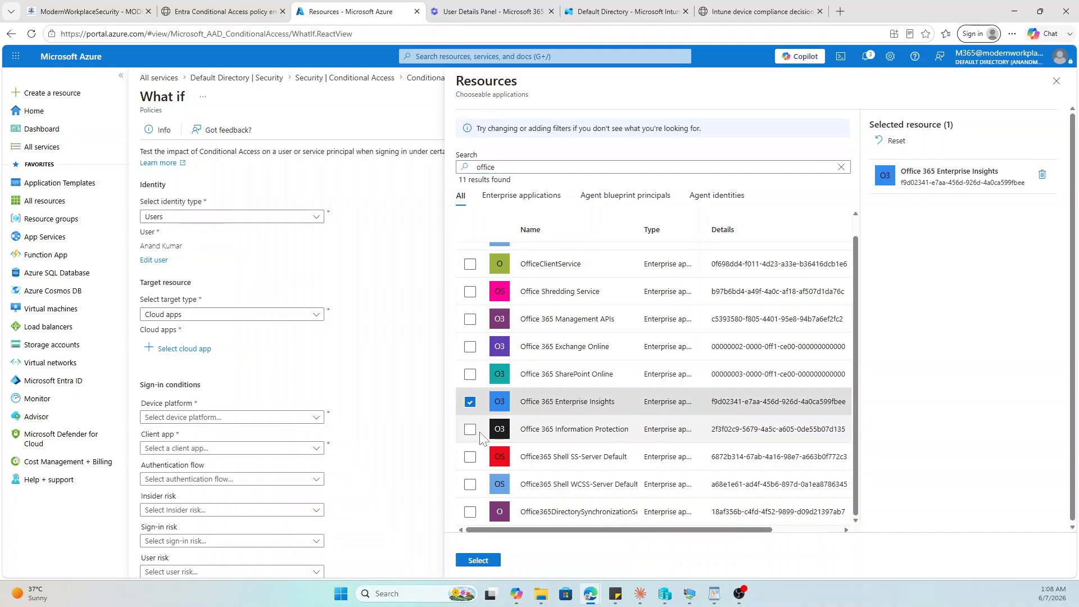
click(476, 560)
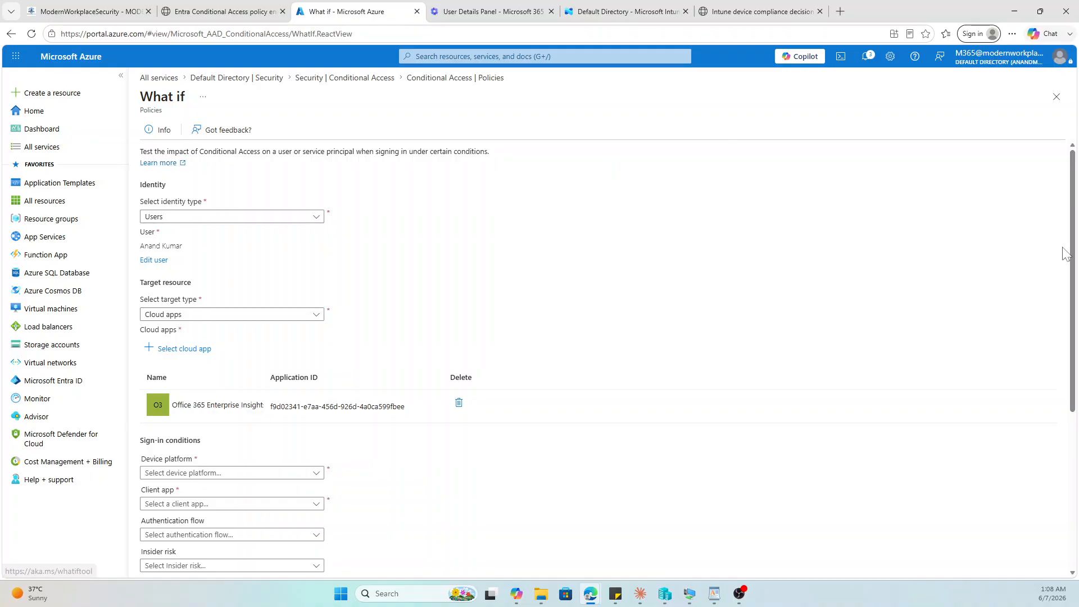
Set the device platform to Windows, the client app to Mobile apps and desktop clients - Modern authentication clients, and the authentication flow to None
scroll(1073, 277, down, 5)
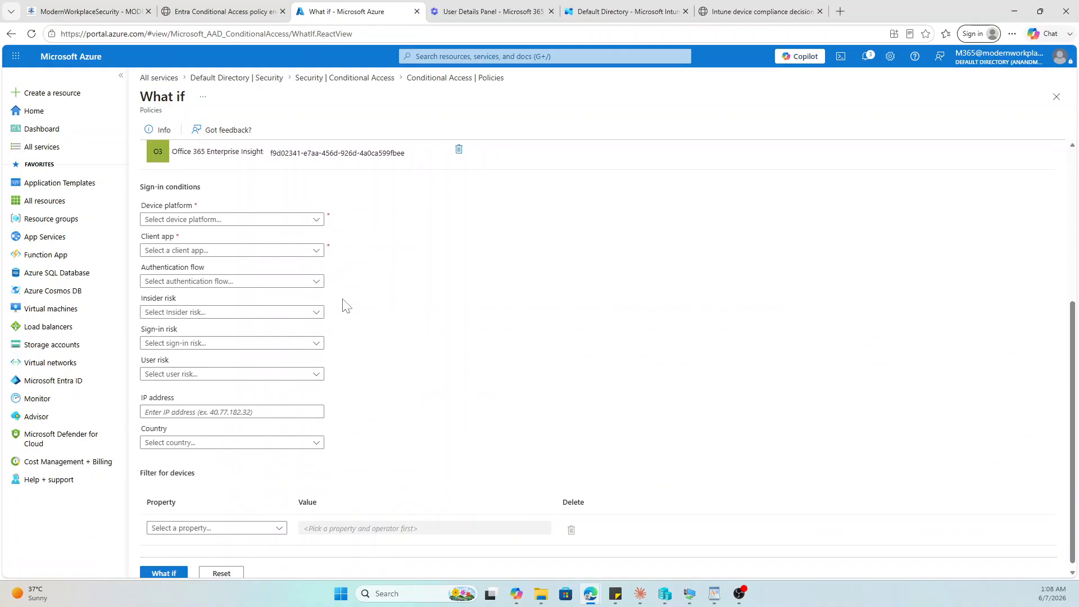
click(316, 221)
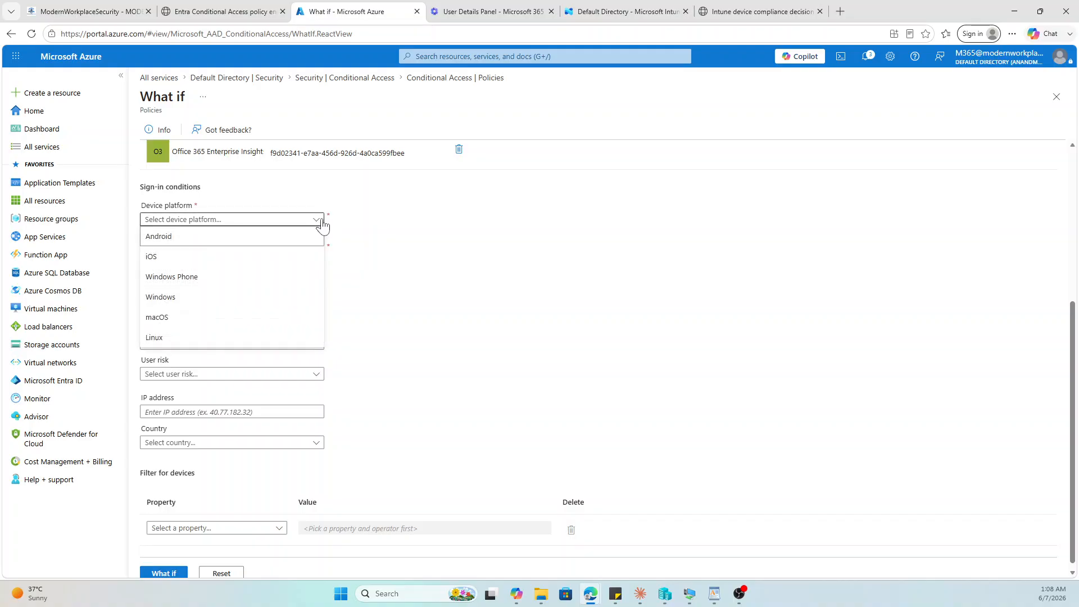
click(215, 298)
click(244, 255)
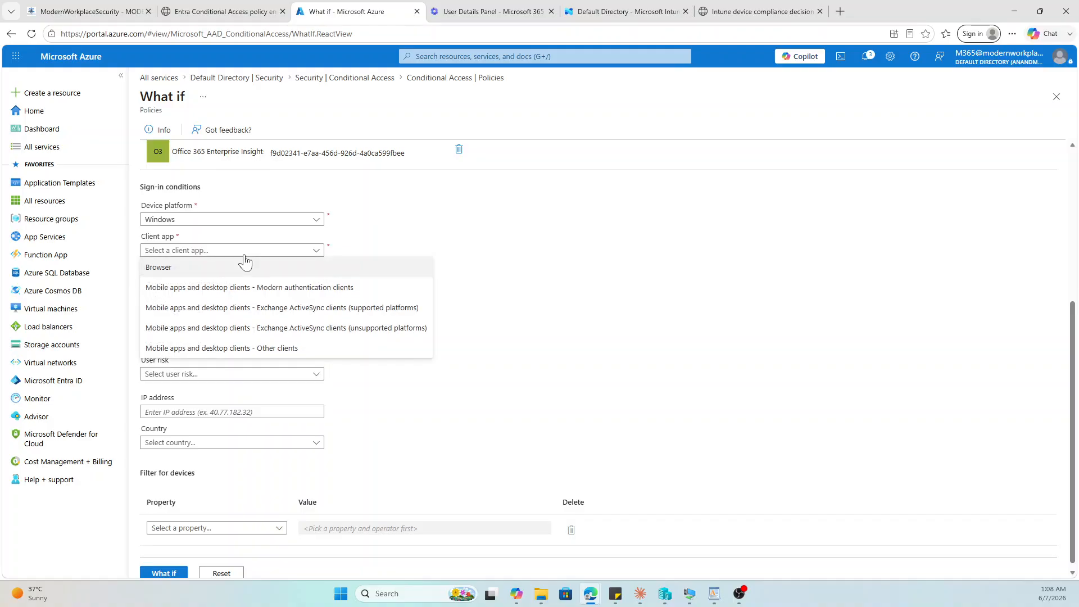
click(318, 309)
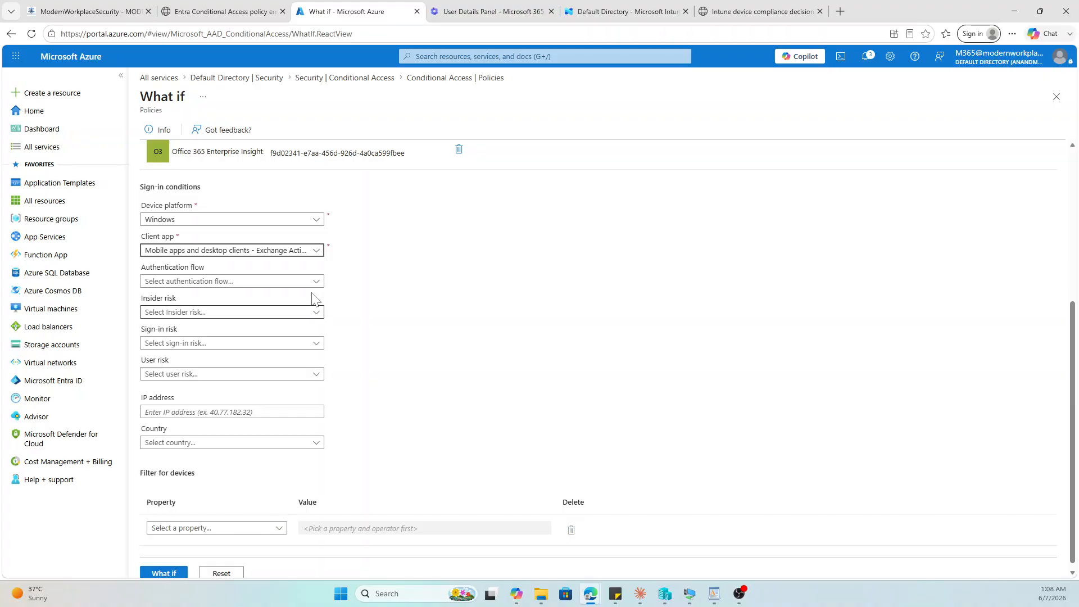
click(294, 254)
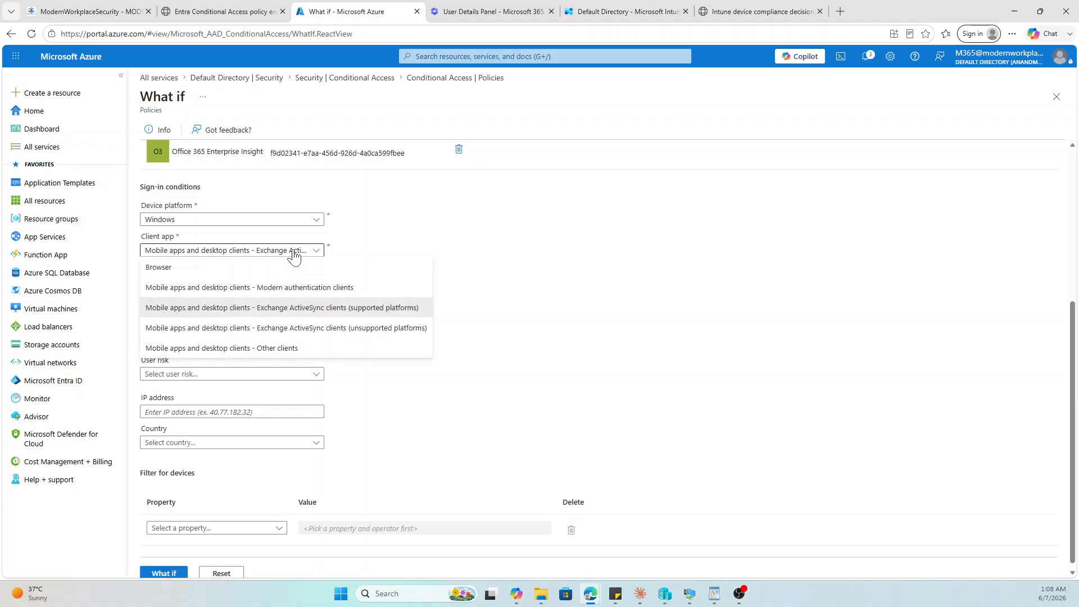
click(308, 289)
click(277, 285)
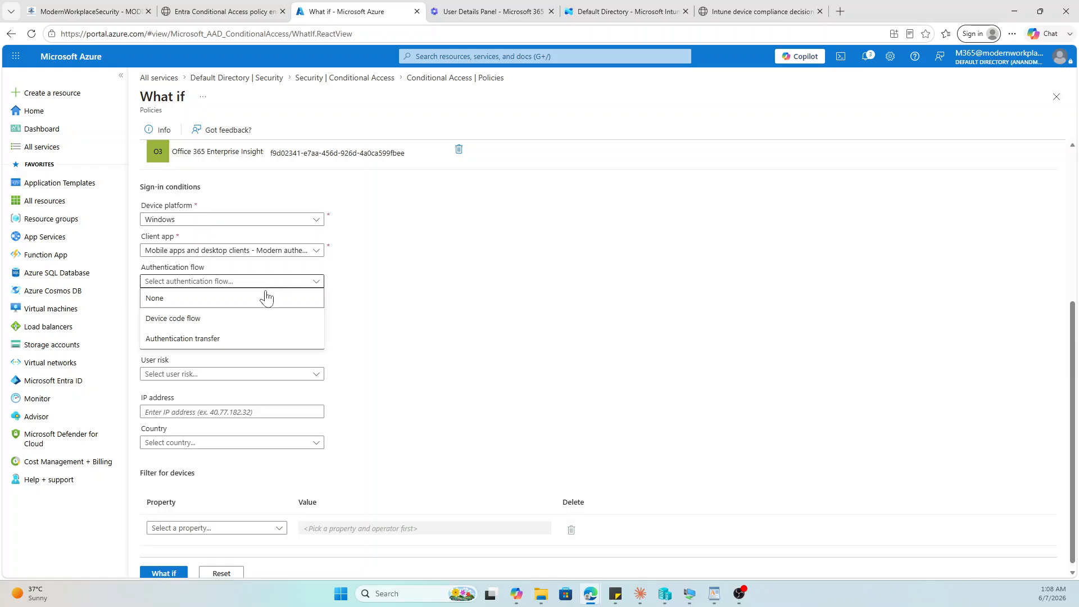
click(231, 298)
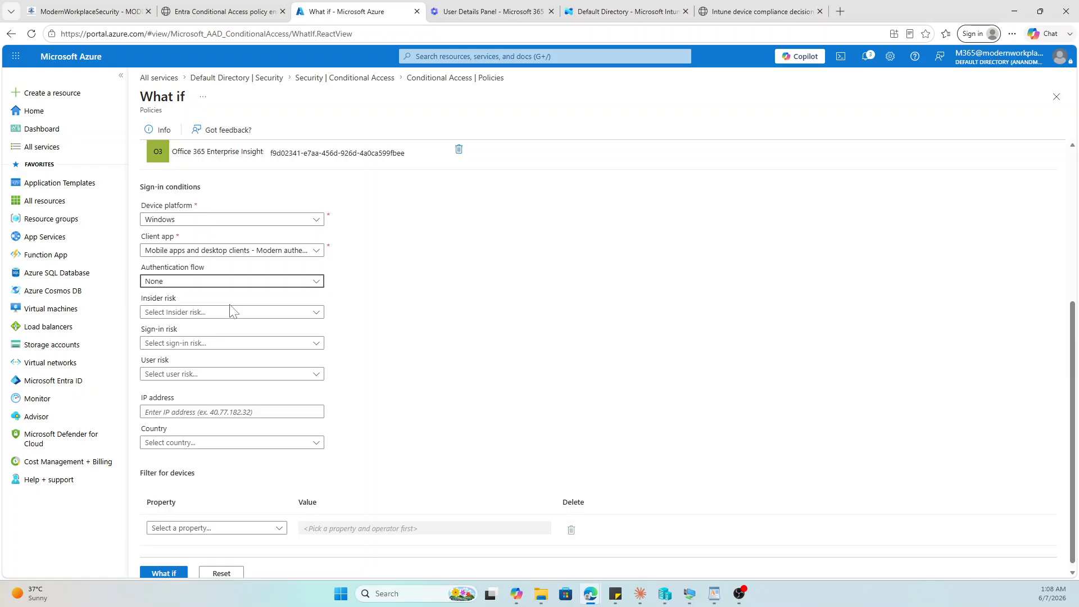
Set insider risk to Moderate and both sign-in risk and user risk to Low for the simulated sign-in
click(237, 314)
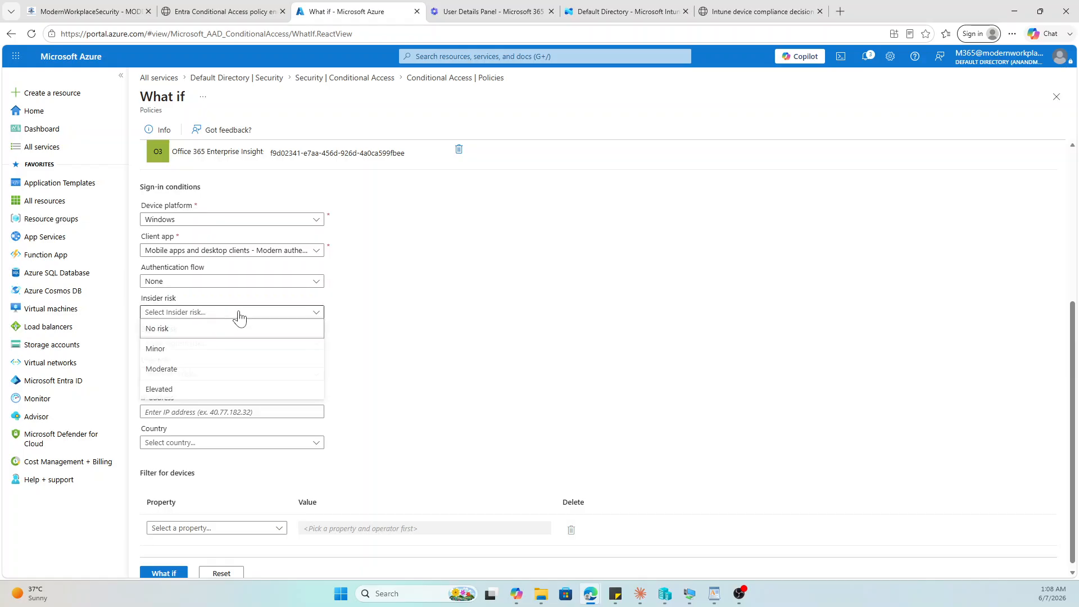
click(194, 370)
click(231, 343)
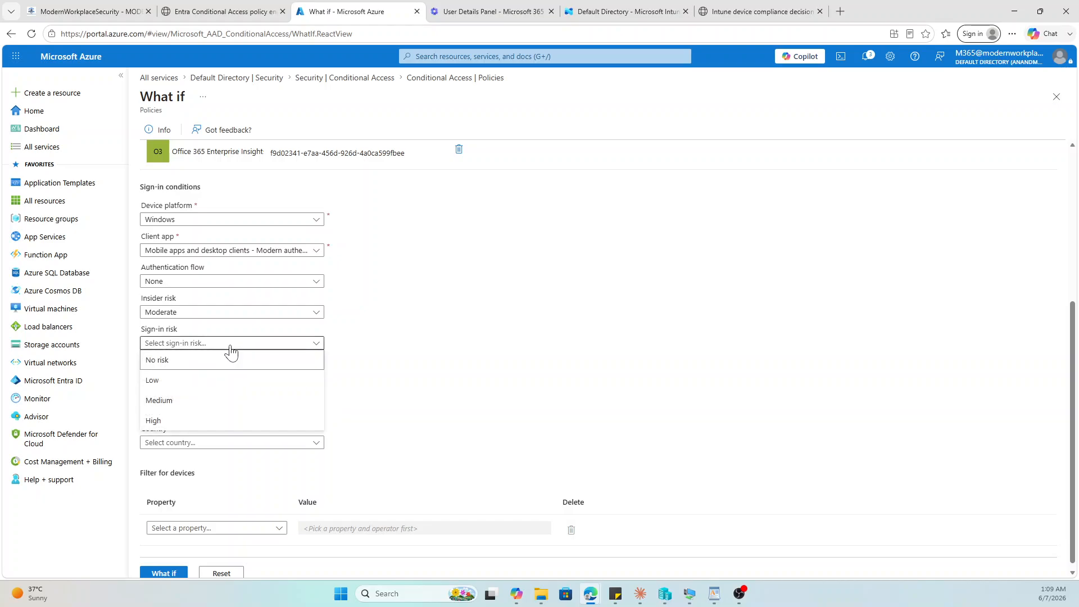
click(205, 378)
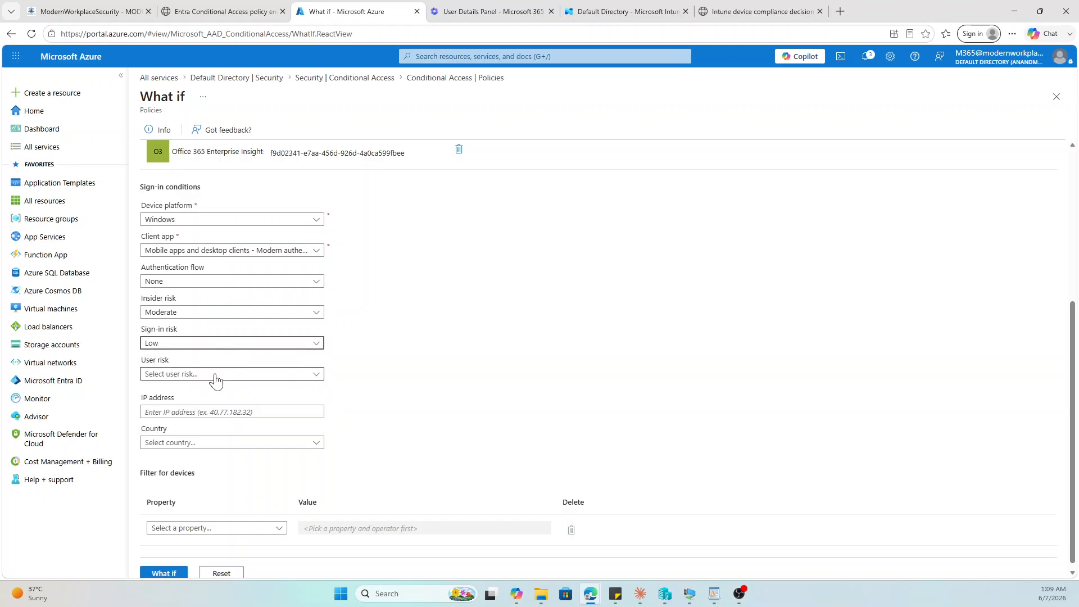
click(214, 376)
click(188, 411)
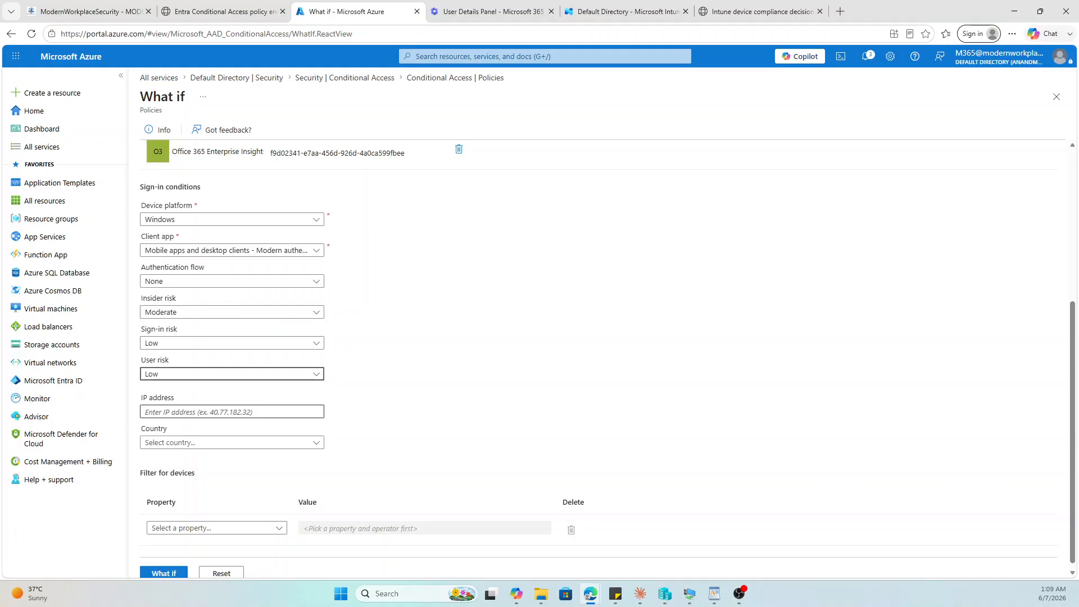
Set the simulated sign-in's country to Russia and its IP address to 192.168.0.1
key(Tab)
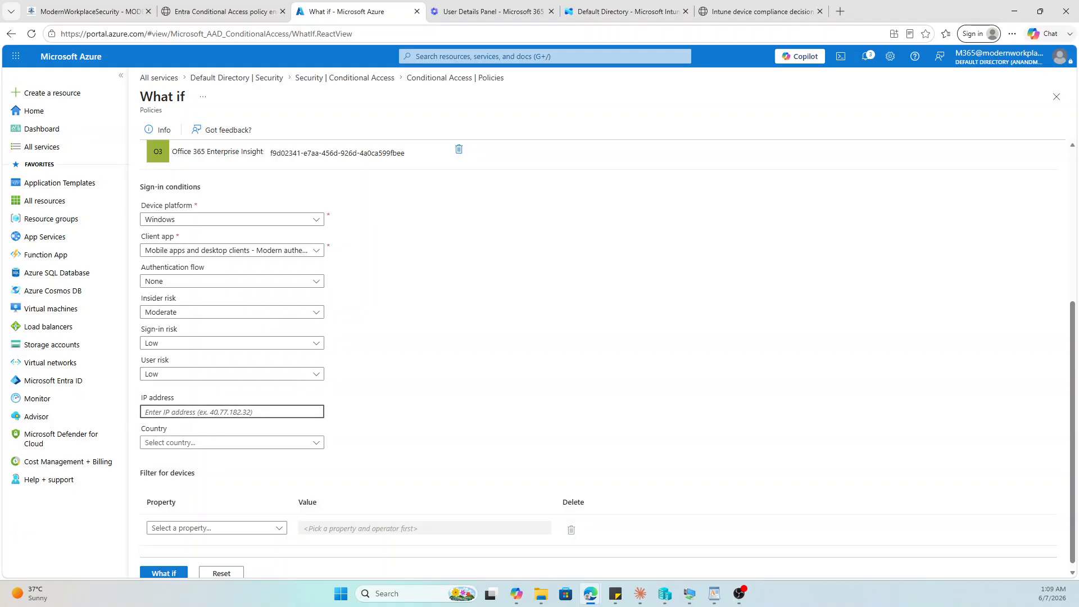
click(243, 444)
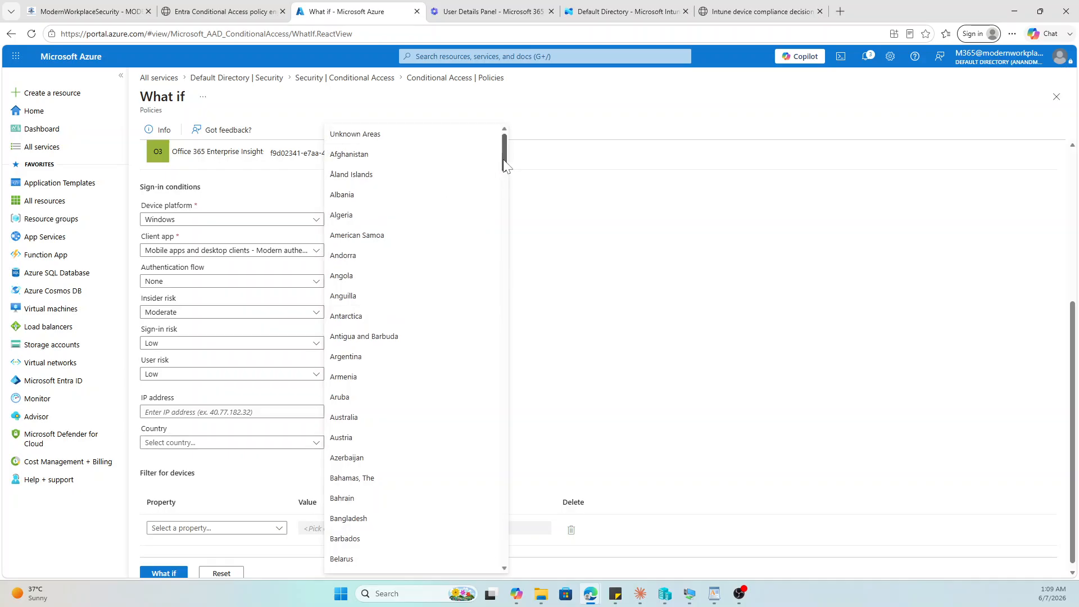
drag(505, 163, 529, 428)
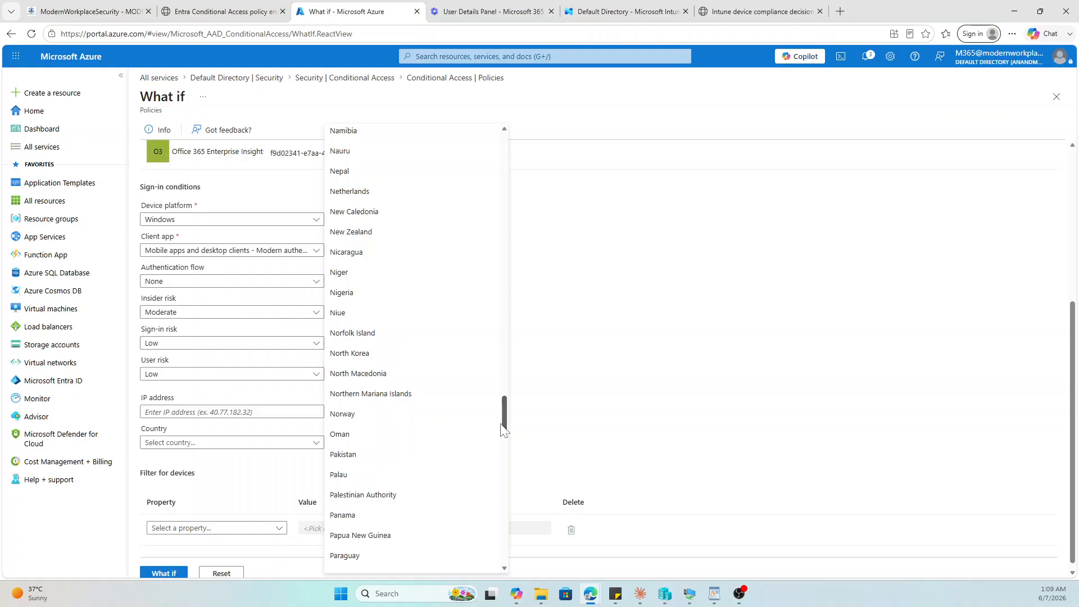
drag(505, 432, 496, 452)
click(341, 486)
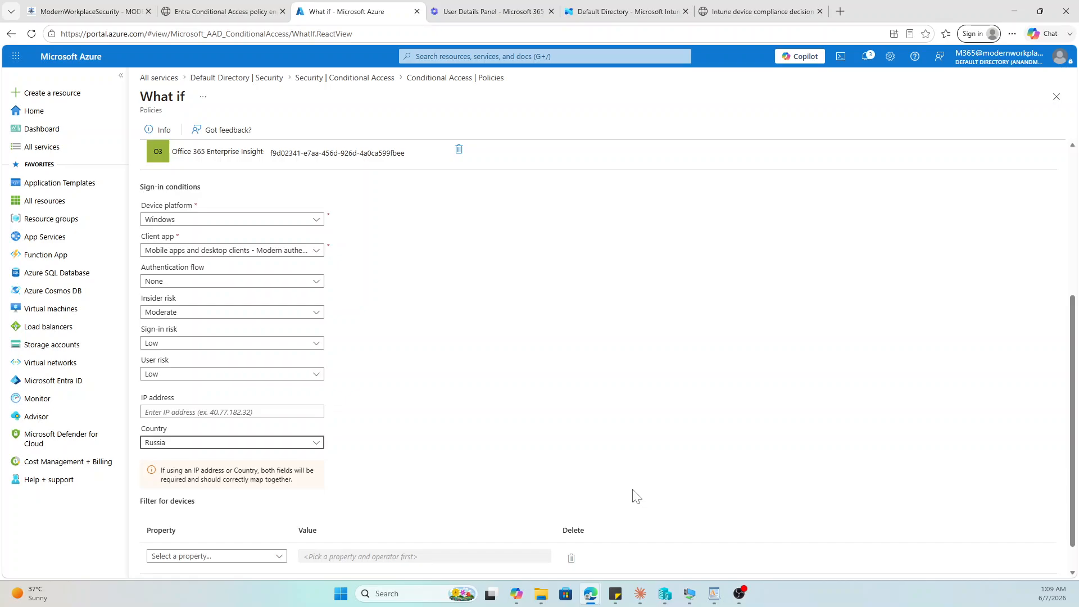
click(258, 412)
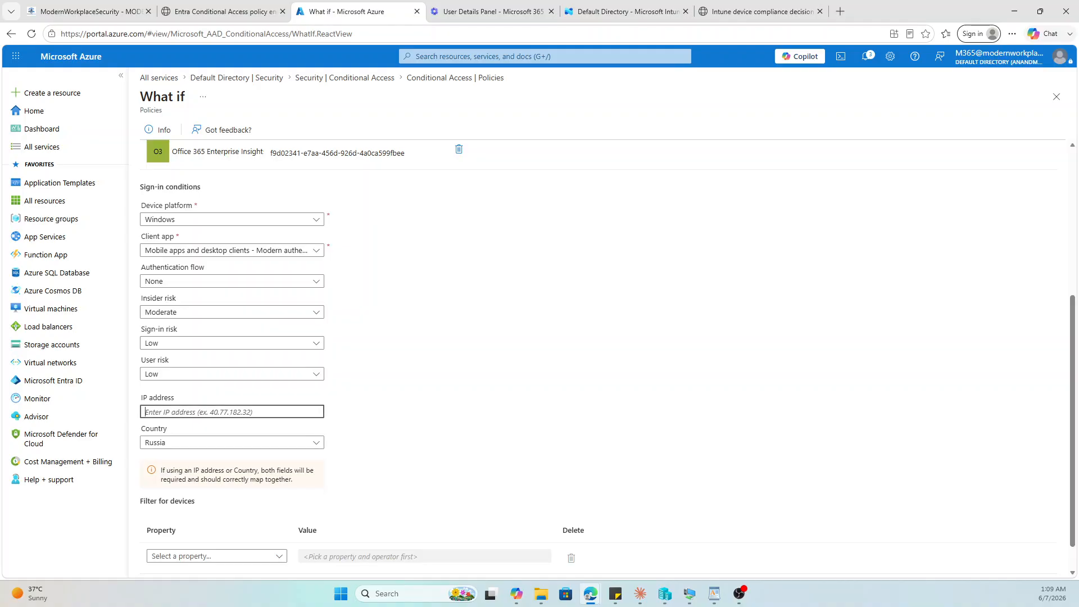
text(192.168.0.)
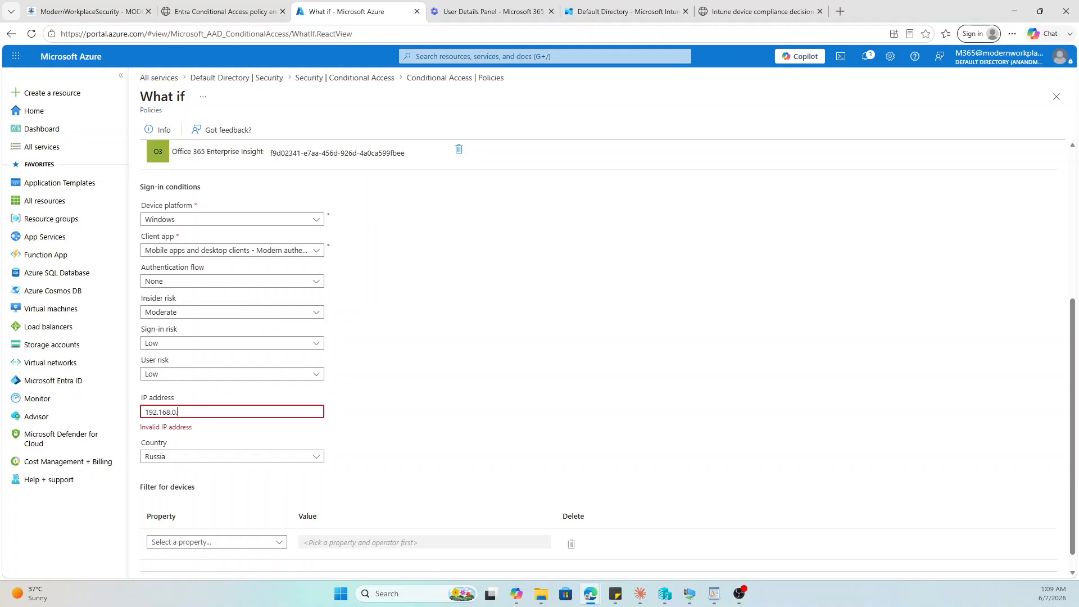
text(1)
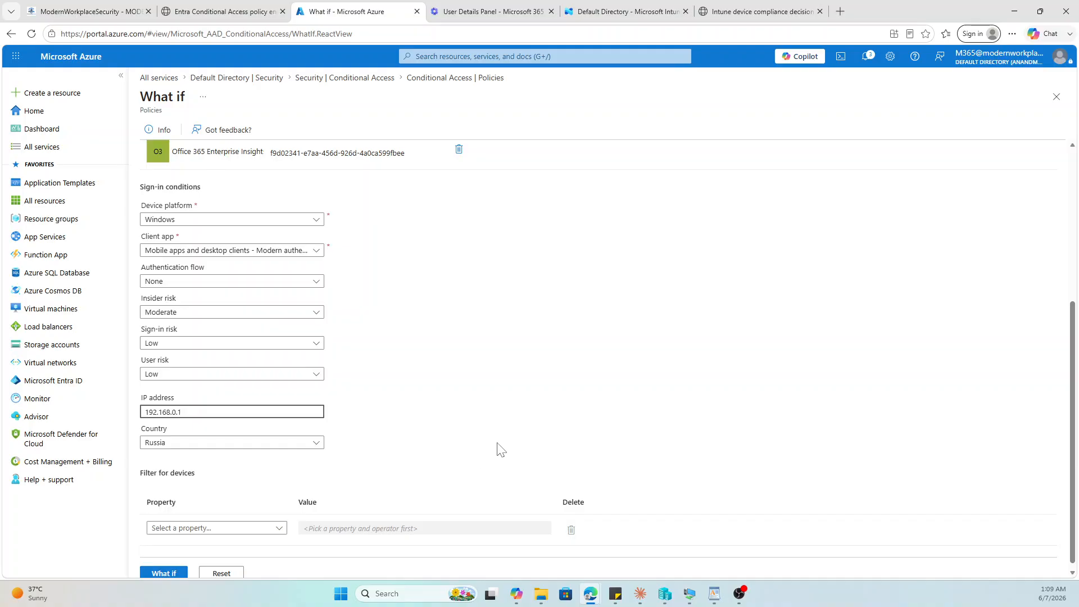
click(582, 409)
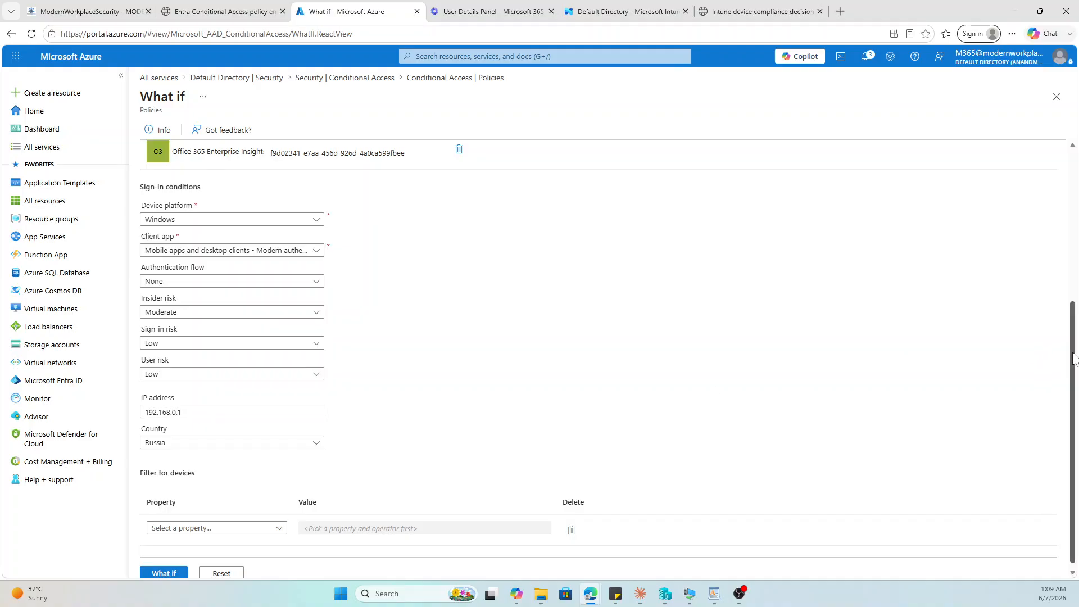
Run the What If evaluation without choosing a device filter property
scroll(1074, 358, down, 1)
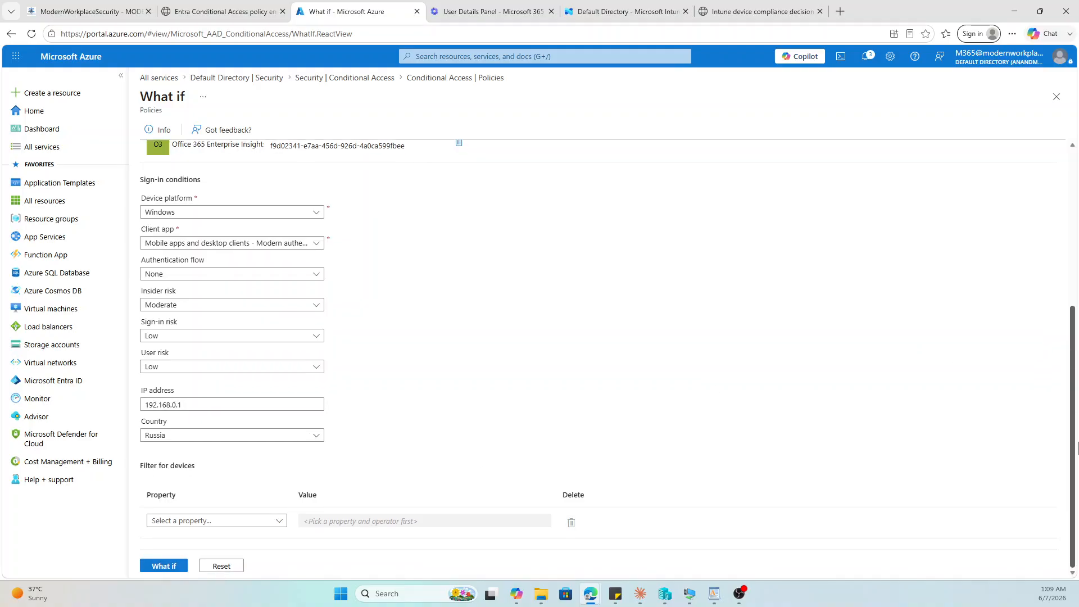
click(235, 524)
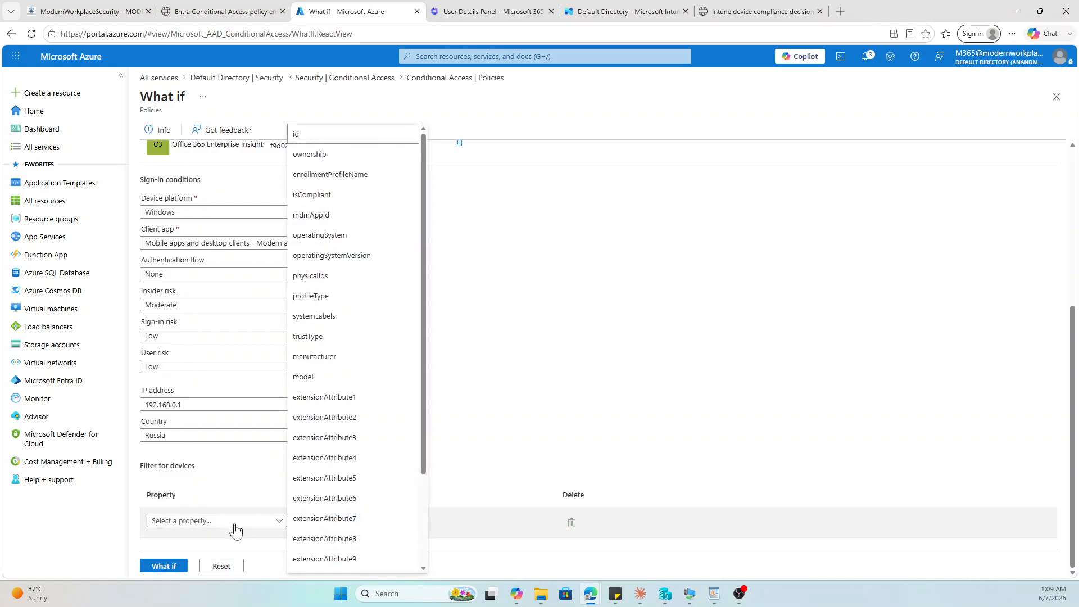
click(172, 568)
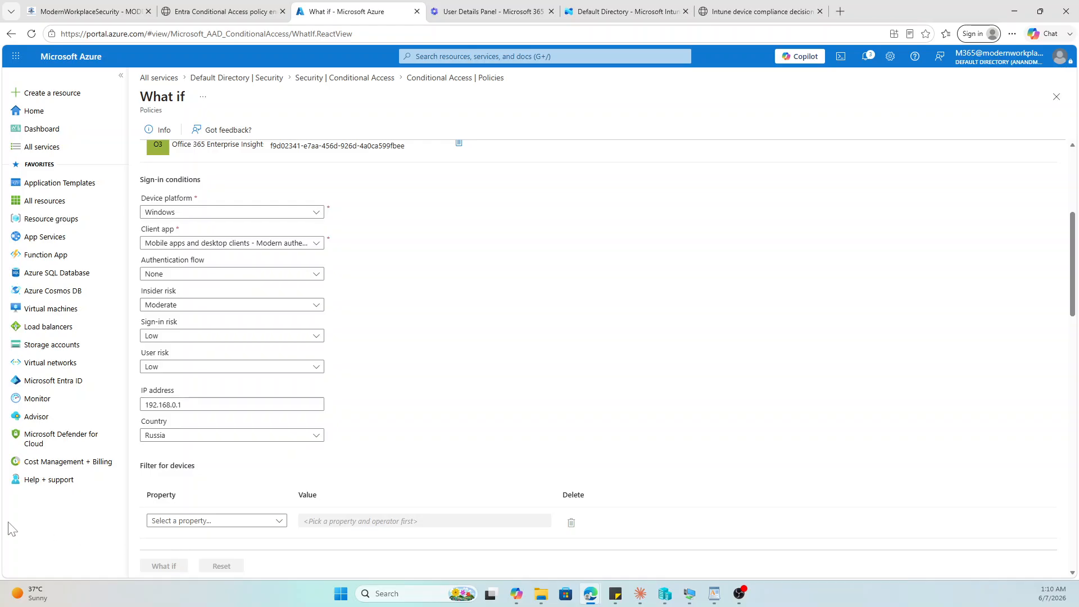
Add a device filter with the property isCompliant and the value True
click(270, 523)
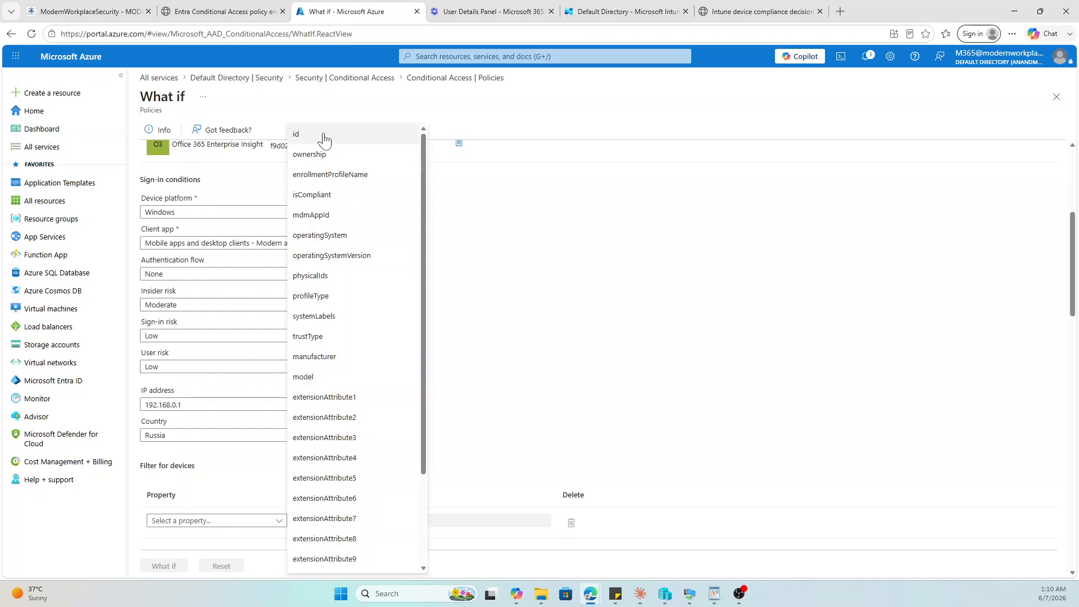
click(323, 195)
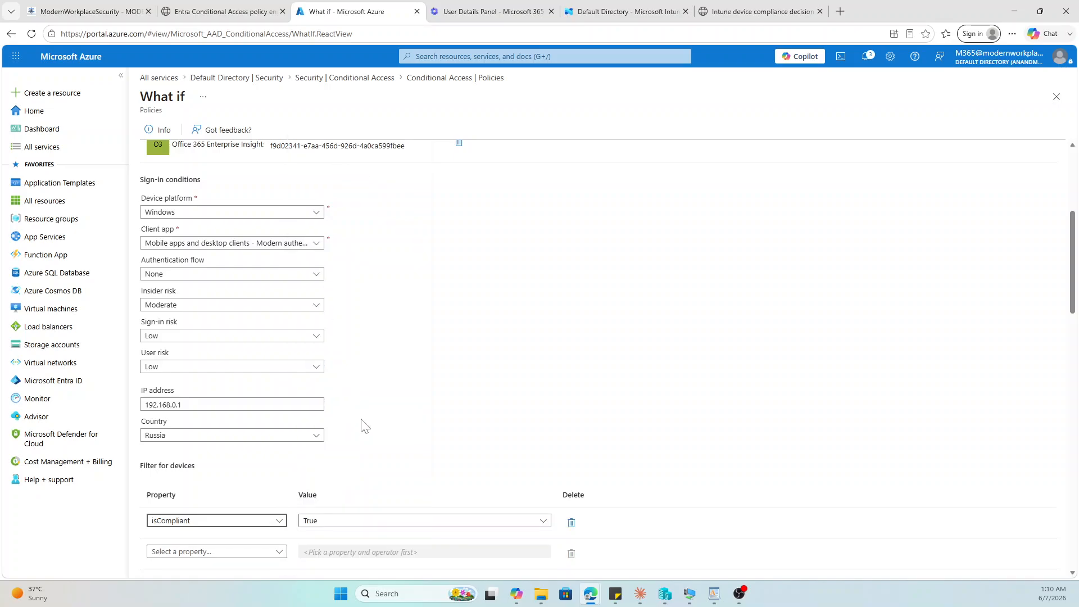
click(378, 521)
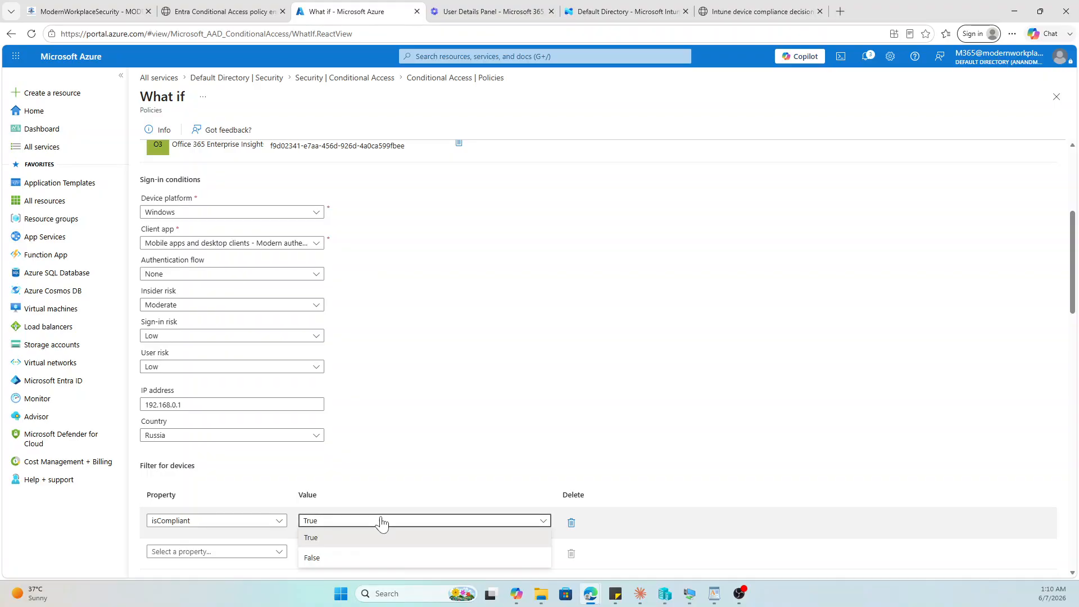
click(370, 526)
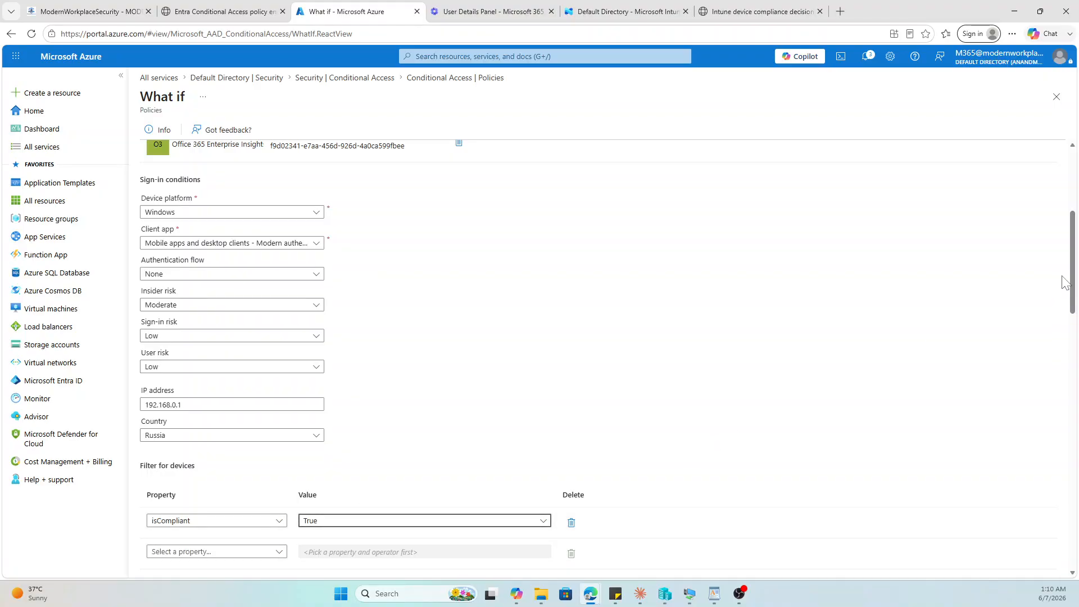
Run the What If evaluation with the isCompliant device filter and check the policies that will apply
drag(1073, 288, 1078, 385)
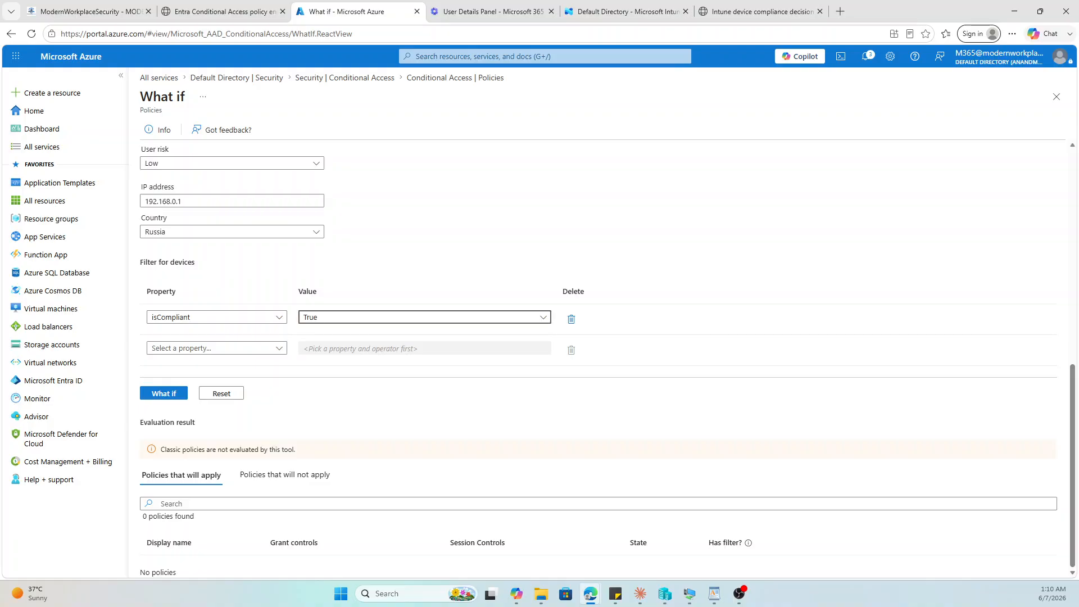
key(alt+Tab)
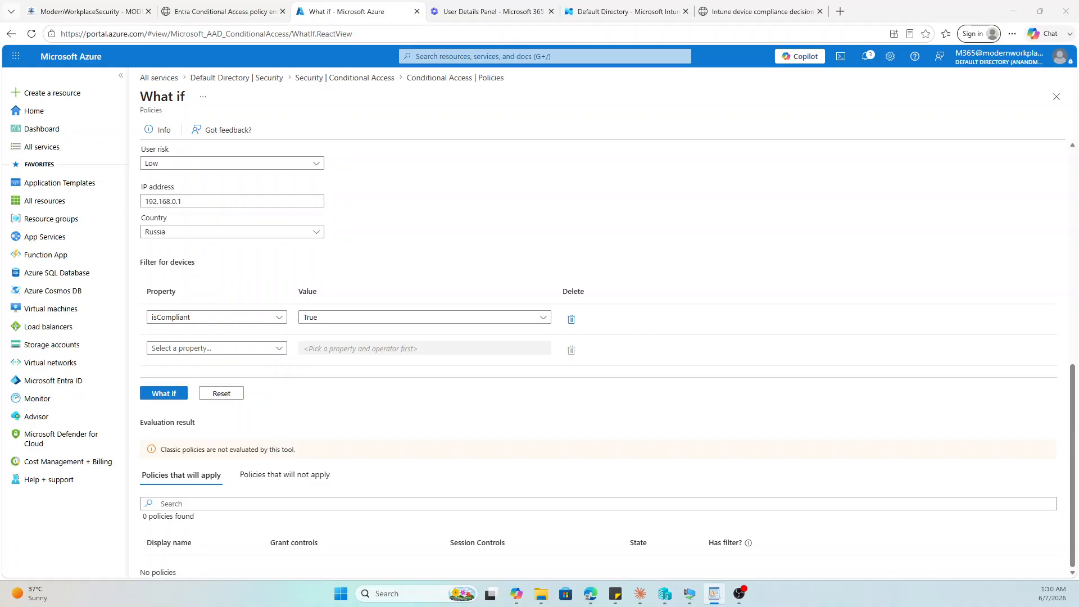
click(159, 395)
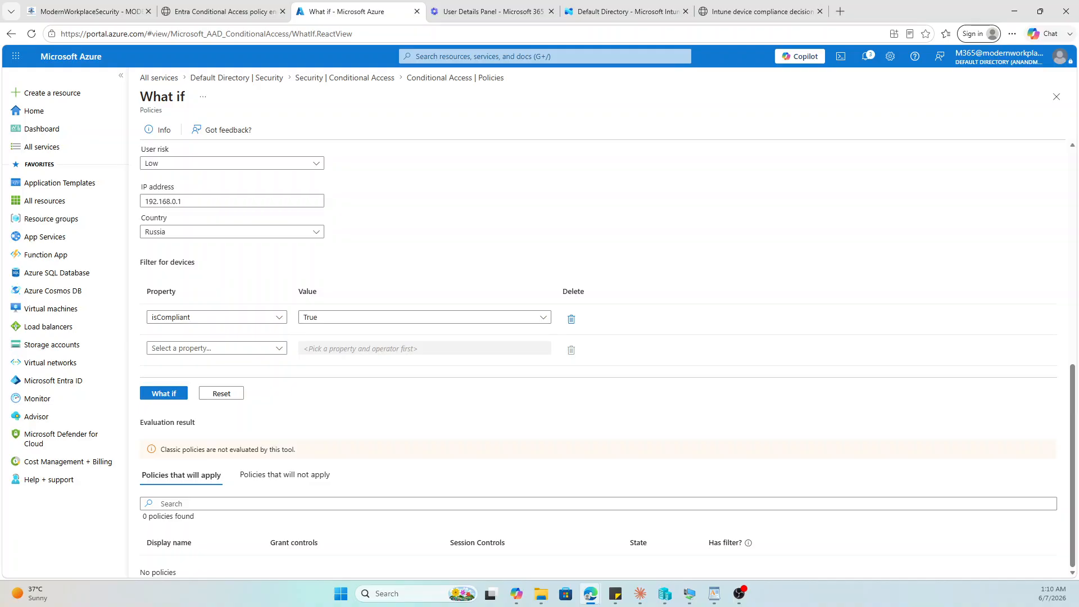
key(alt+Tab)
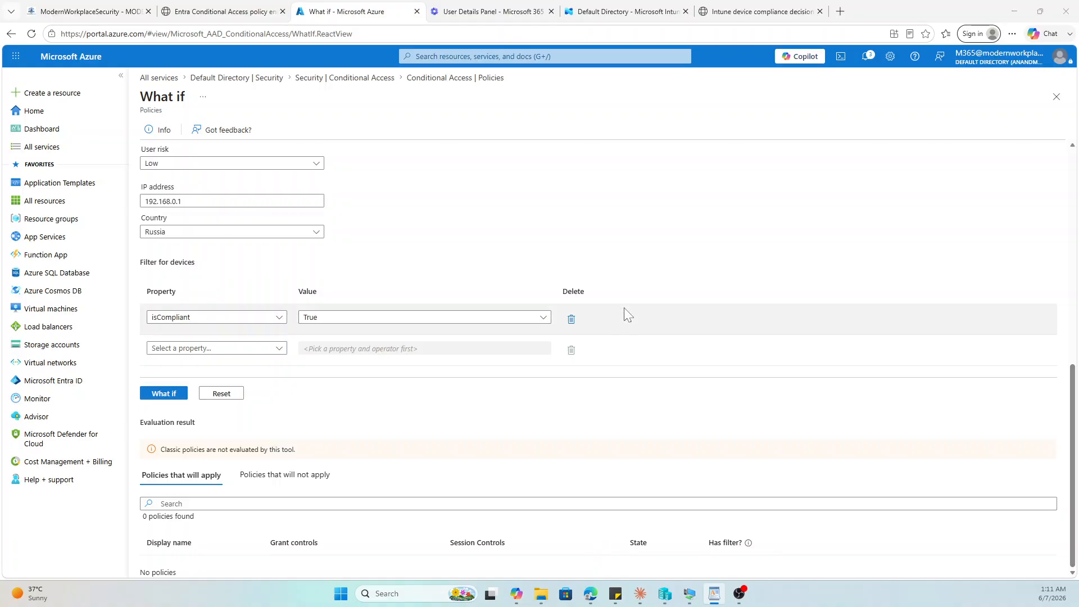
Switch to the Modern Workplace Security website, view its Blogs page, and leave the browser for the desktop
click(87, 17)
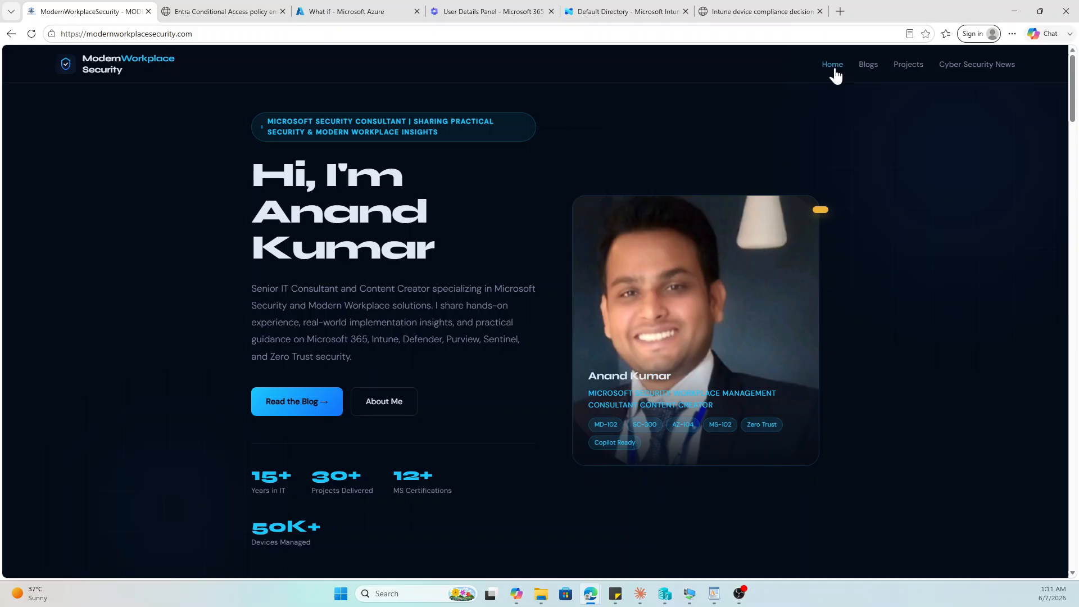
click(867, 71)
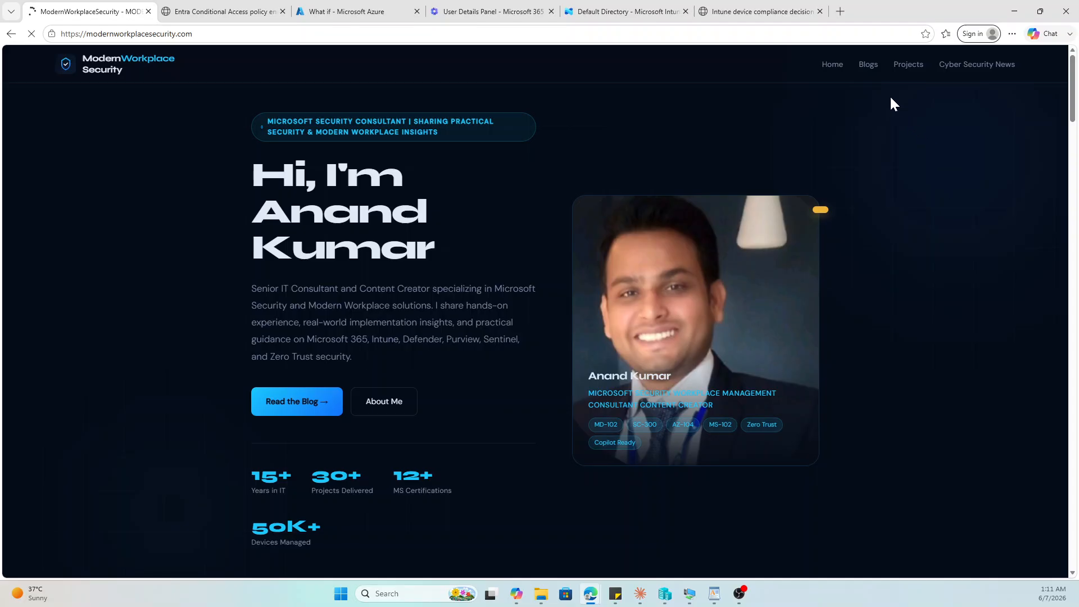
click(873, 70)
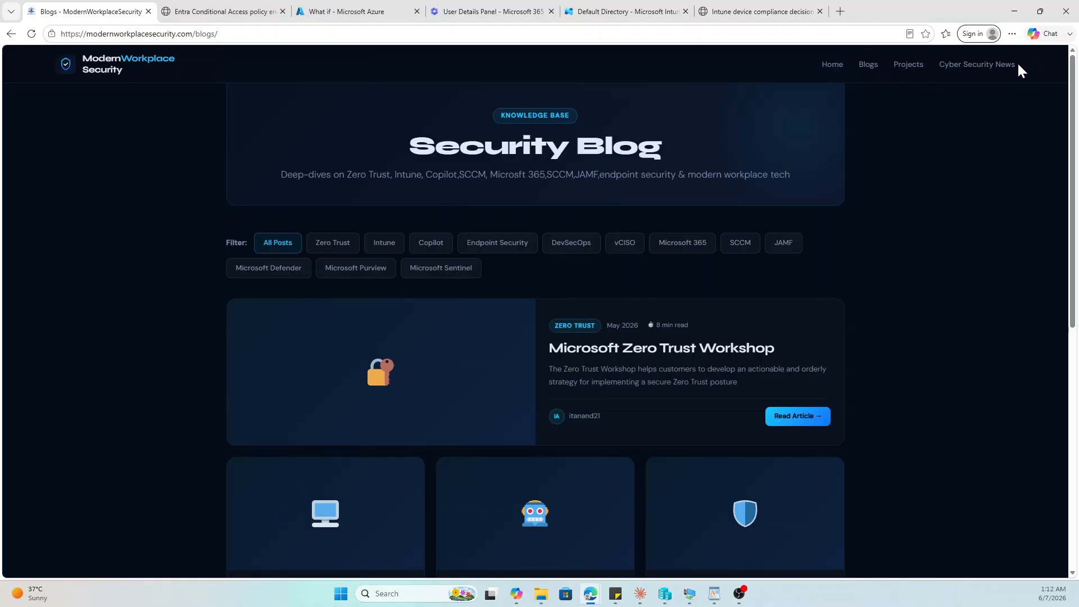
drag(1075, 107, 1033, 25)
key(alt+Tab)
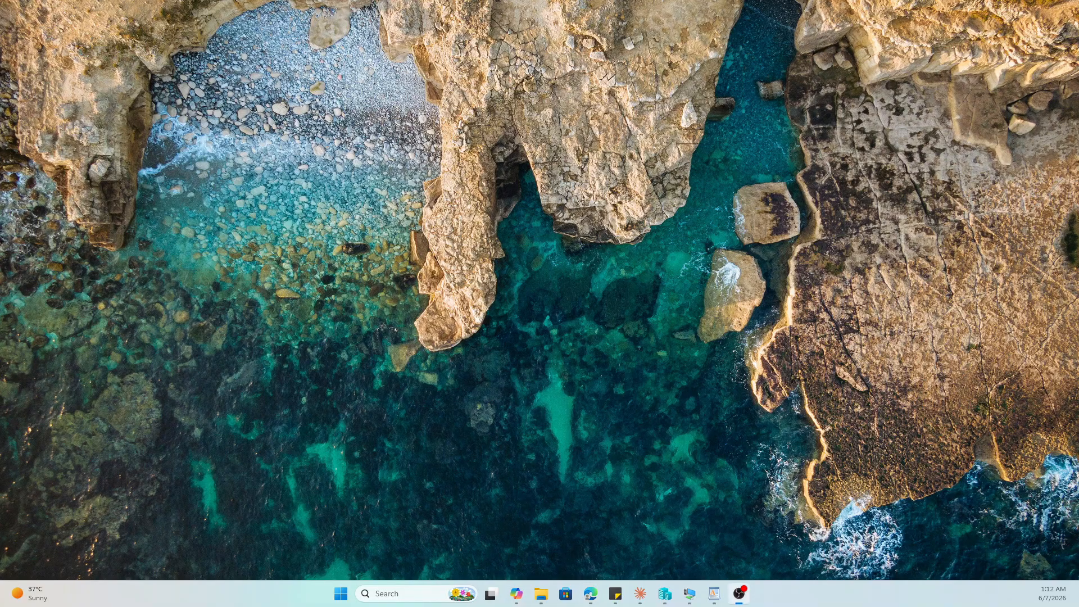